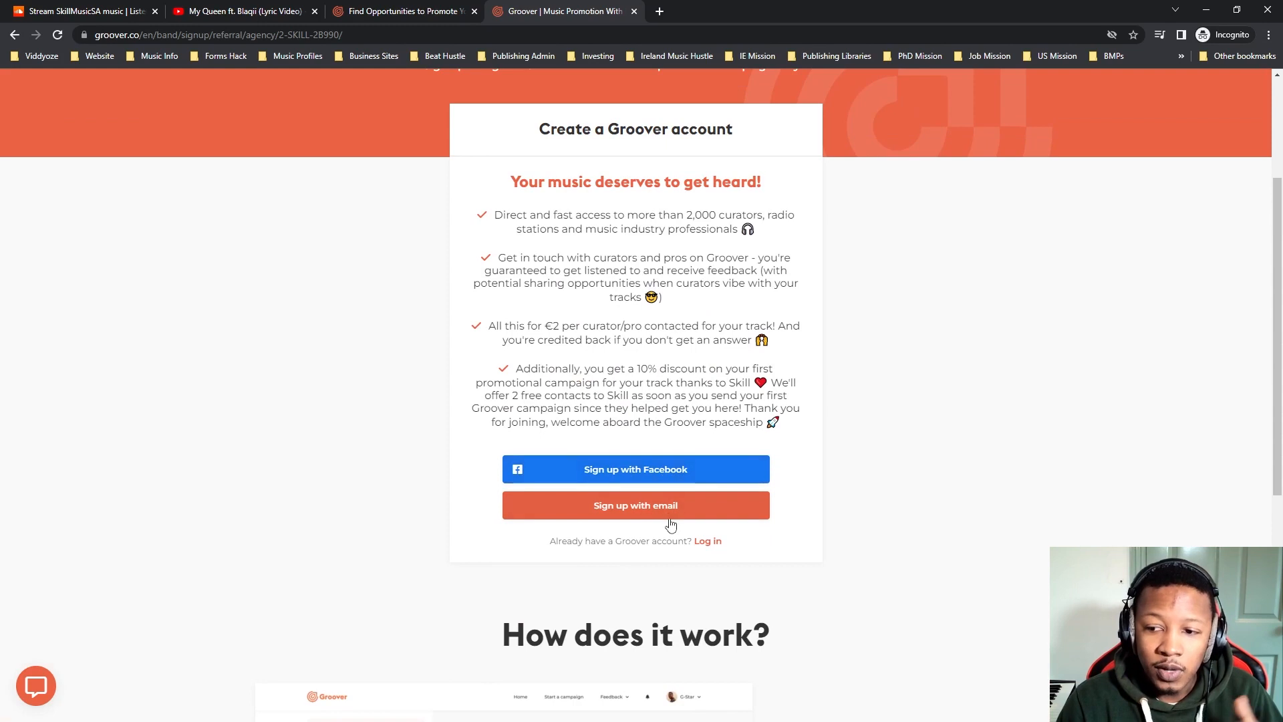
# Open the email sign-up form, accept the general terms and privacy policy, and switch to logging in instead.
pyautogui.click(668, 513)
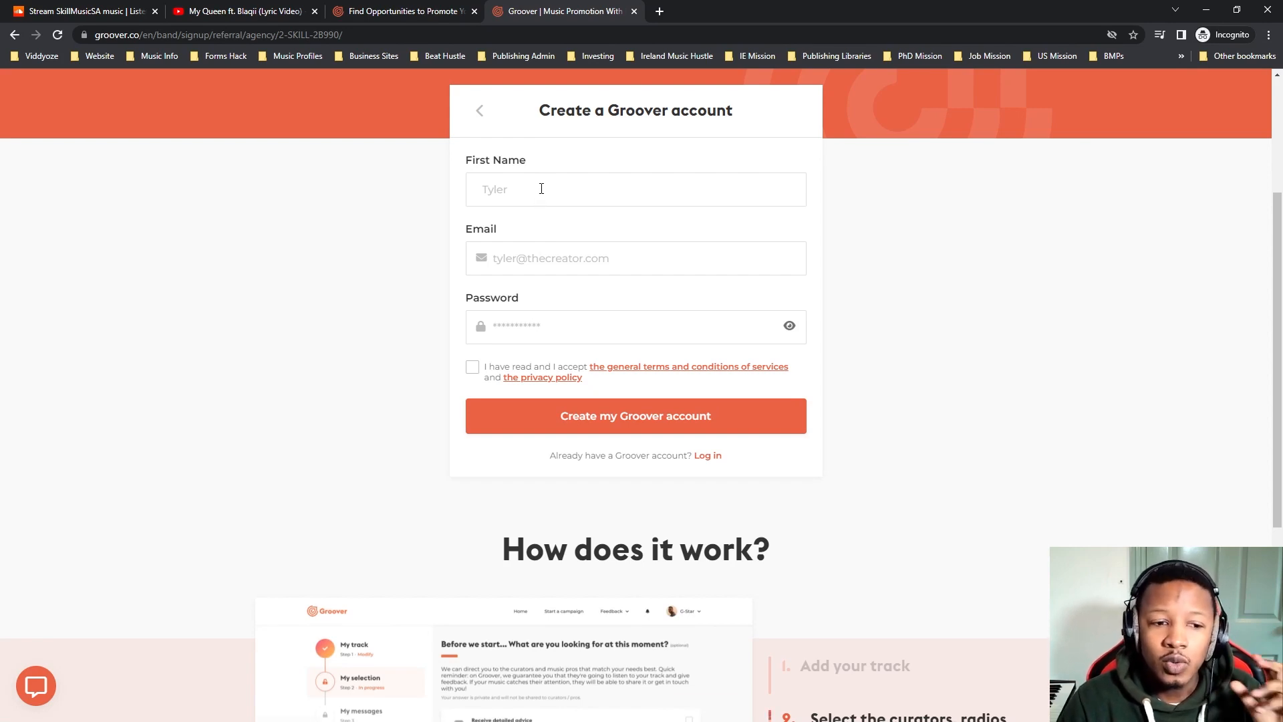
pyautogui.click(543, 190)
pyautogui.click(593, 261)
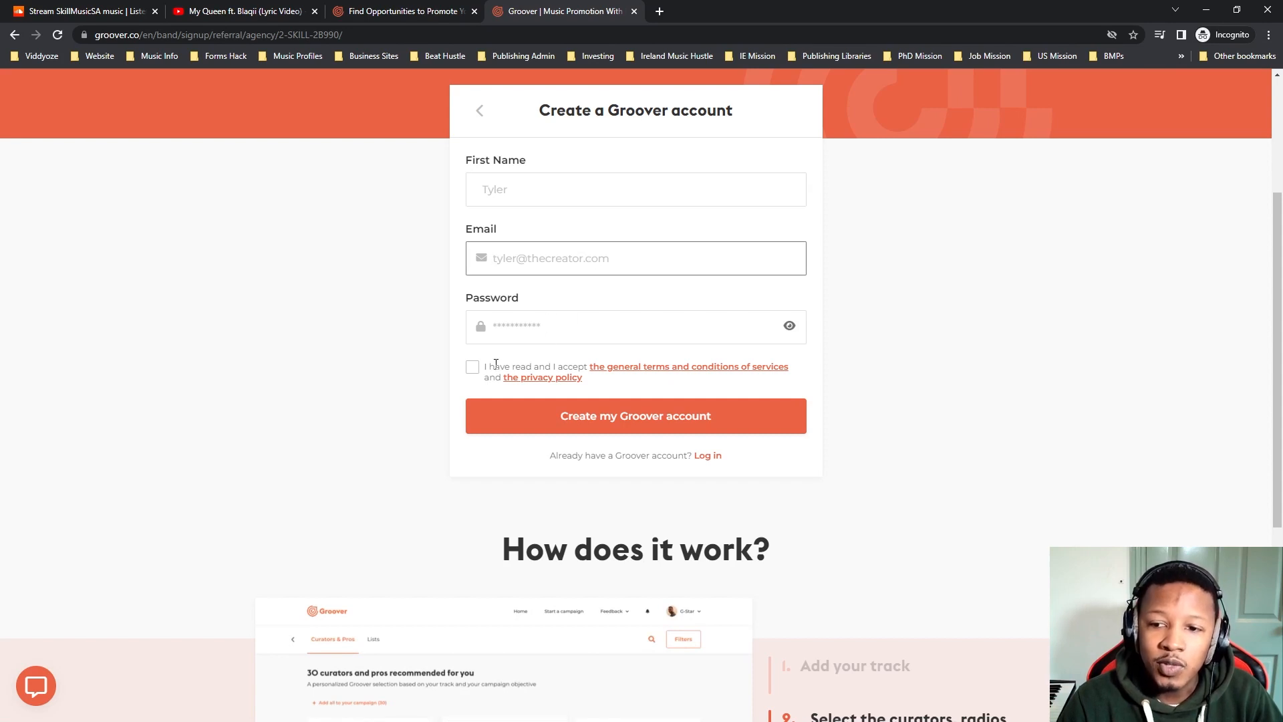
pyautogui.click(473, 367)
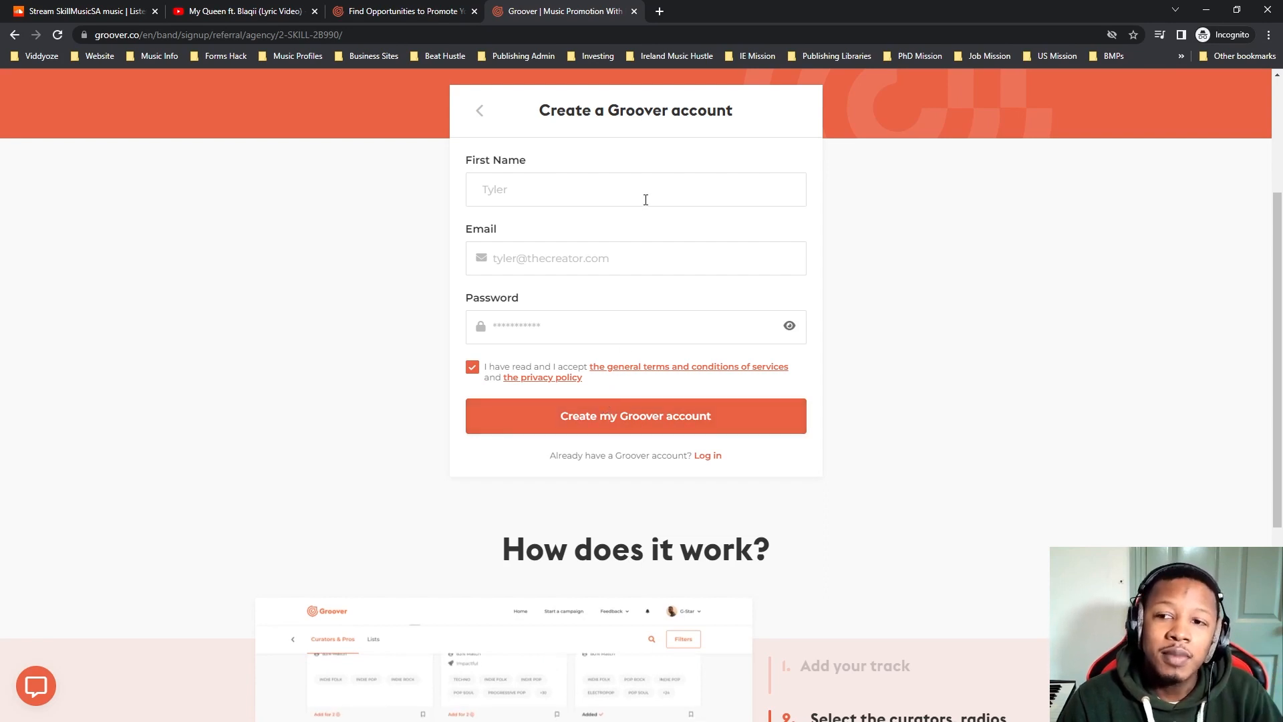
pyautogui.click(705, 456)
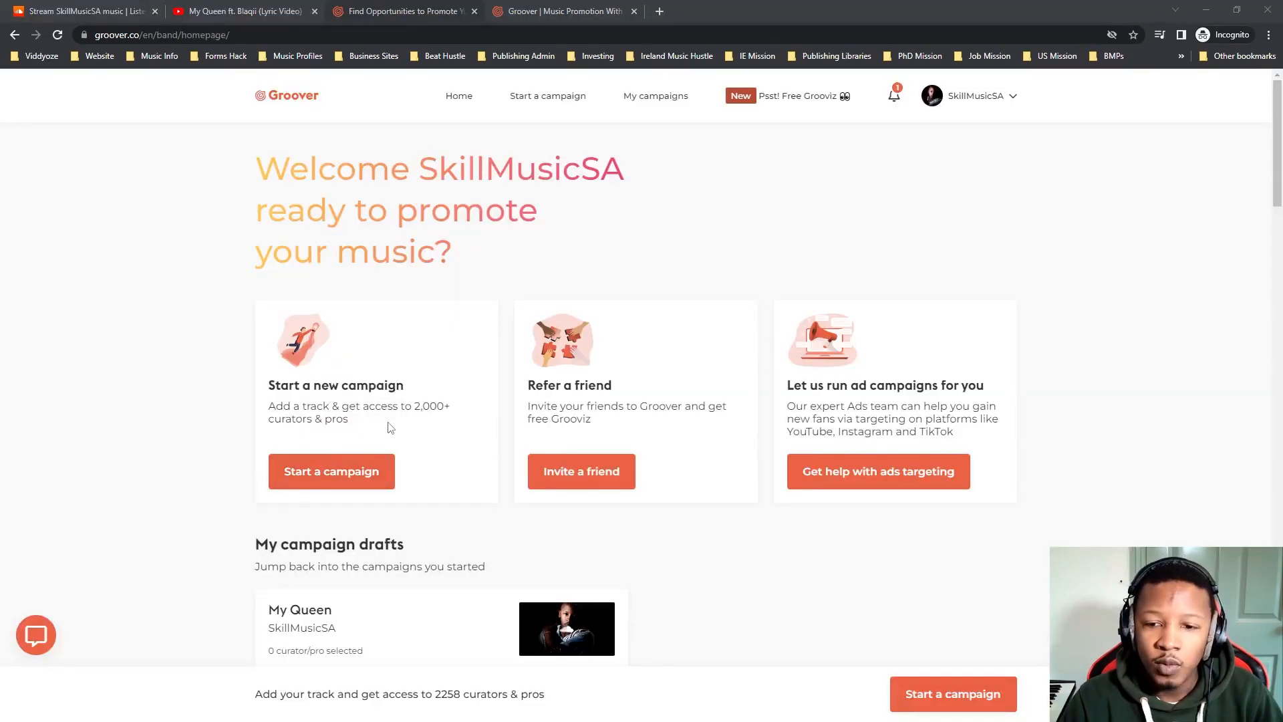
# Start a new campaign with a new track titled Another Chapter.
pyautogui.click(323, 477)
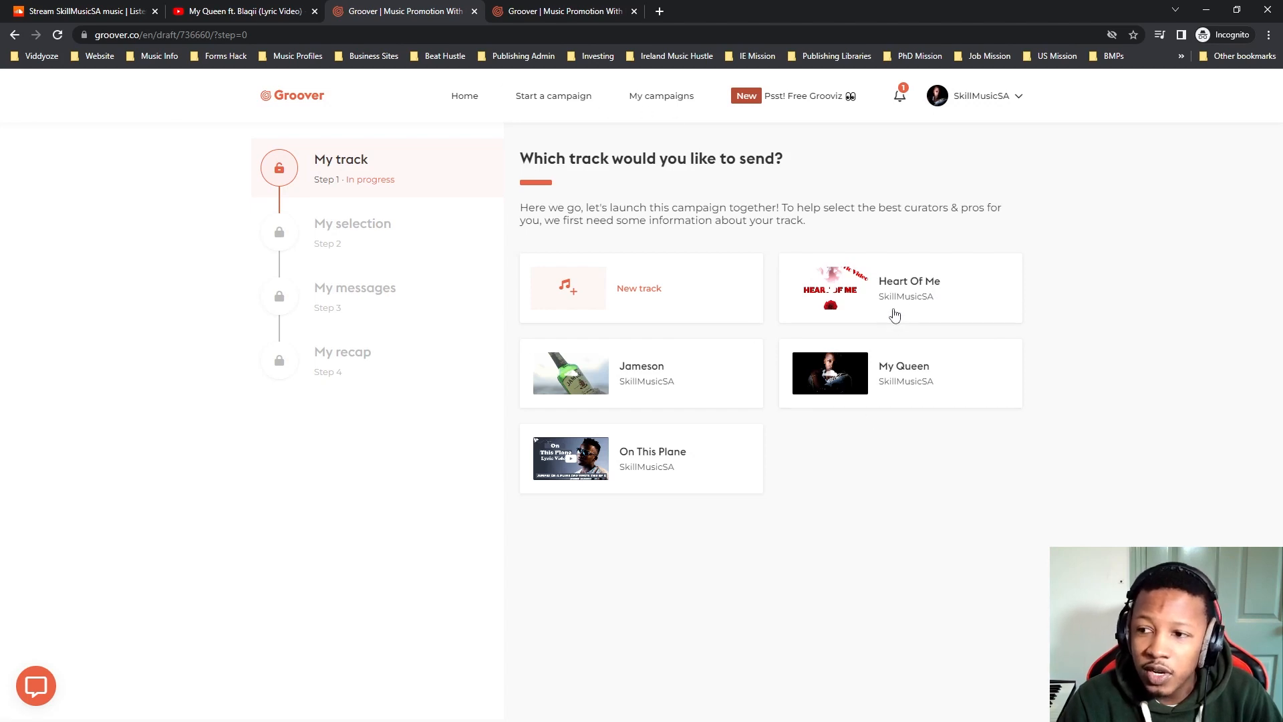
pyautogui.click(617, 299)
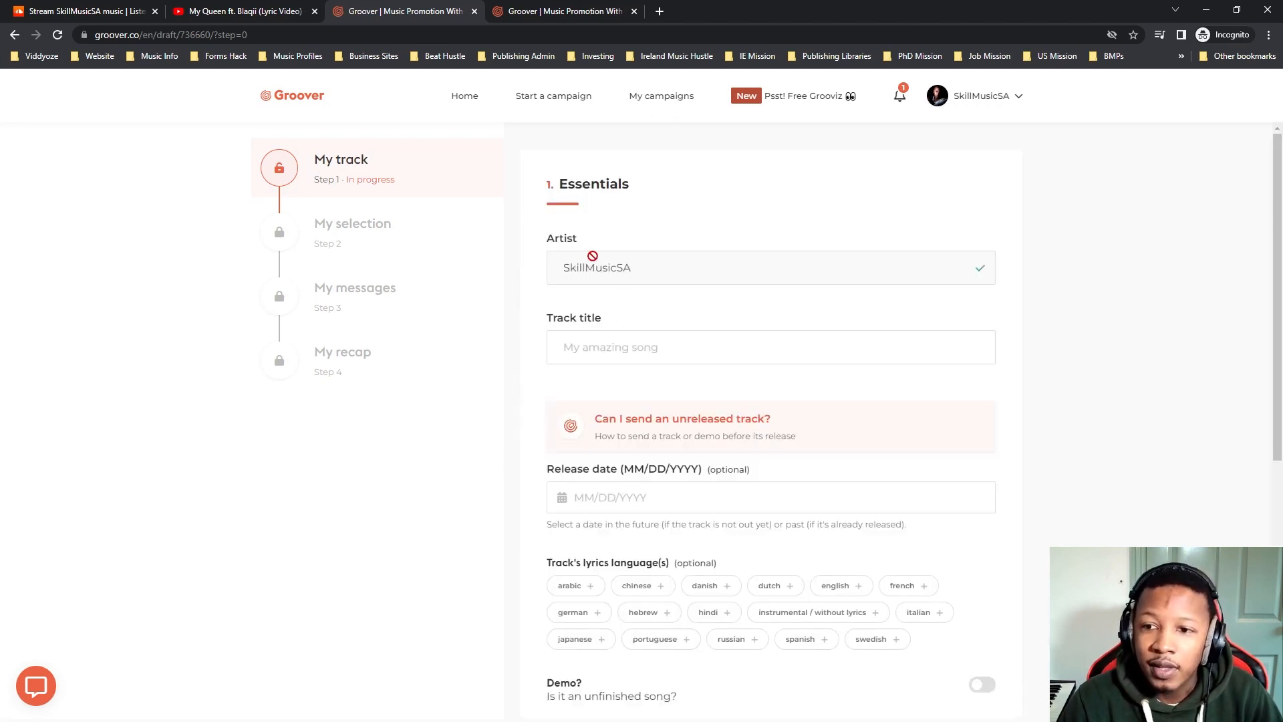
pyautogui.click(662, 347)
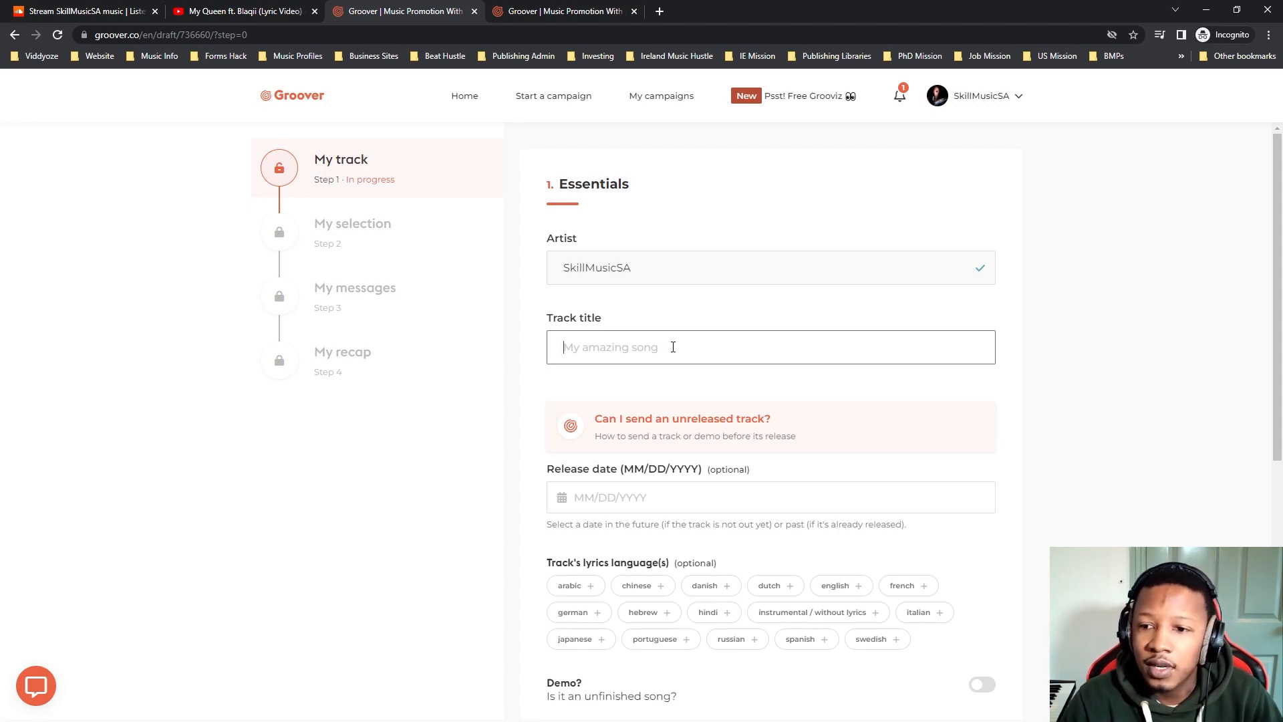
pyautogui.write('Another Chapter')
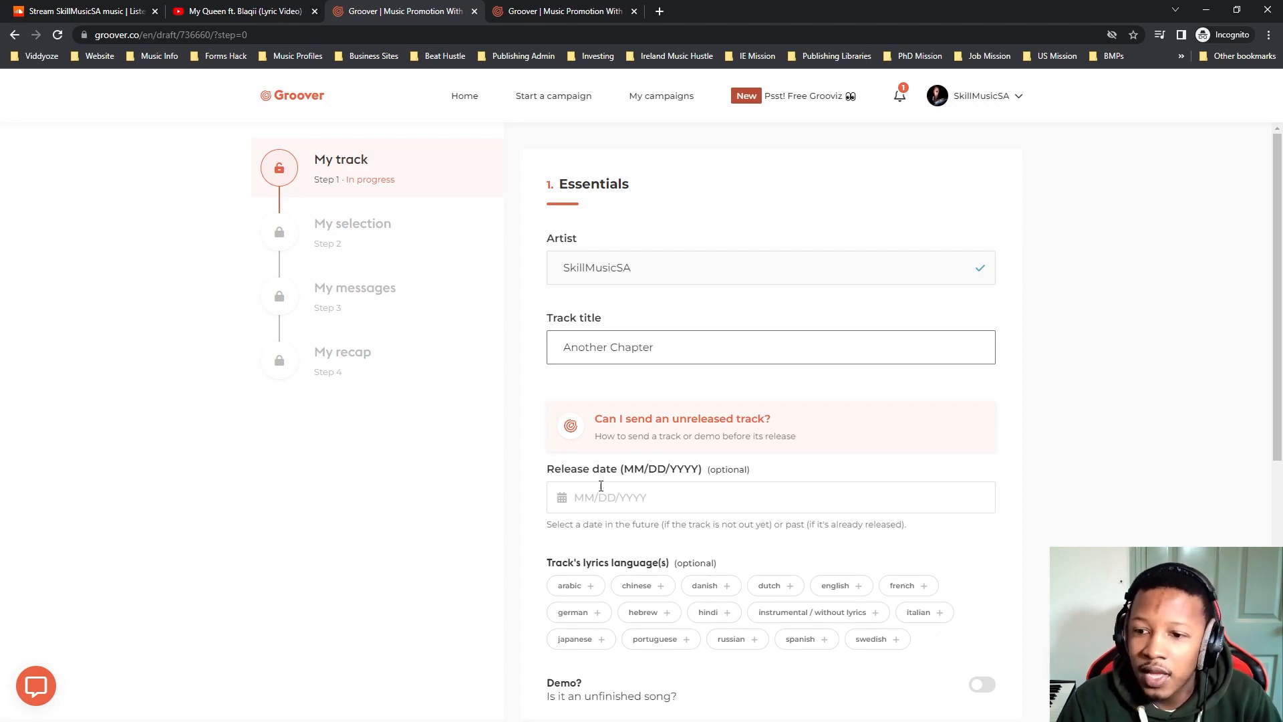
# Set the track's release date to 03/24/2023 and clear it again.
pyautogui.click(601, 495)
pyautogui.click(672, 608)
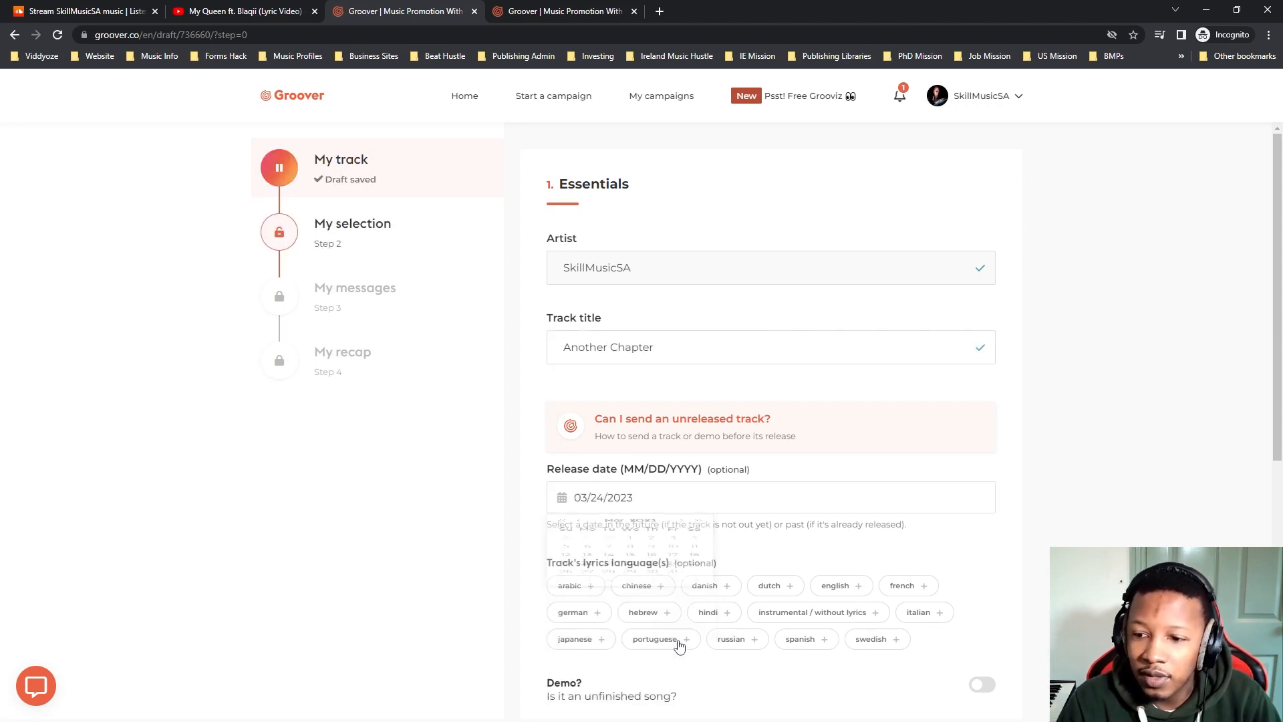
pyautogui.scroll(-3, 646, 496)
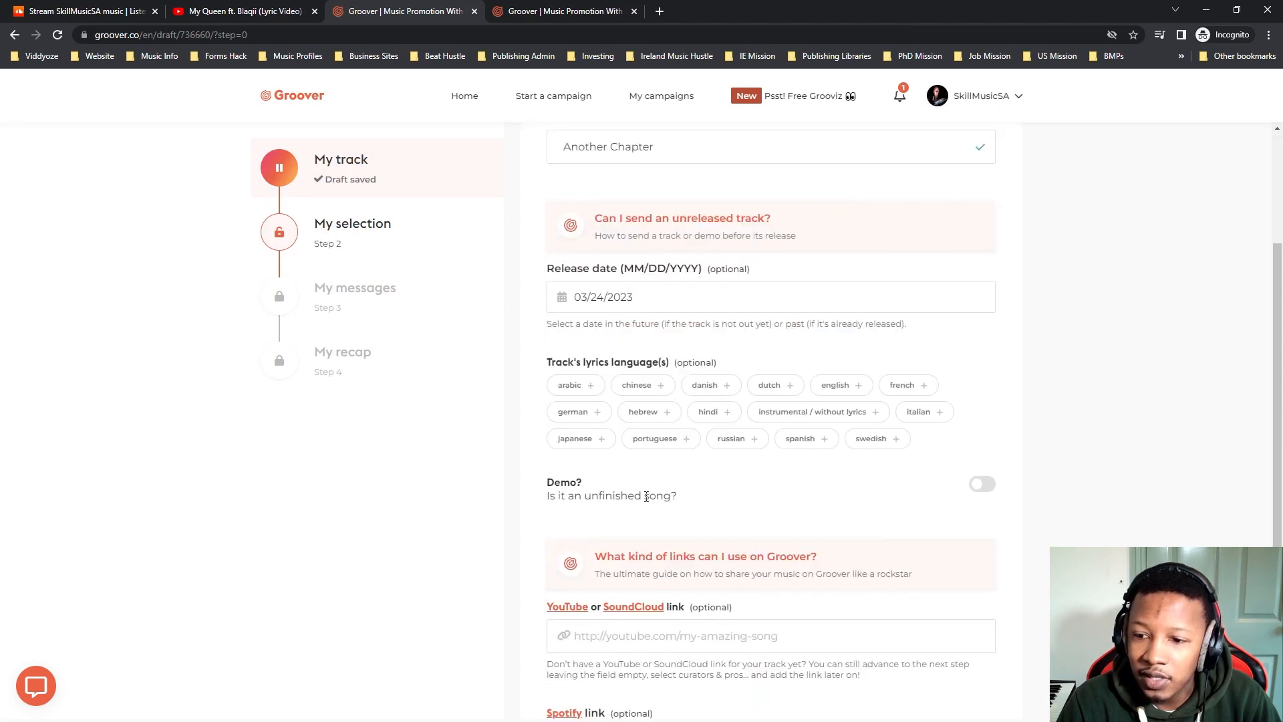
pyautogui.click(643, 295)
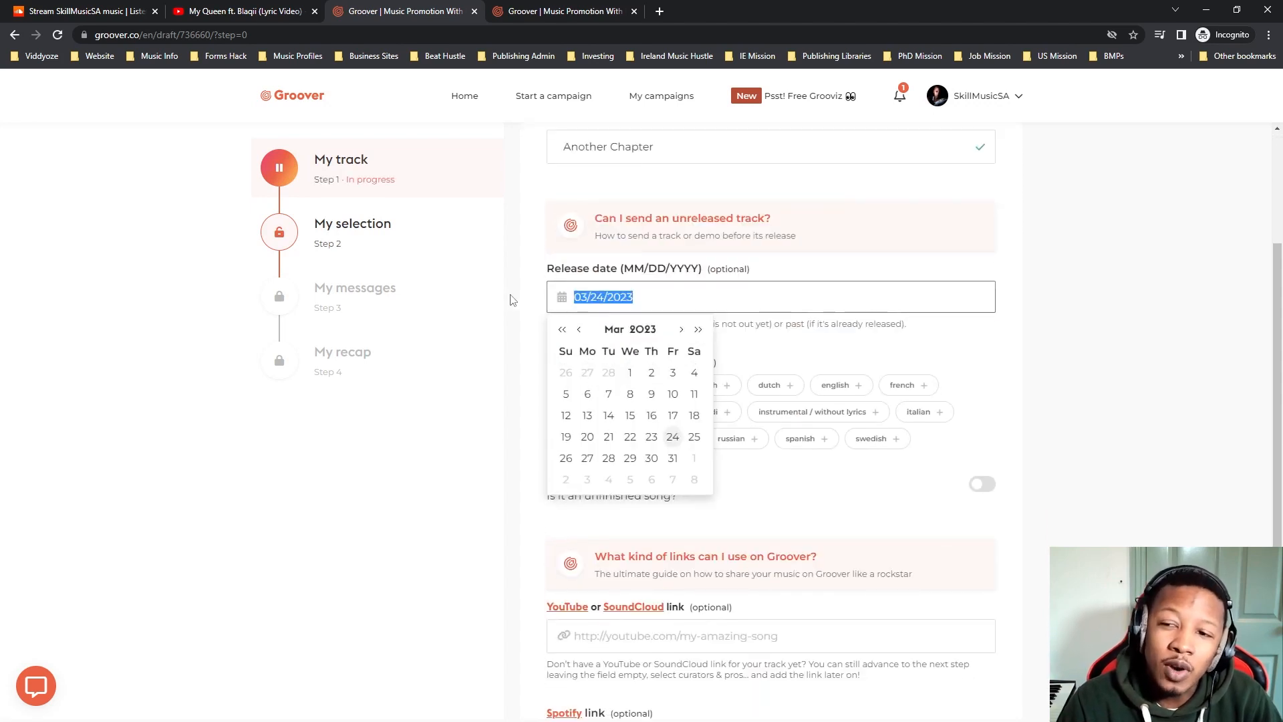
pyautogui.press('BackSpace')
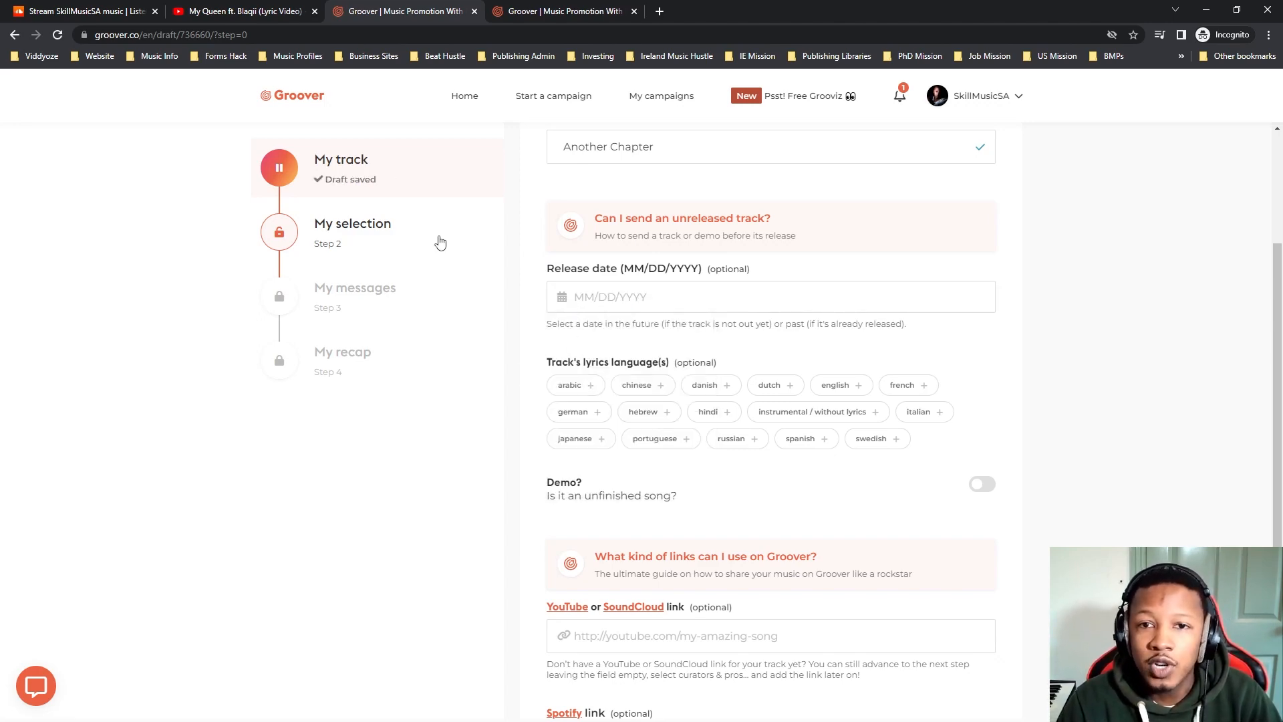
pyautogui.click(110, 8)
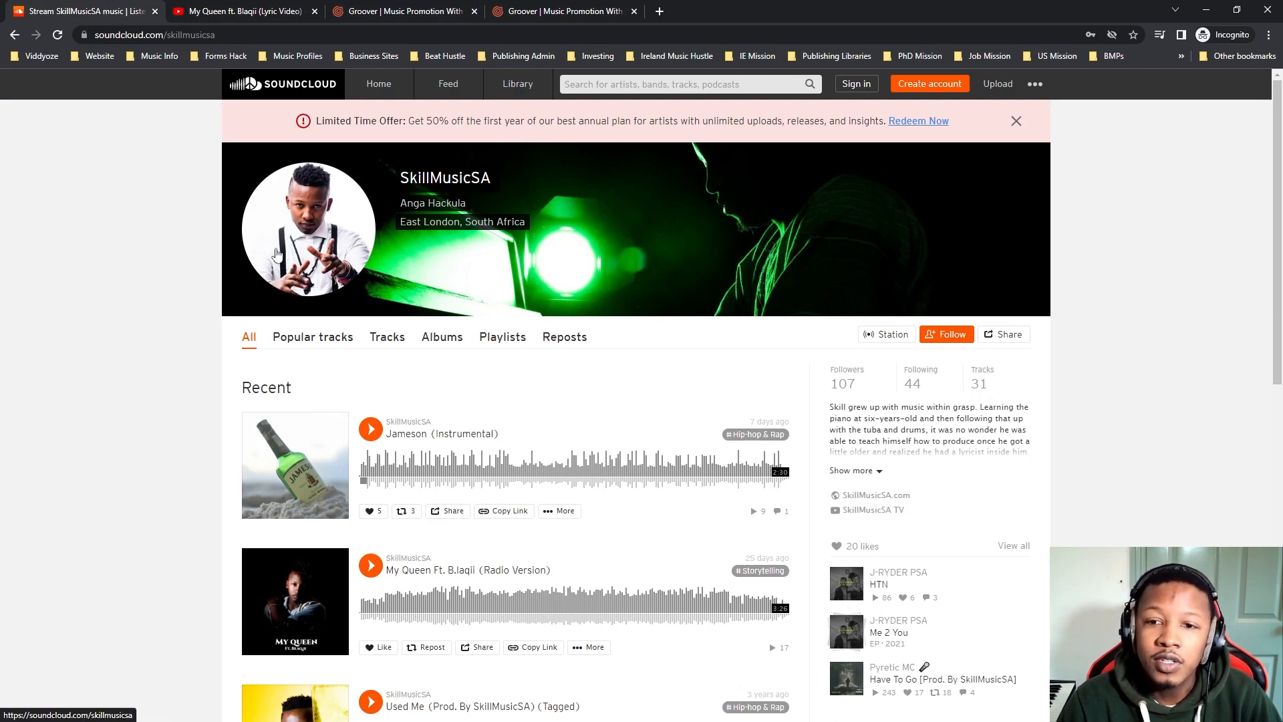
pyautogui.click(427, 15)
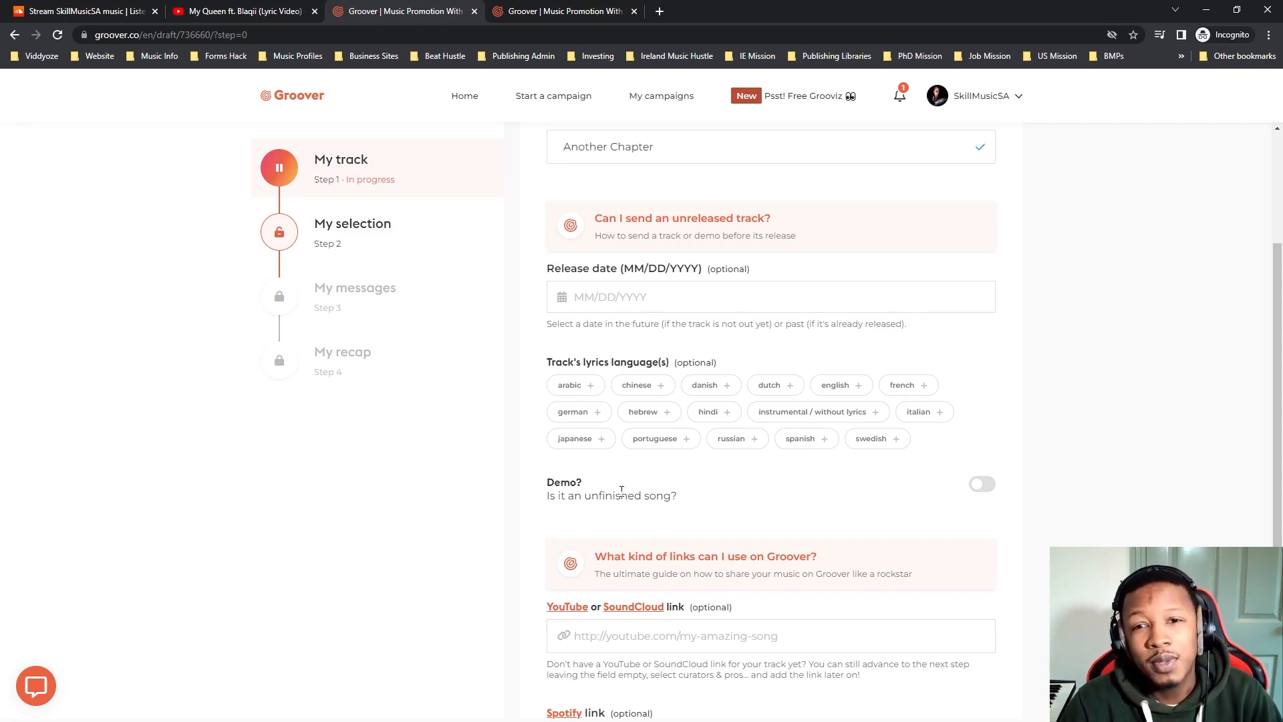
pyautogui.click(980, 492)
pyautogui.click(979, 493)
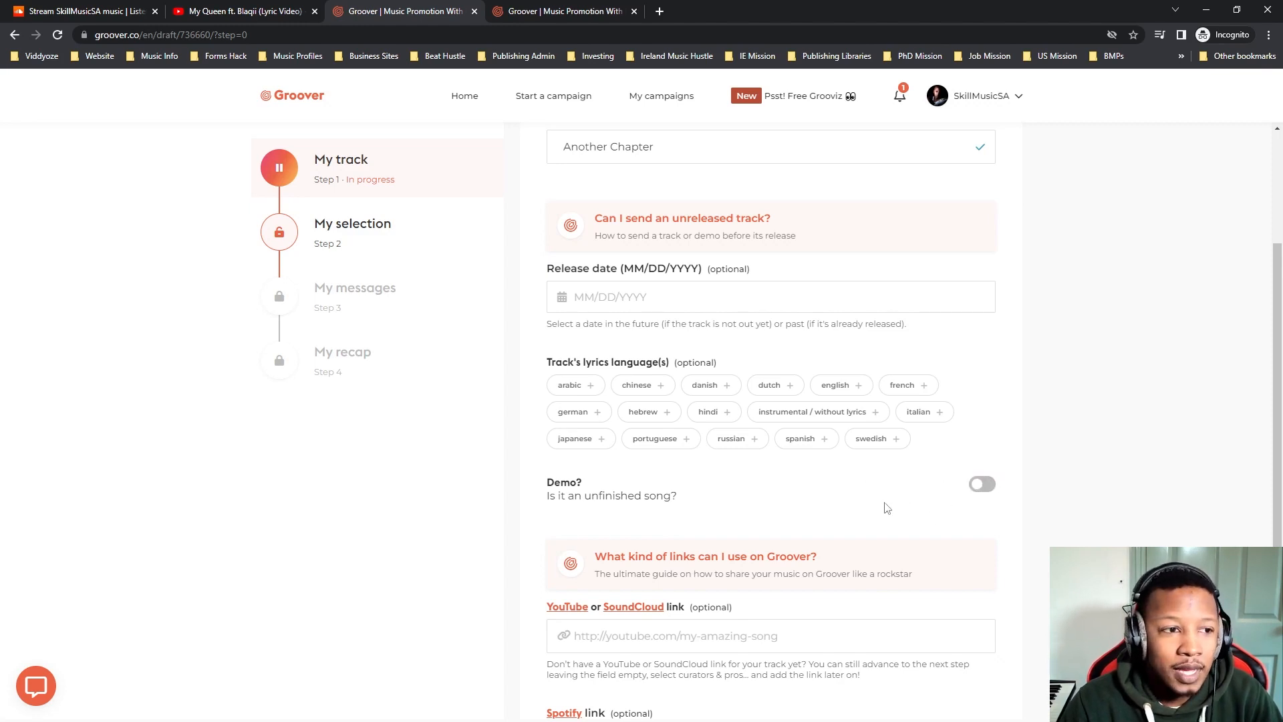
# Copy the address of the My Queen ft. Blaqii lyric video and enter it as the track's YouTube or SoundCloud link.
pyautogui.hotkey('ctrl', '+')
pyautogui.scroll(-3, 849, 528)
pyautogui.scroll(2, 754, 470)
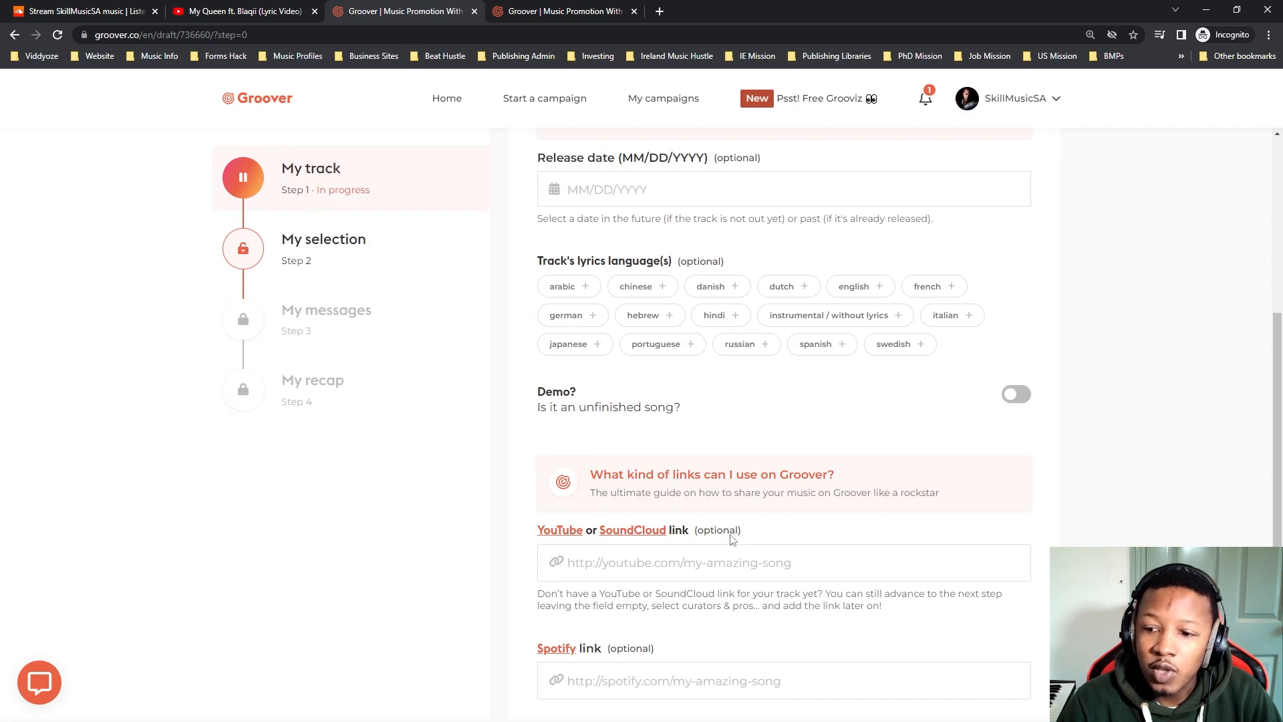
pyautogui.scroll(-3, 732, 539)
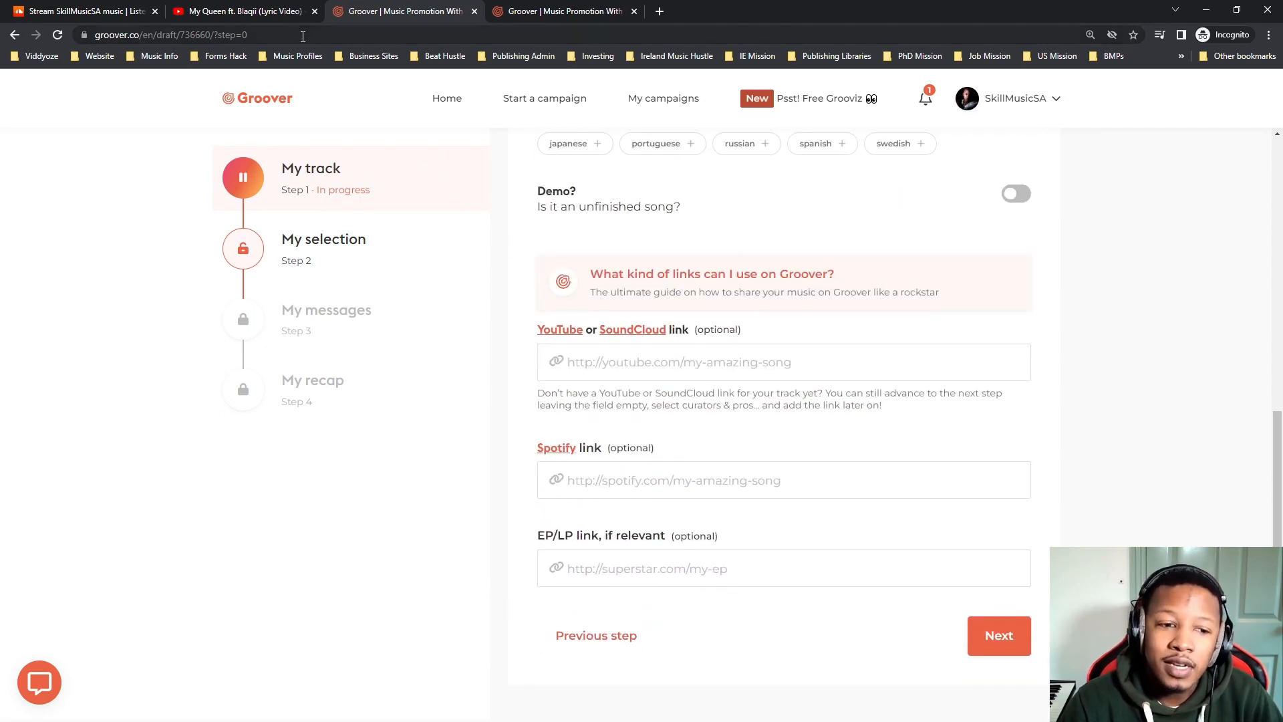
pyautogui.click(262, 12)
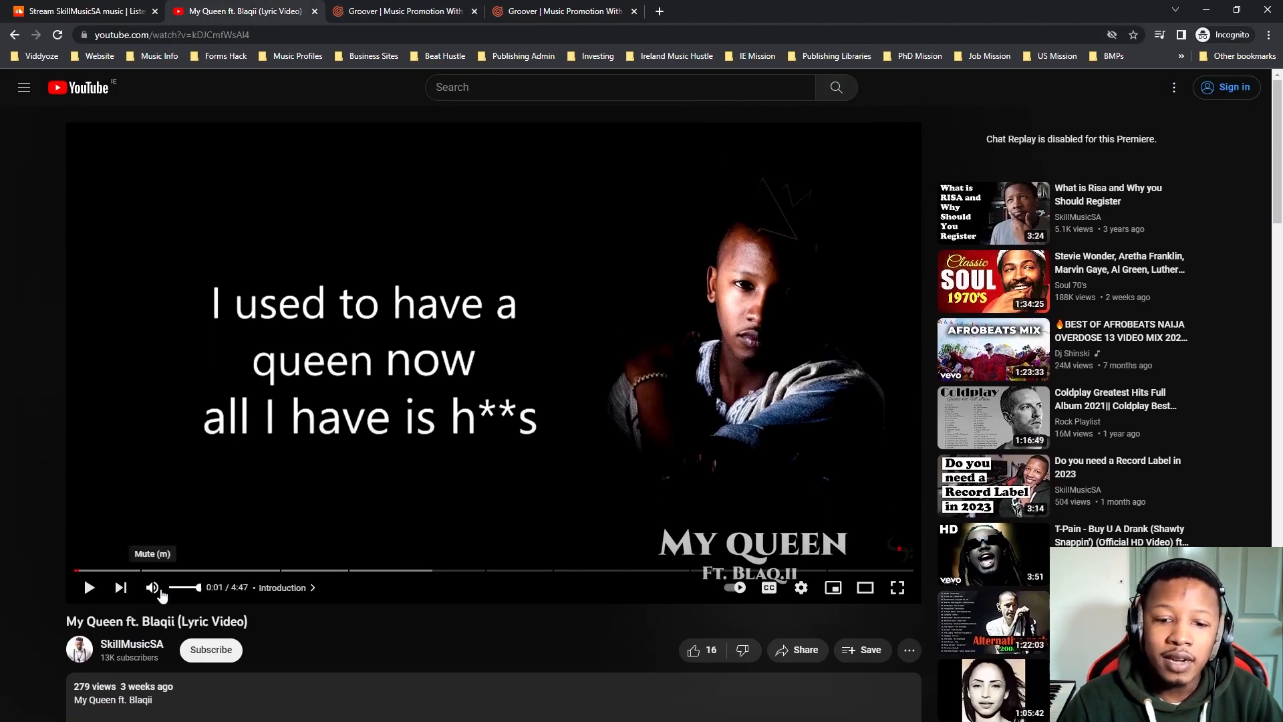
pyautogui.click(401, 14)
pyautogui.click(672, 352)
pyautogui.click(241, 14)
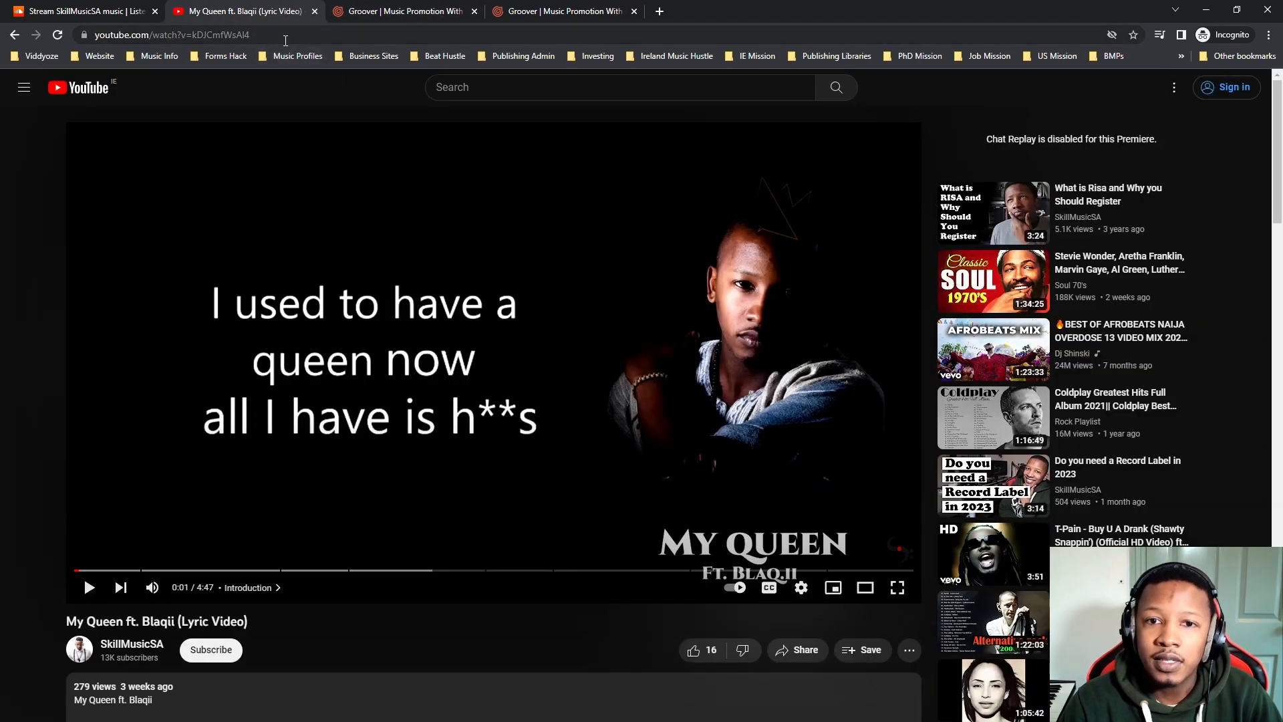
pyautogui.click(180, 34)
pyautogui.hotkey('ctrl', 'c')
pyautogui.click(393, 15)
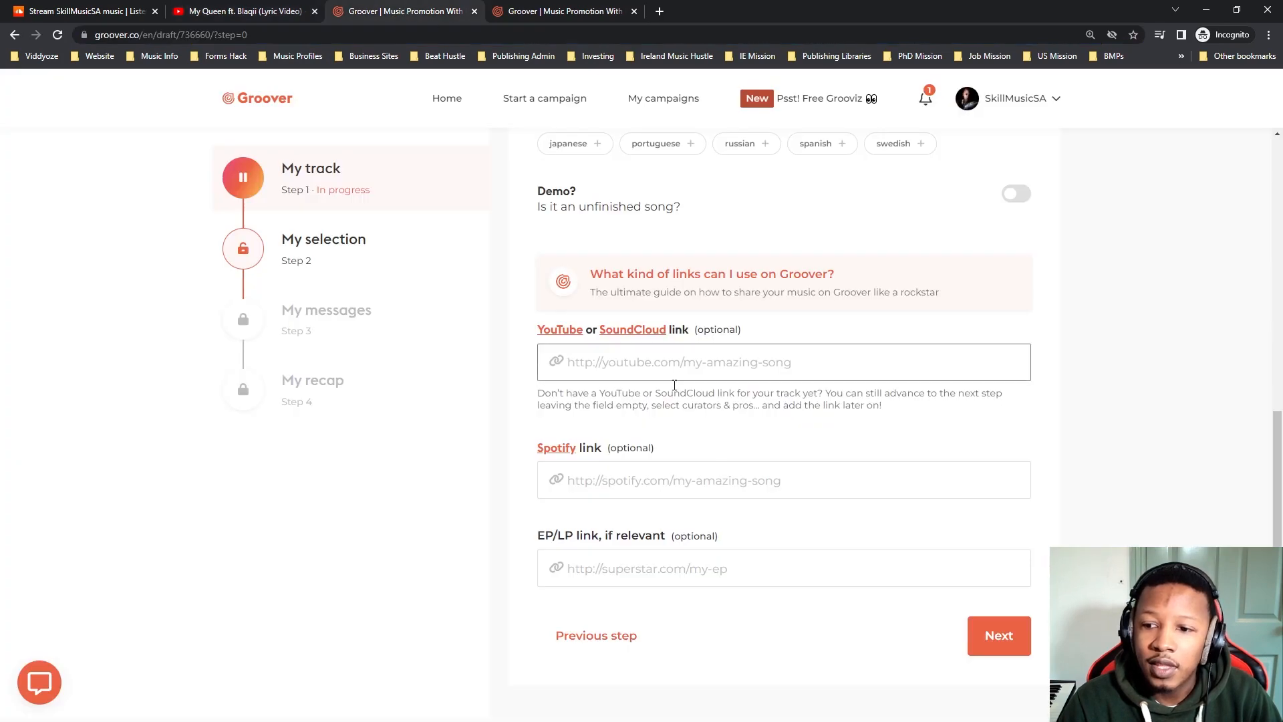
pyautogui.hotkey('ctrl', 'v')
# Copy the song link of My Queen (Radio Version) from Spotify and enter it as the track's Spotify link.
pyautogui.click(706, 483)
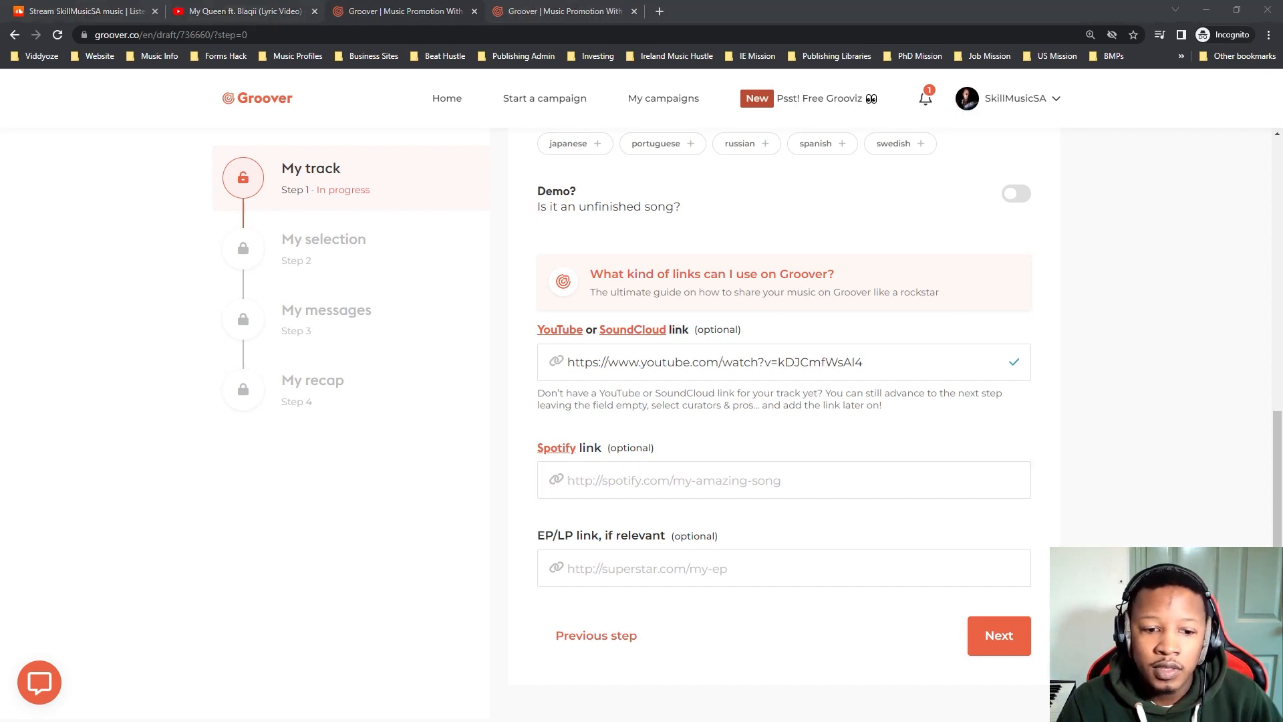
pyautogui.click(651, 473)
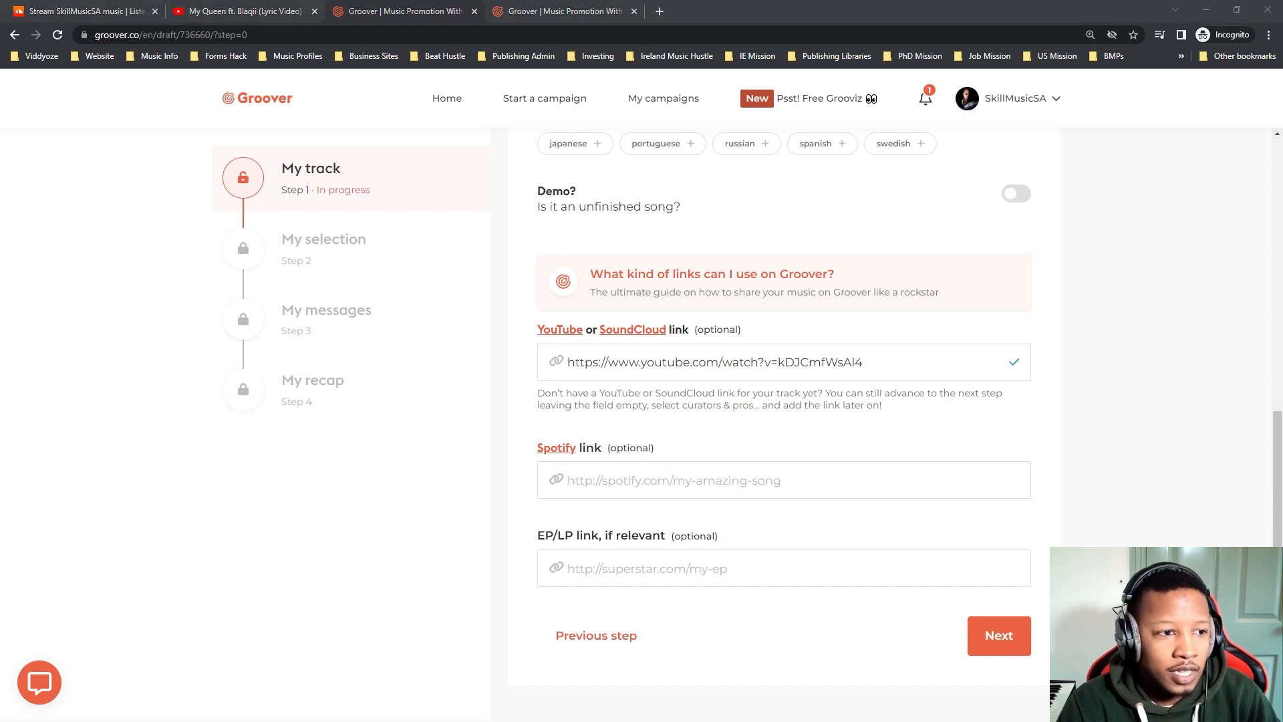
pyautogui.hotkey('alt', 'Tab')
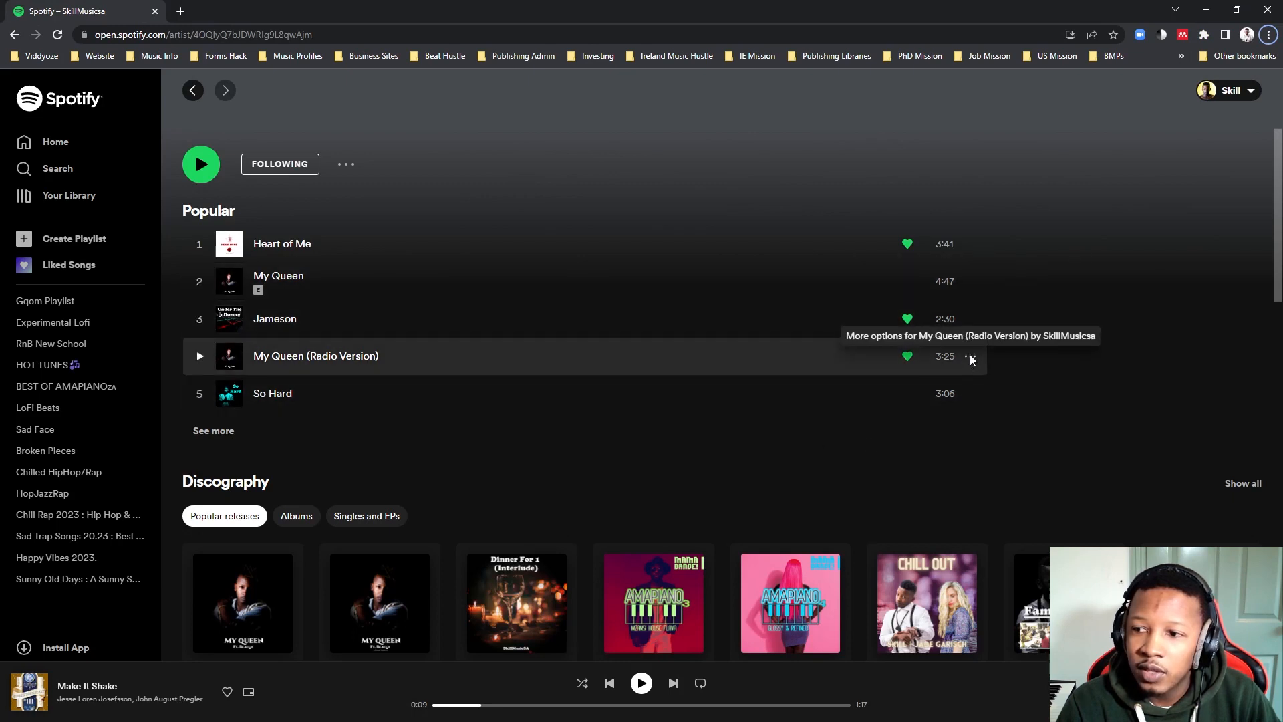
pyautogui.click(969, 357)
pyautogui.moveTo(1018, 545)
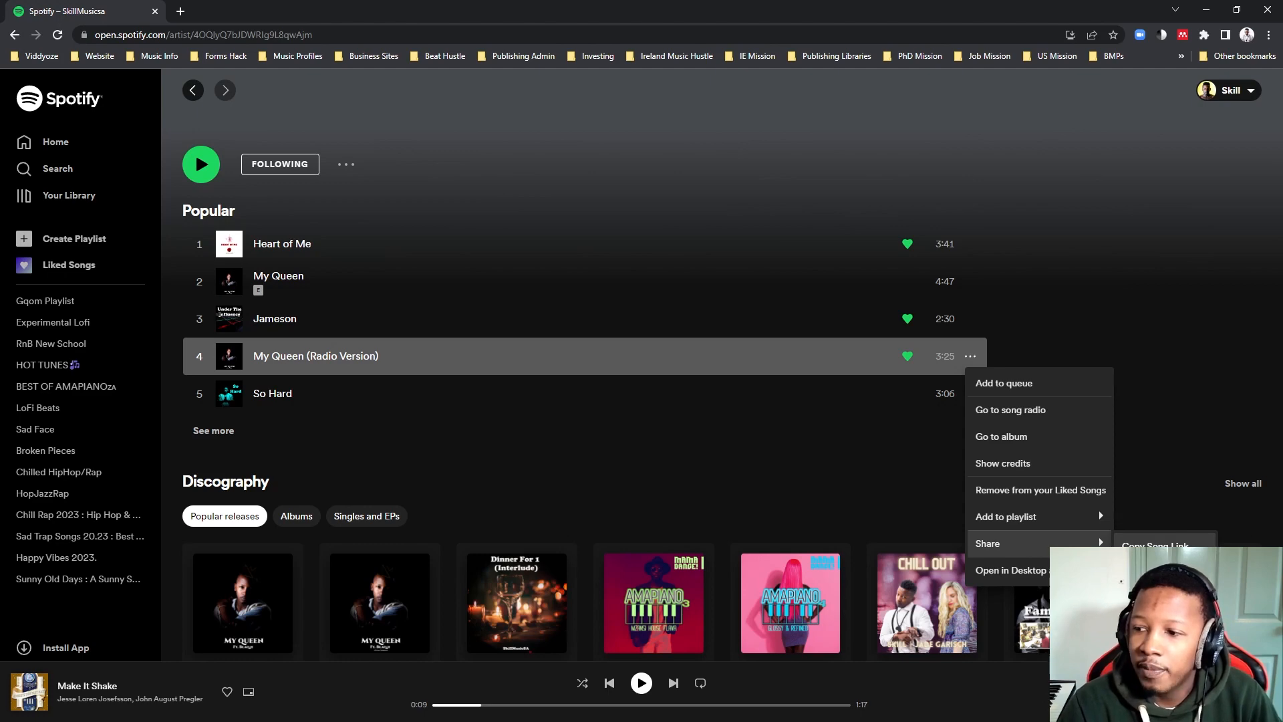
pyautogui.click(1155, 546)
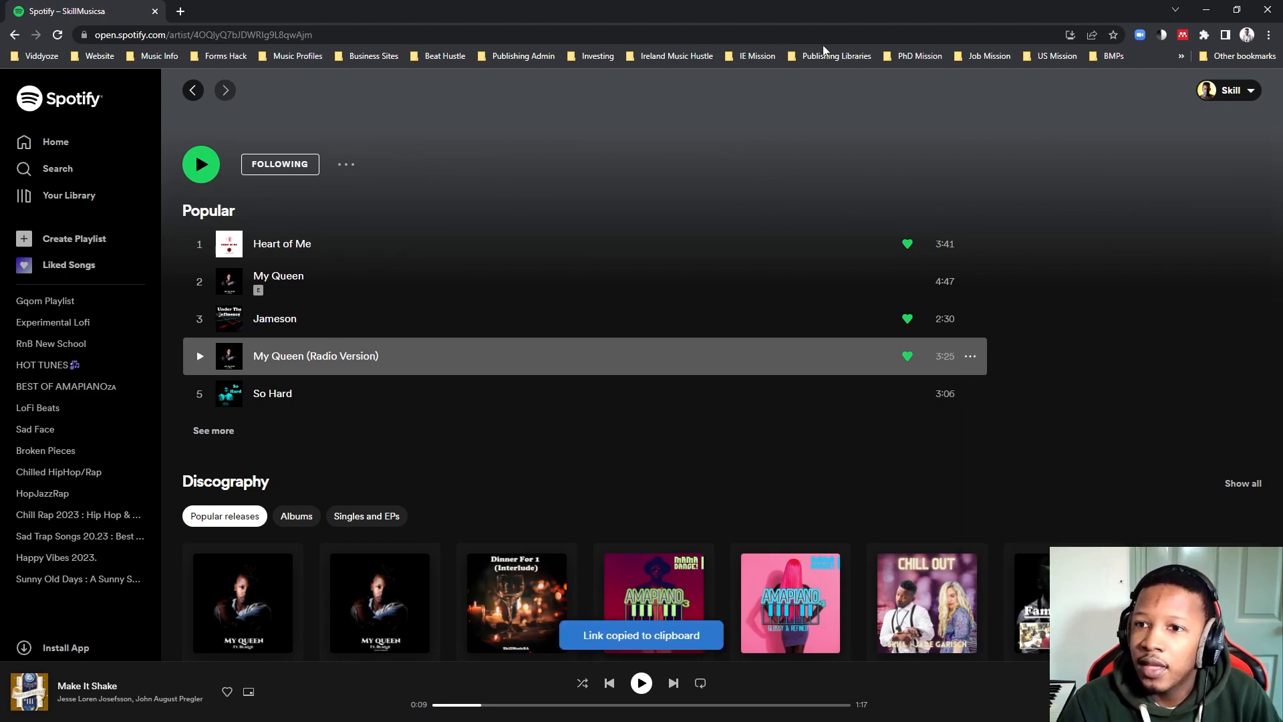
pyautogui.hotkey('alt', 'Tab')
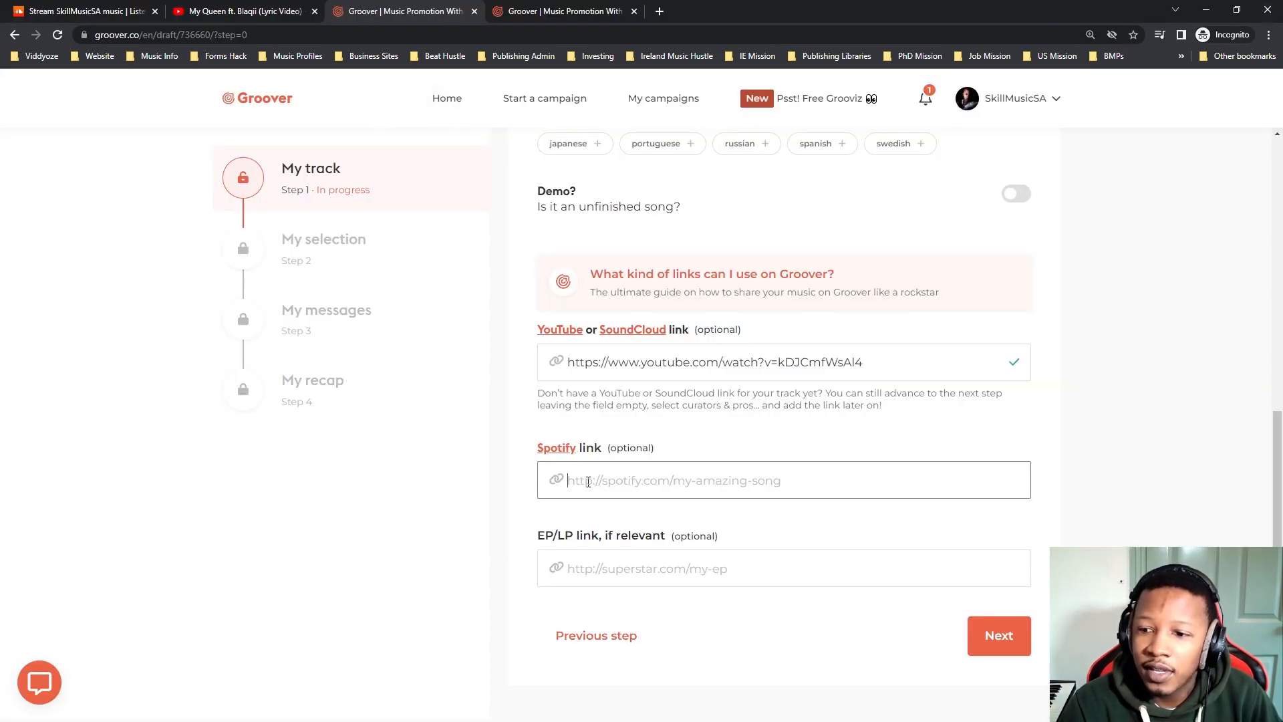
pyautogui.hotkey('ctrl', 'v')
pyautogui.moveTo(996, 484); pyautogui.dragTo(451, 479)
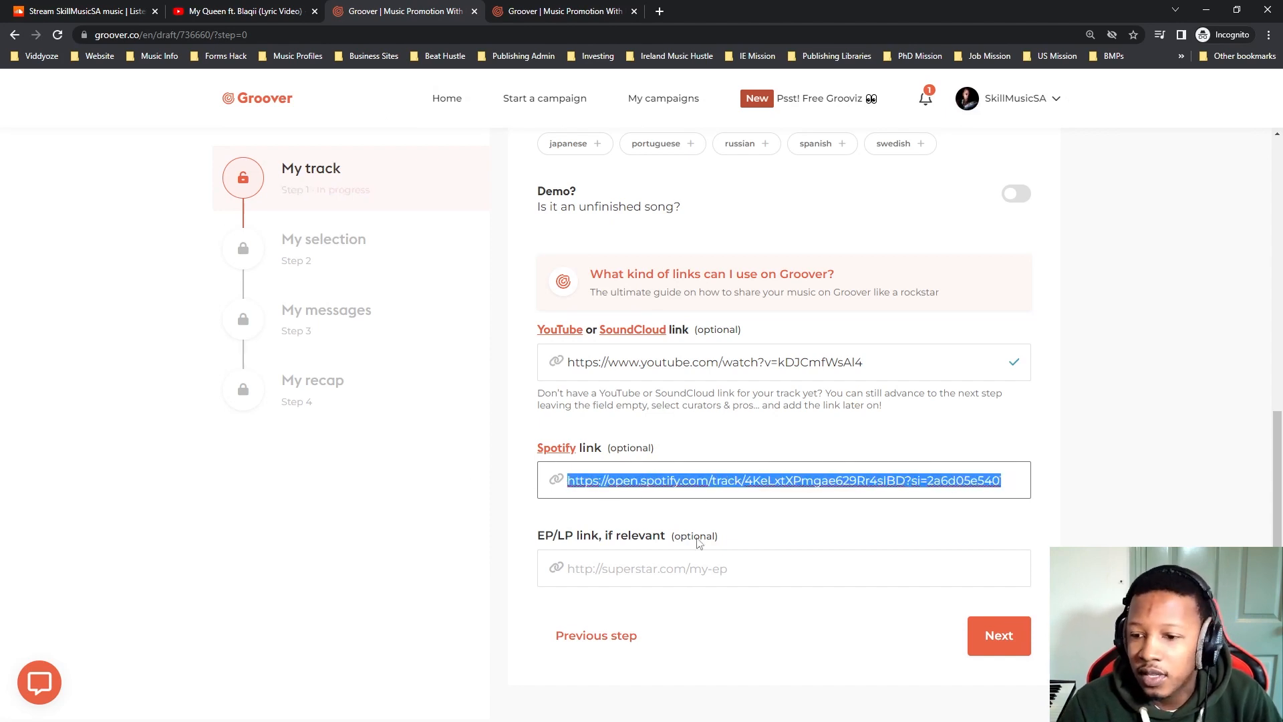
# Check the track details, leave the EP/LP link empty, and continue to the My selection stage.
pyautogui.click(644, 577)
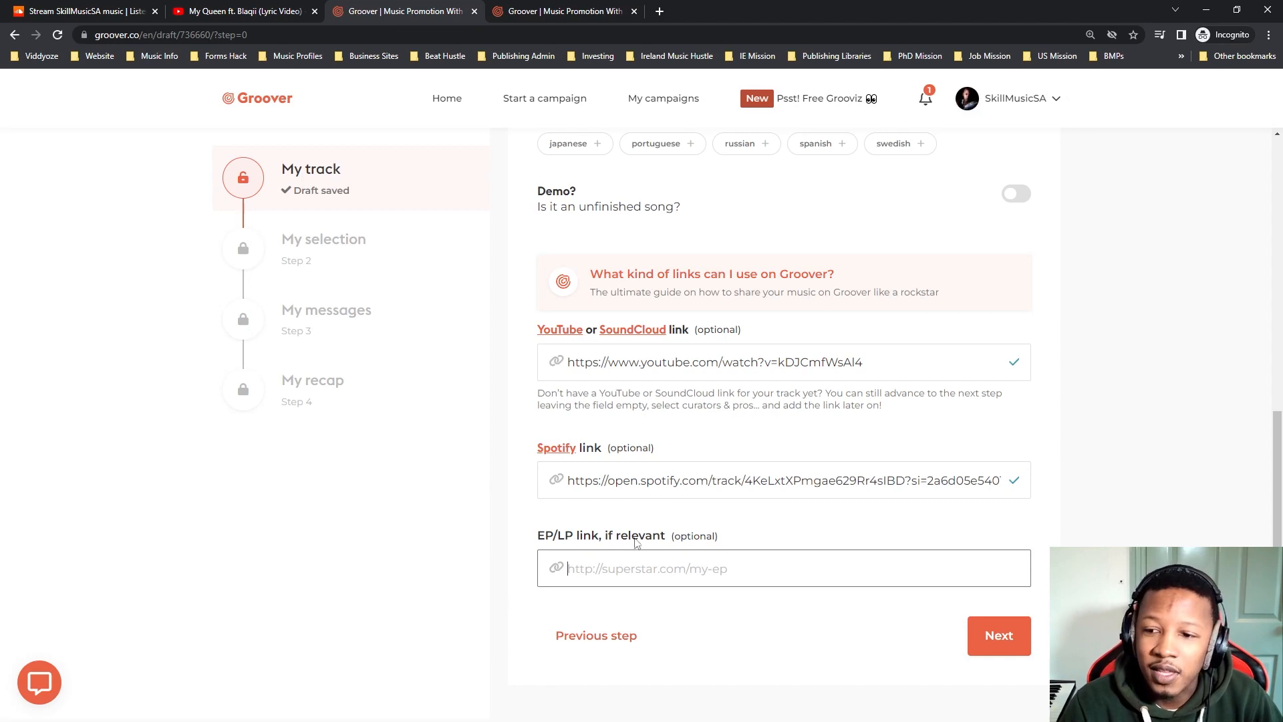
pyautogui.scroll(3, 638, 537)
pyautogui.scroll(-3, 687, 544)
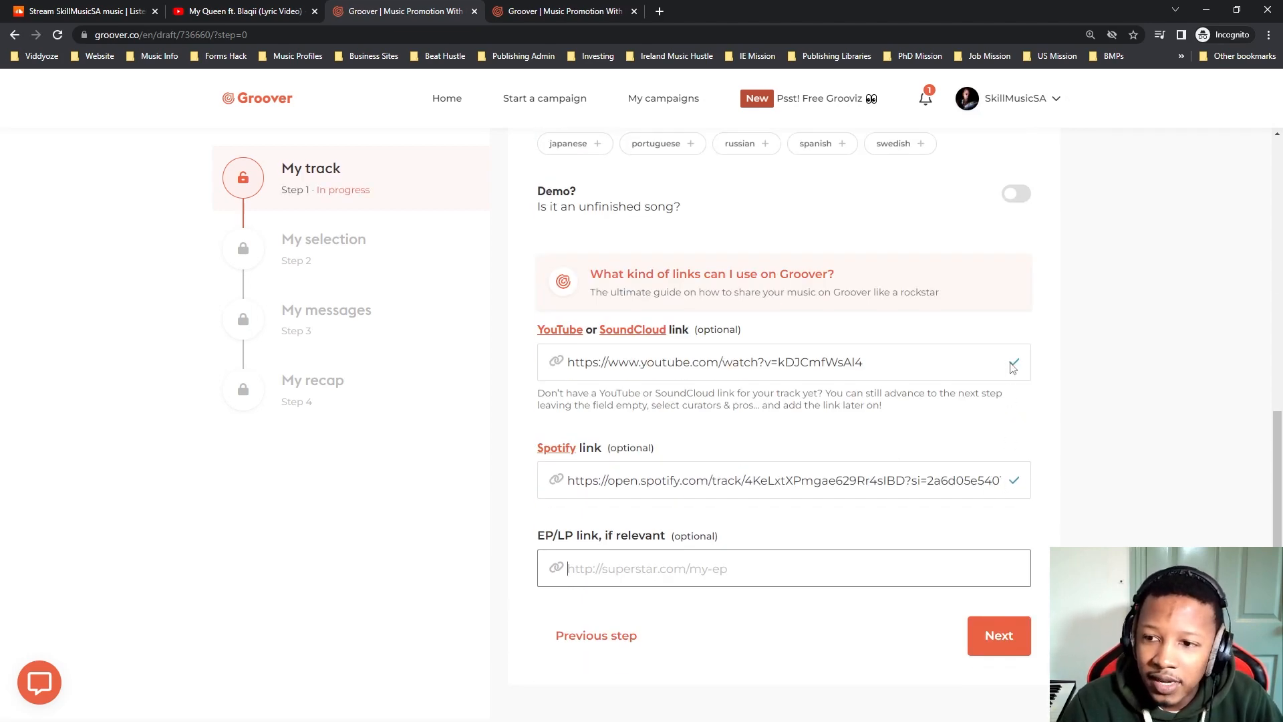
pyautogui.scroll(8, 916, 481)
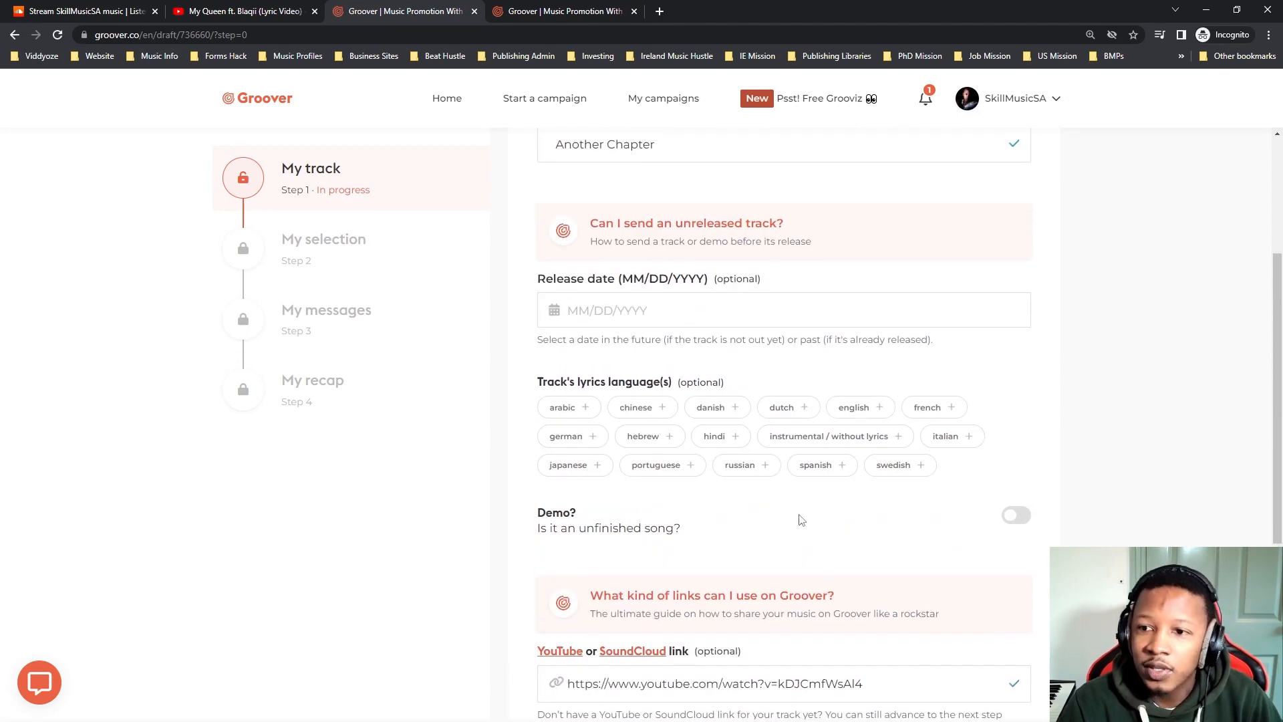
pyautogui.scroll(-8, 769, 502)
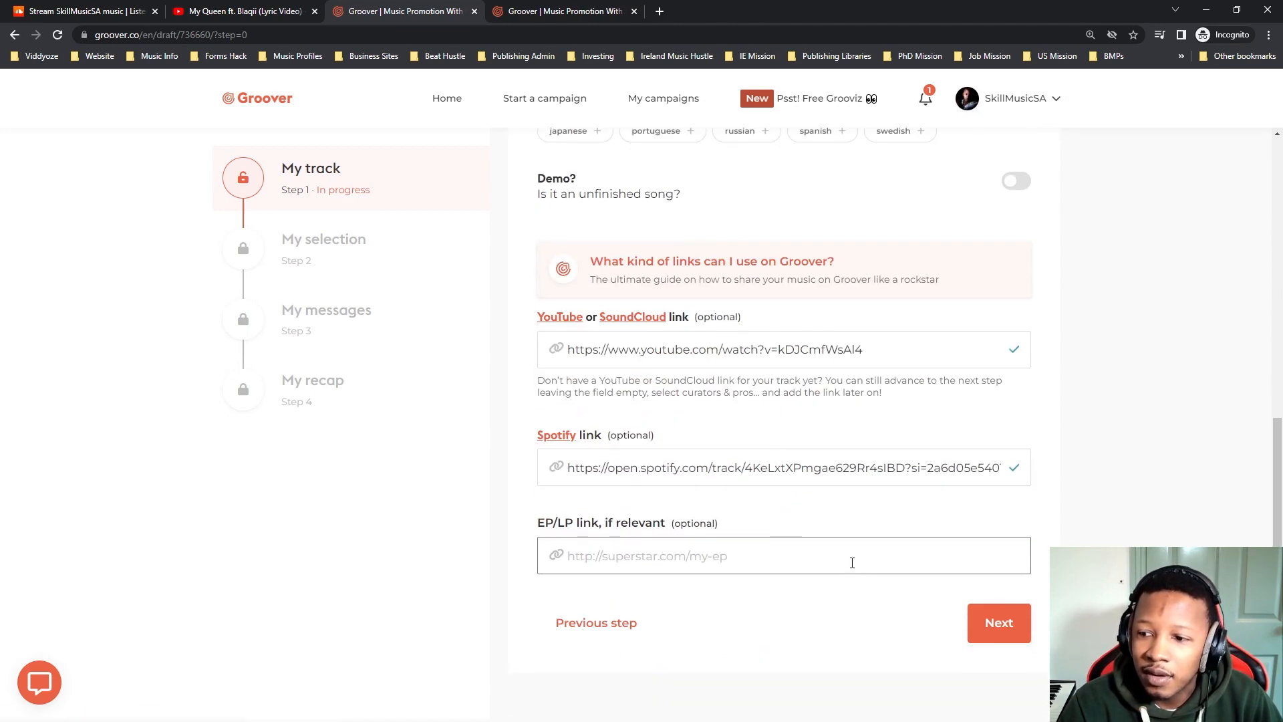
pyautogui.click(988, 623)
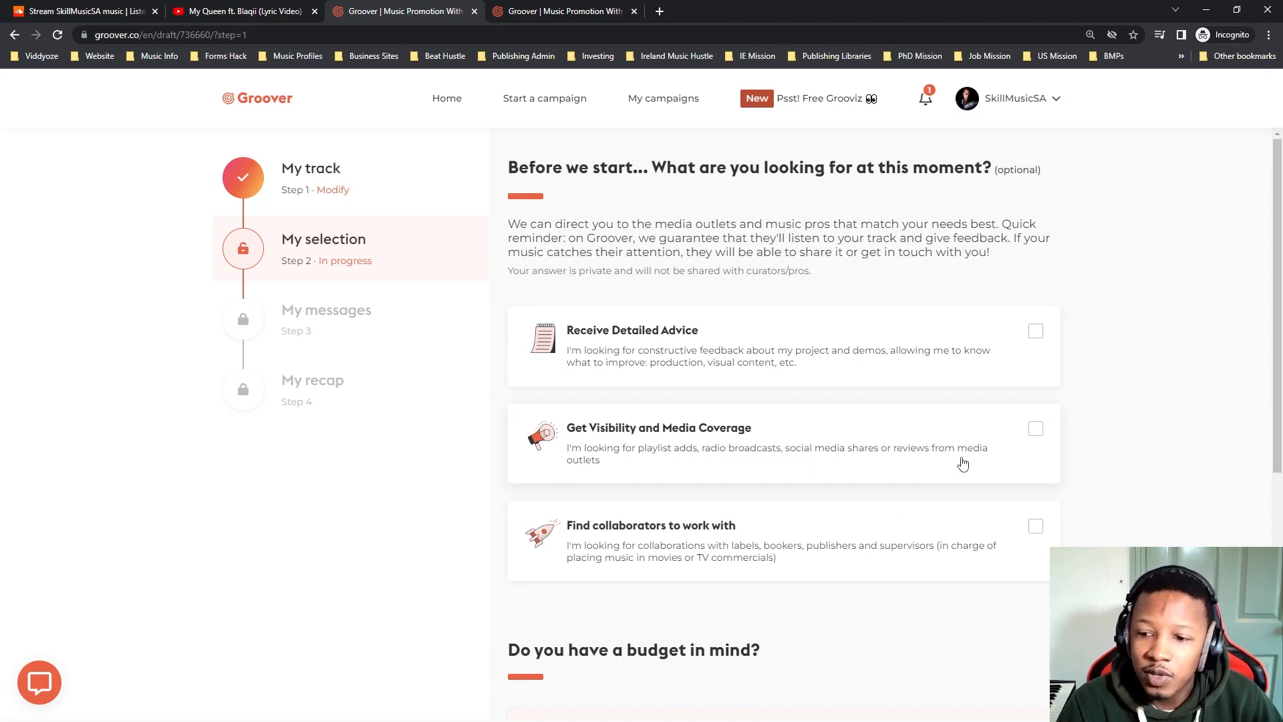
# Choose Get Visibility and Media Coverage as what the campaign is looking for and go to the budget question.
pyautogui.click(1037, 431)
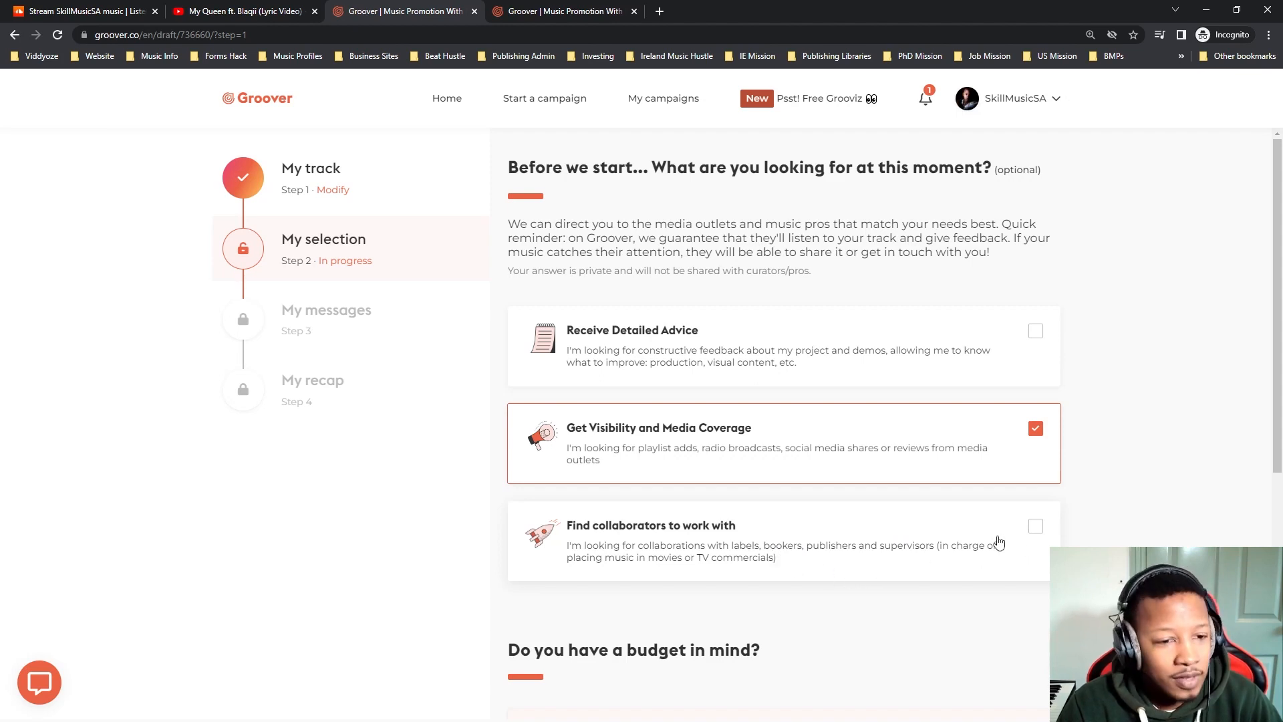
pyautogui.scroll(-4, 802, 576)
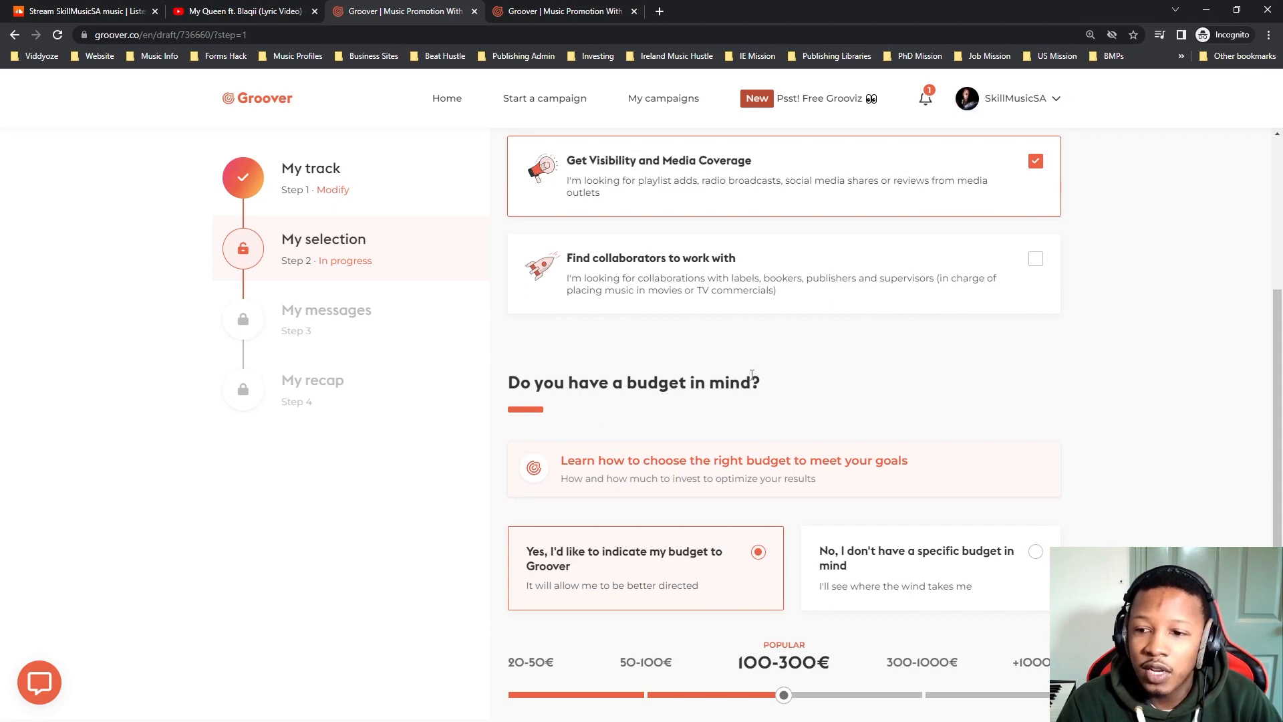
pyautogui.scroll(-2, 683, 461)
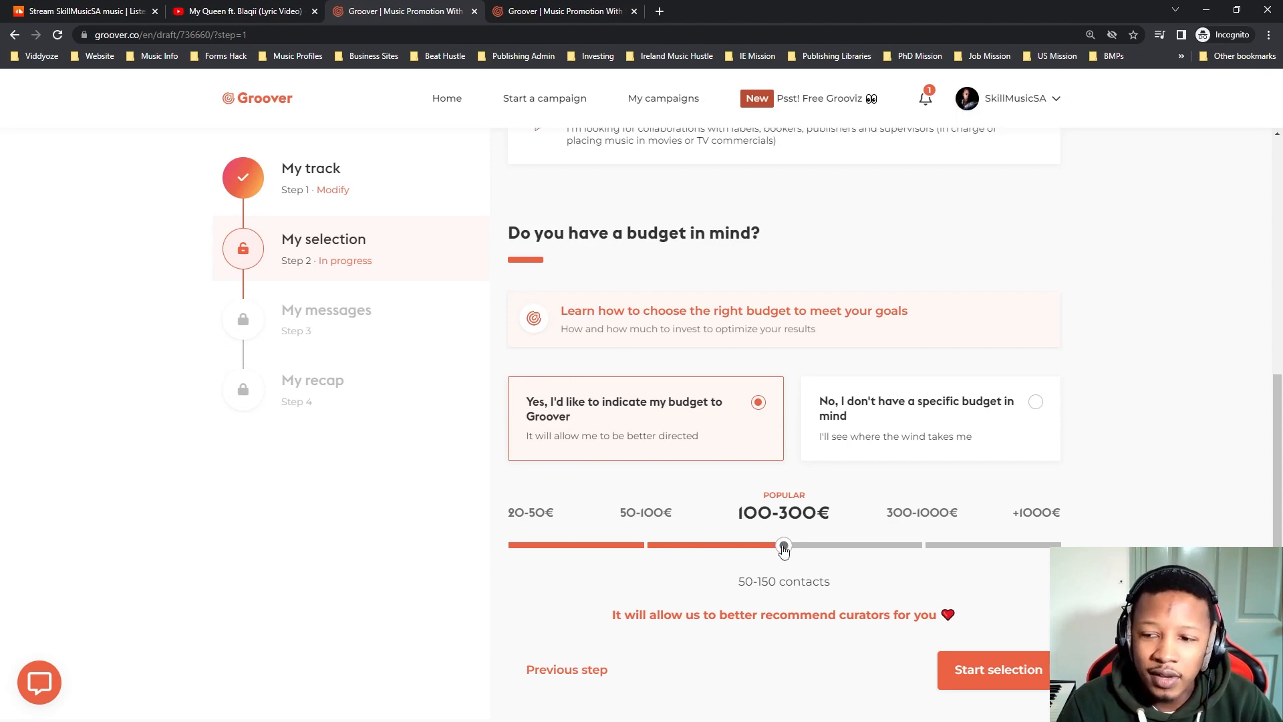
# Compare the 20-50€ and 50-100€ budget levels, set the campaign budget to 100-300€, and start the curator selection.
pyautogui.moveTo(784, 547); pyautogui.dragTo(544, 549)
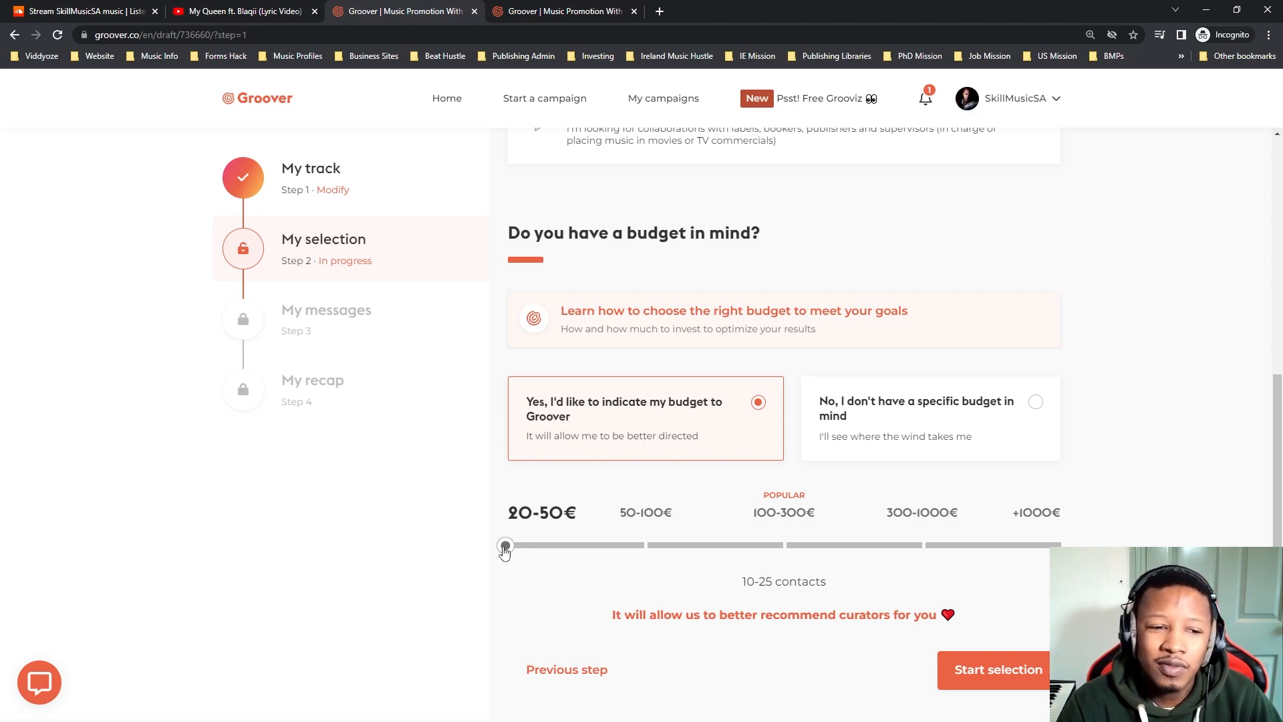
pyautogui.moveTo(504, 549); pyautogui.dragTo(632, 575)
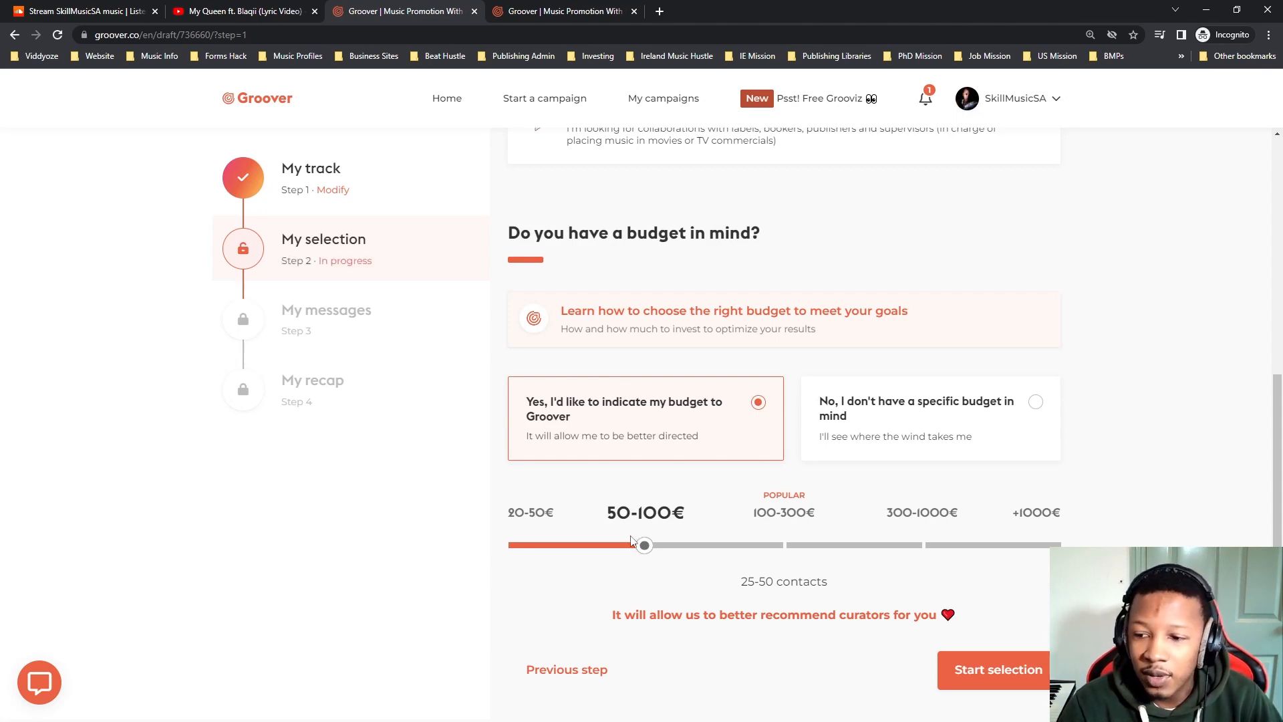
pyautogui.moveTo(645, 550)
pyautogui.mouseDown()
pyautogui.moveTo(510, 544)
pyautogui.moveTo(660, 548)
pyautogui.mouseUp()
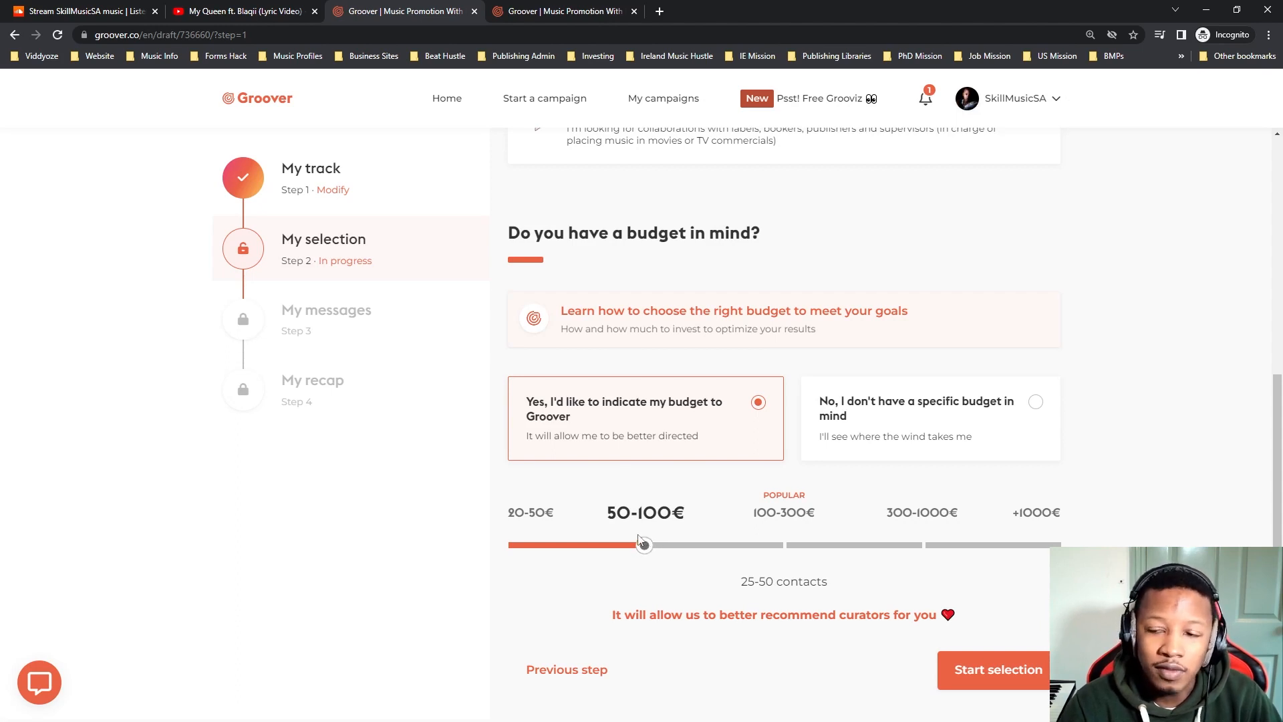
pyautogui.moveTo(643, 544); pyautogui.dragTo(771, 556)
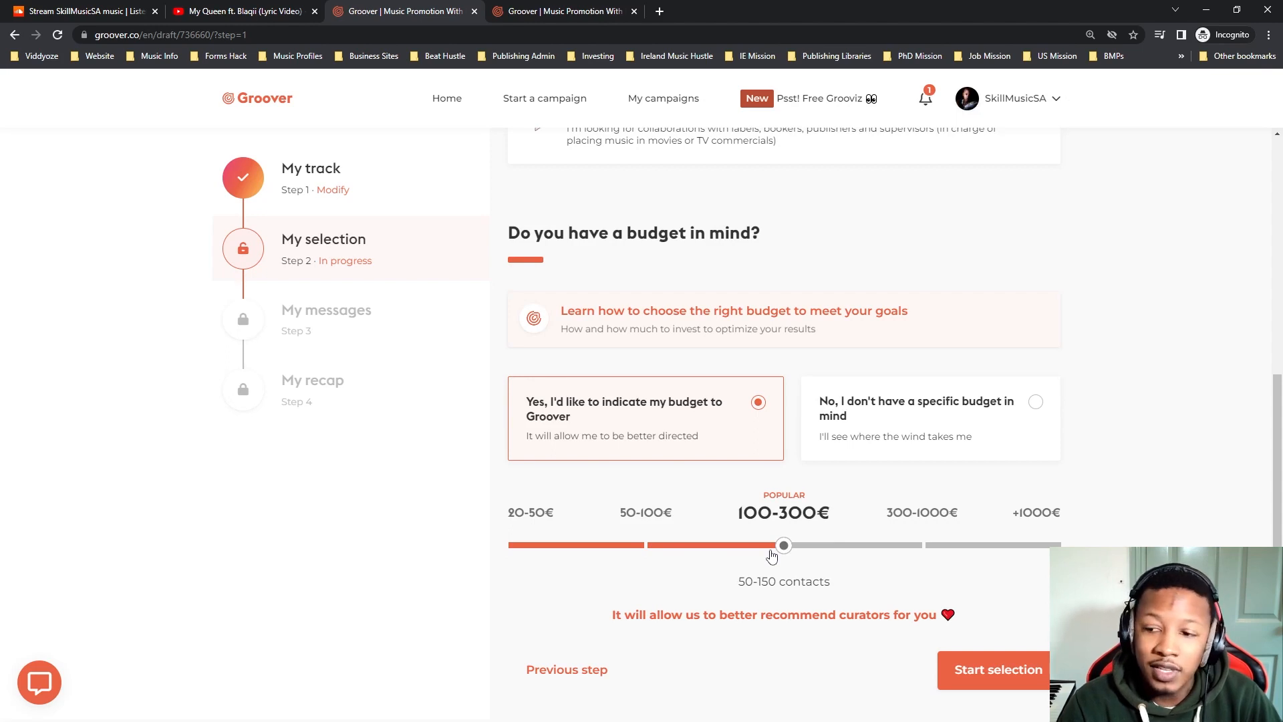
pyautogui.moveTo(772, 556)
pyautogui.mouseDown()
pyautogui.moveTo(922, 582)
pyautogui.moveTo(778, 552)
pyautogui.mouseUp()
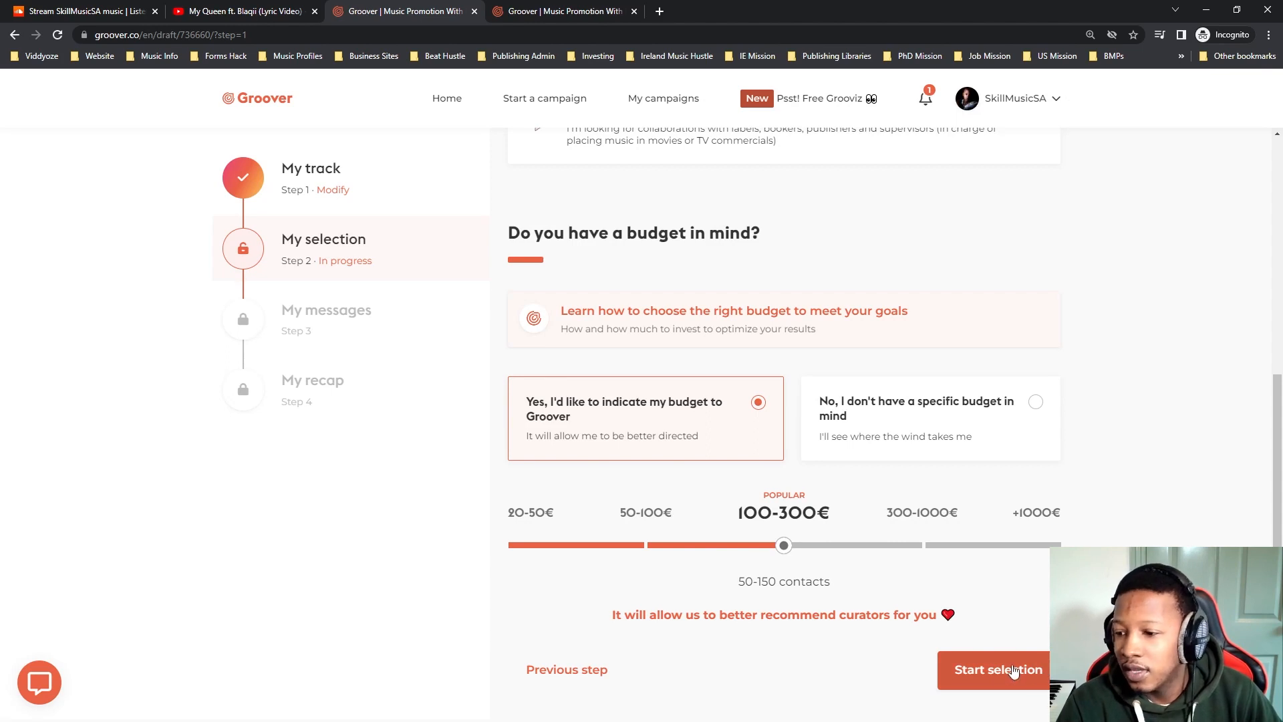
pyautogui.click(1013, 670)
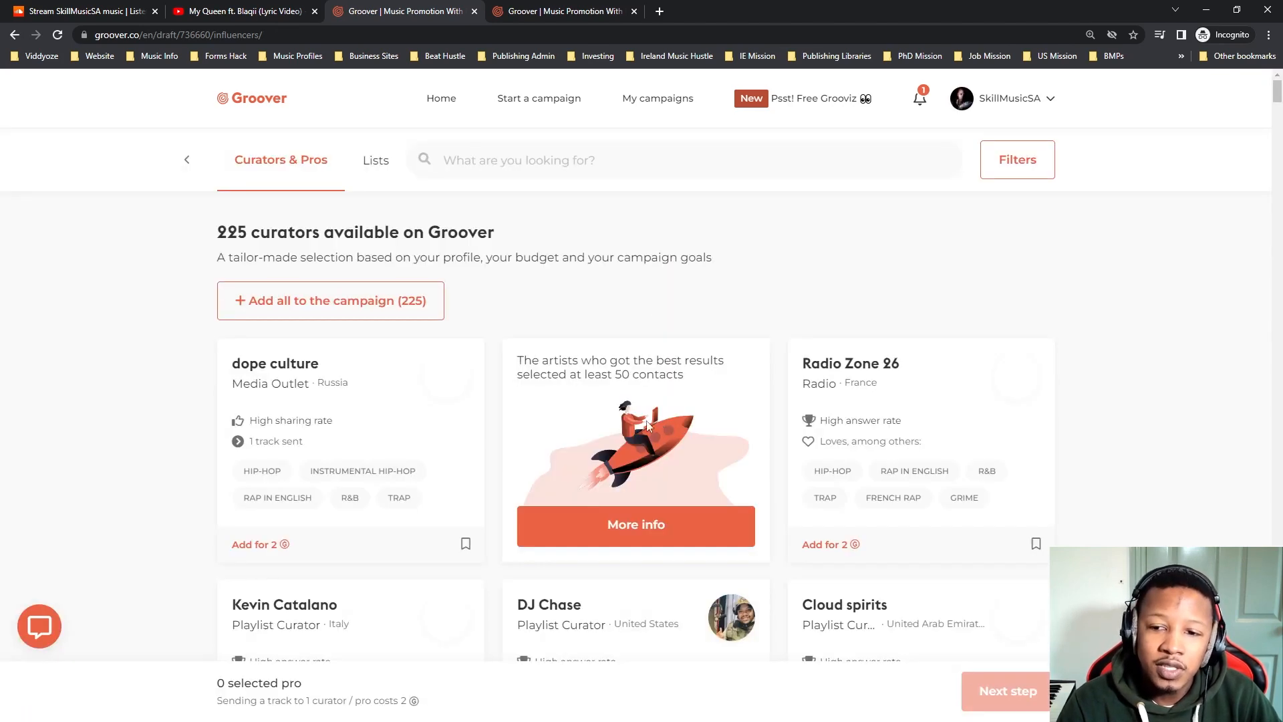
# Look through the recommended curators, checking their type, country, answer rate, genres and cost.
pyautogui.scroll(-2, 501, 449)
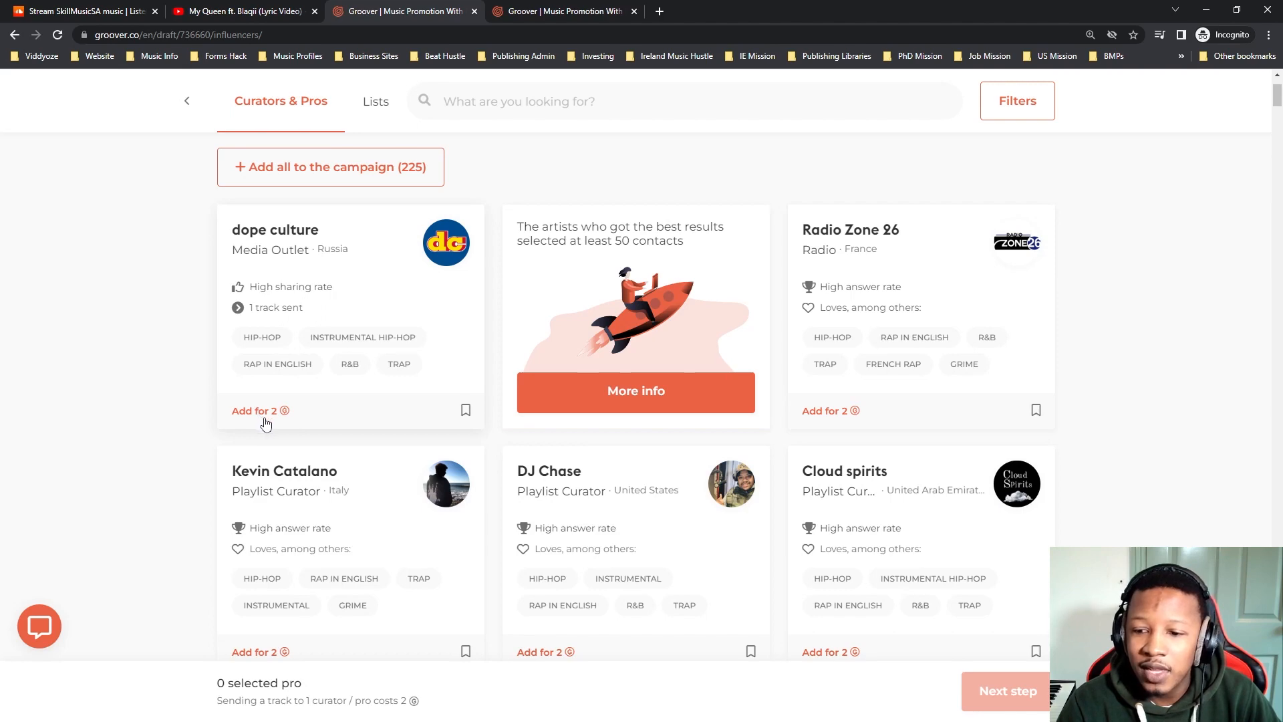
pyautogui.scroll(-2, 287, 461)
pyautogui.scroll(3, 272, 519)
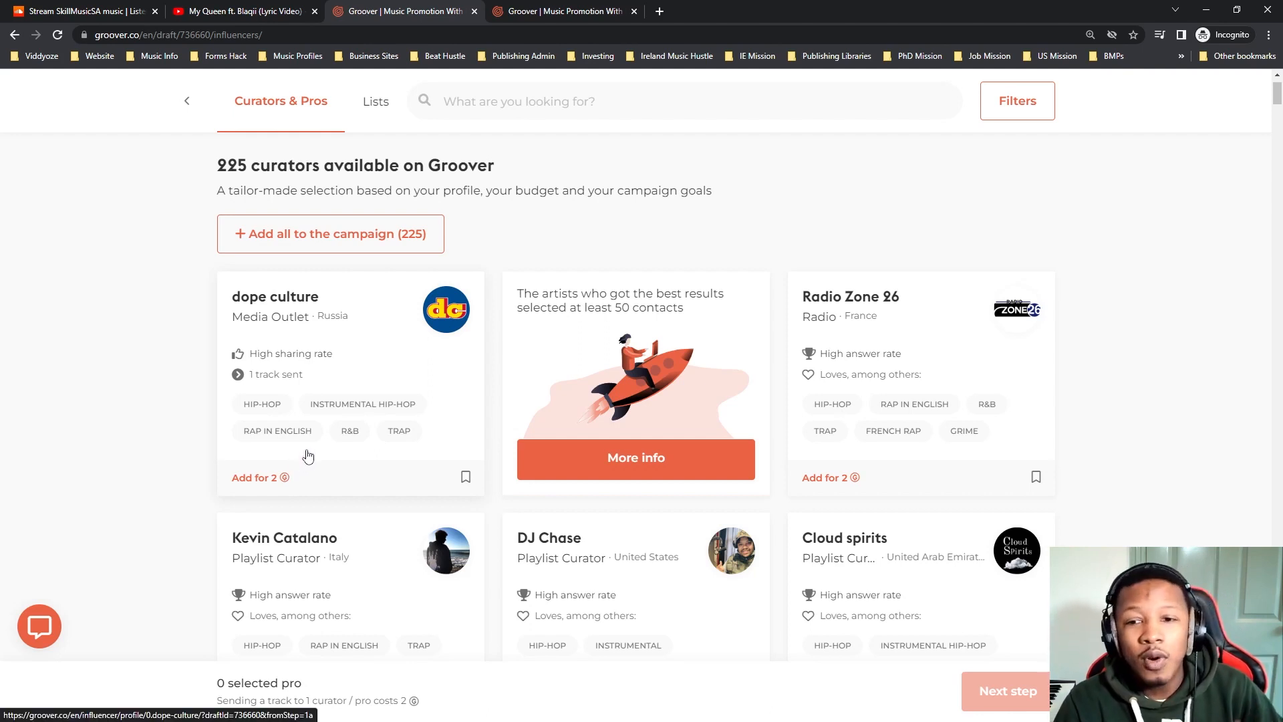
pyautogui.scroll(-2, 394, 426)
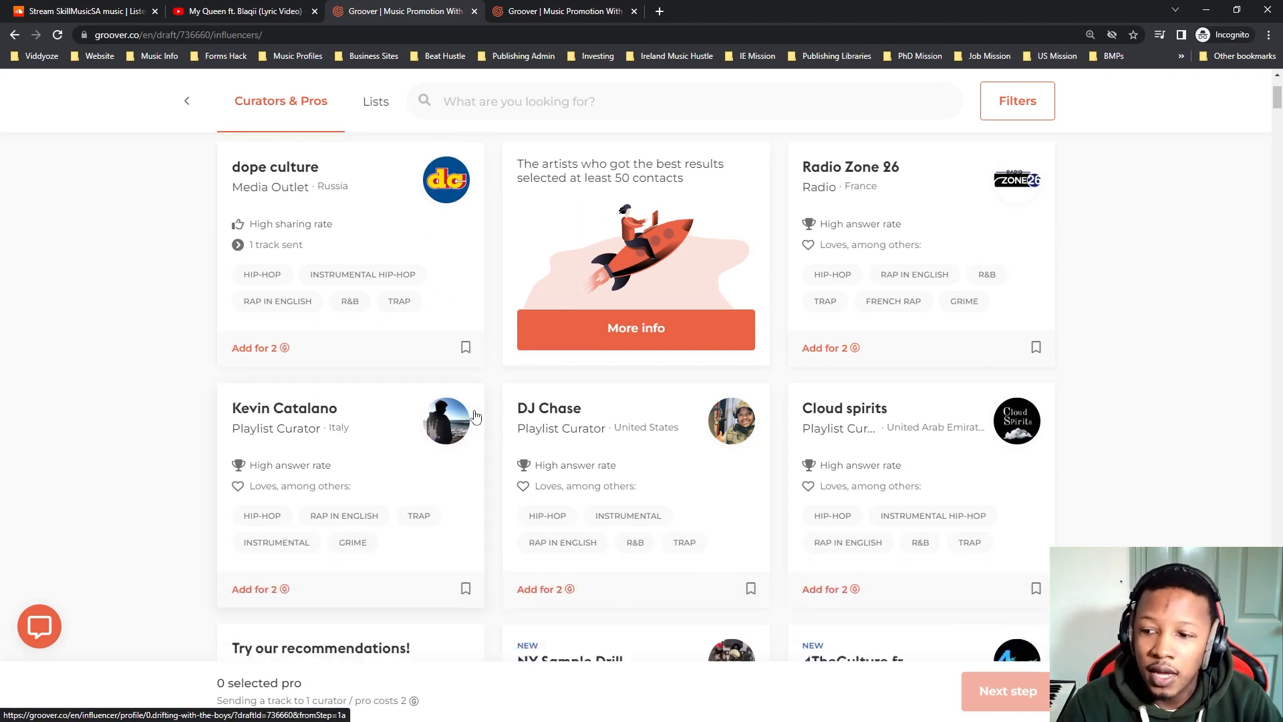
pyautogui.scroll(-1, 485, 391)
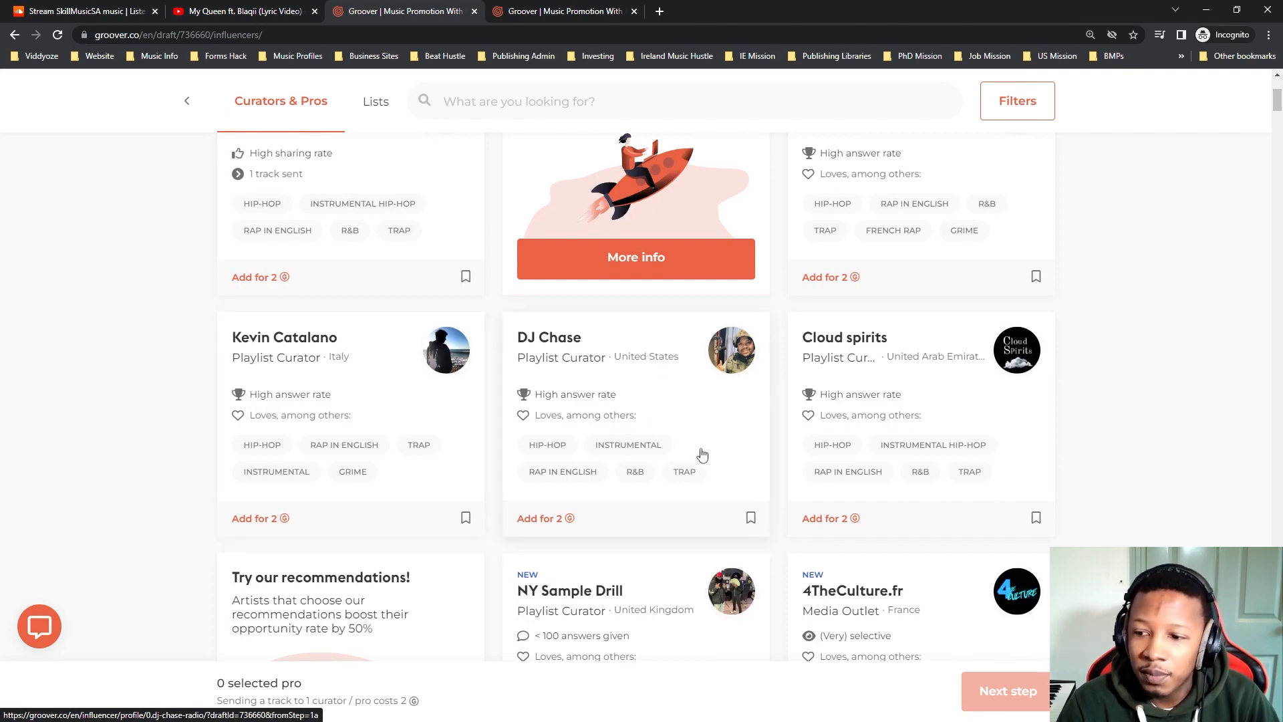
pyautogui.scroll(5, 707, 457)
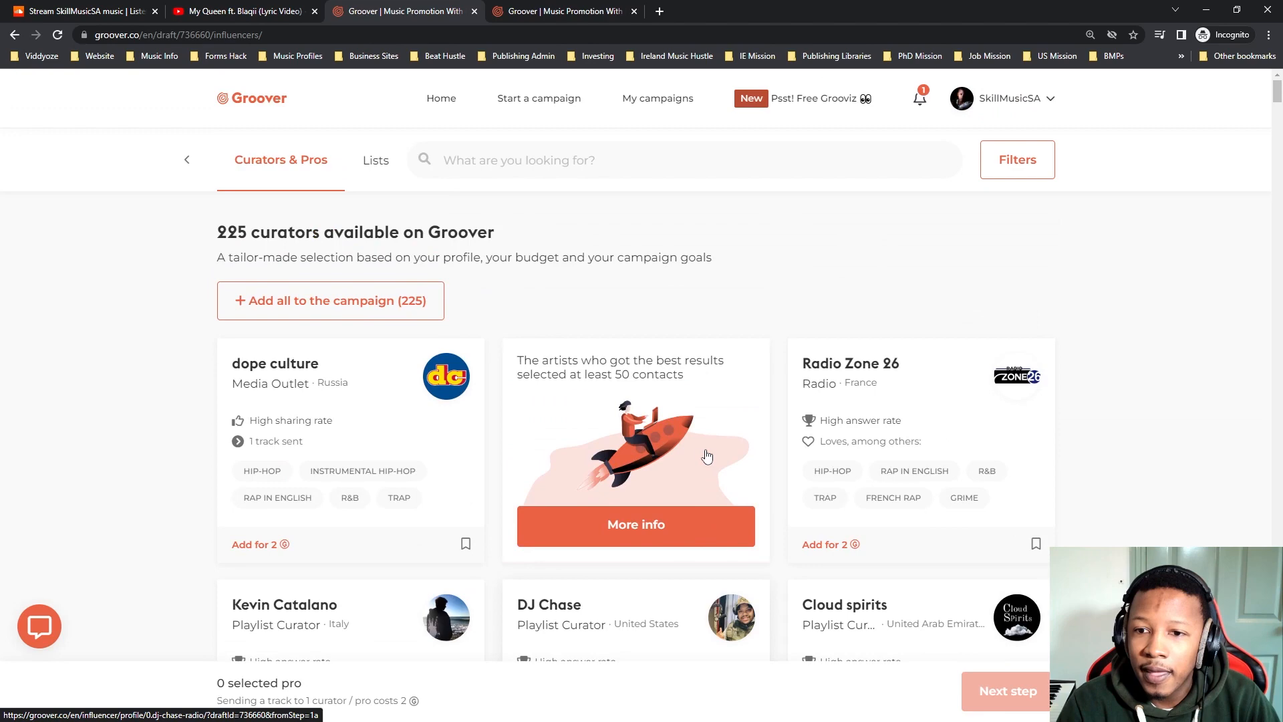
# Open the curator filters and examine the subgenres under Hip-Hop/Rap, leaving all of them unselected.
pyautogui.click(1011, 169)
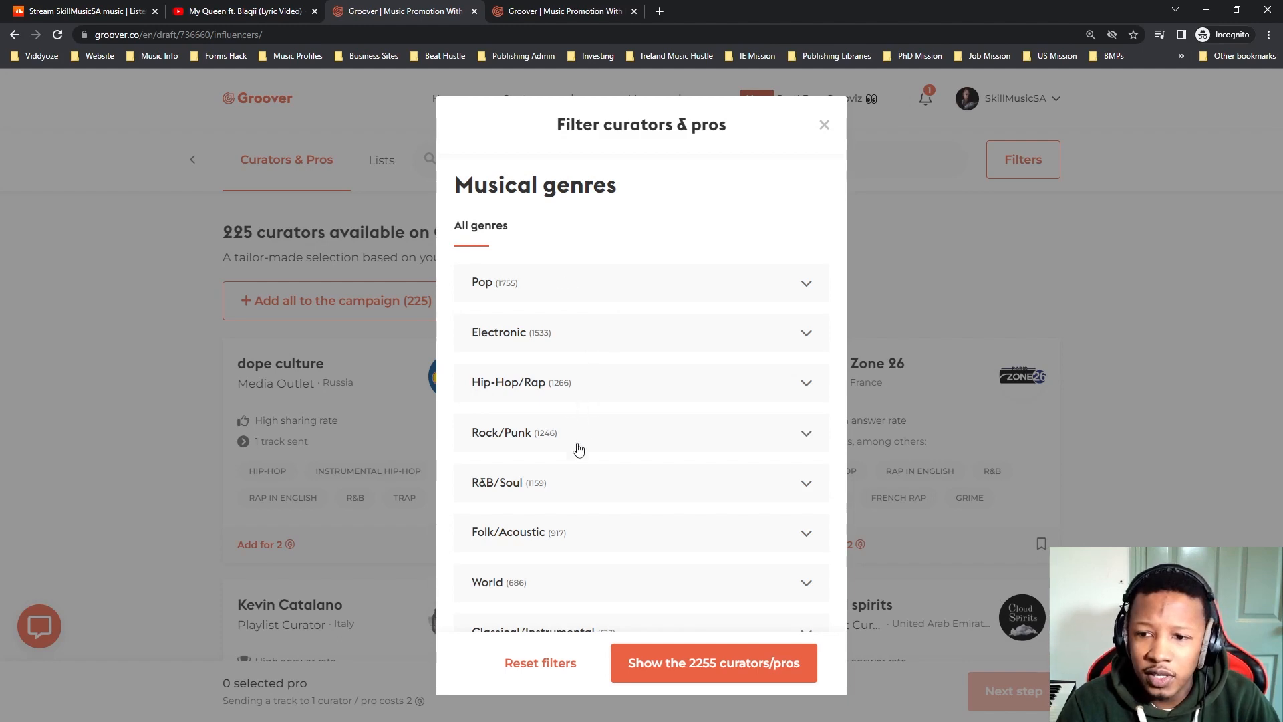
pyautogui.click(620, 388)
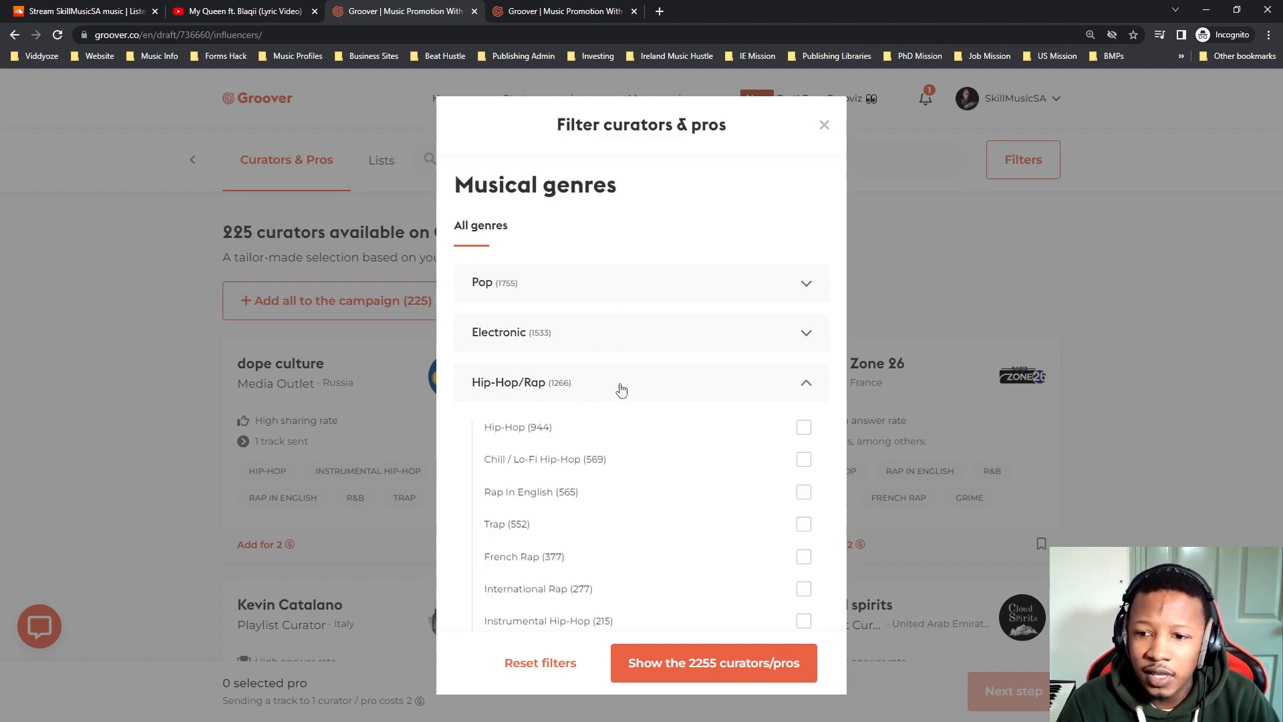
pyautogui.click(805, 462)
pyautogui.click(805, 461)
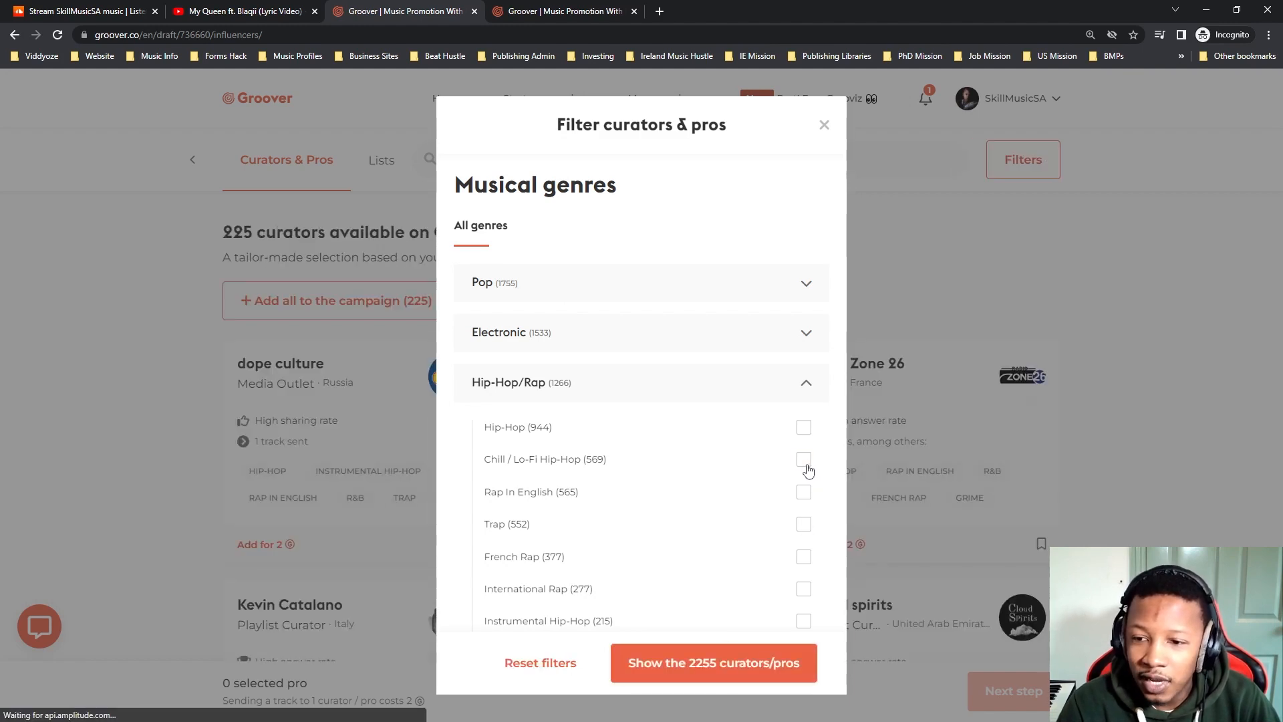
pyautogui.scroll(-4, 663, 419)
pyautogui.scroll(5, 665, 419)
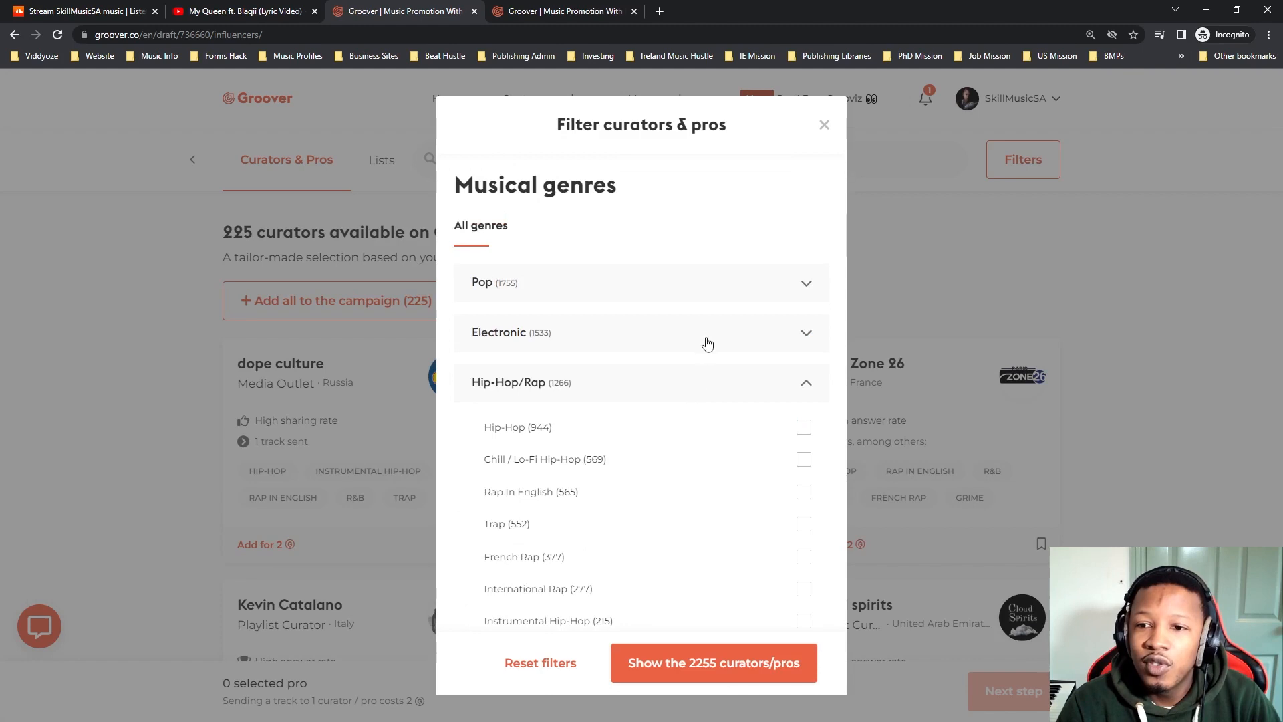
# Expand the Electronic genre in the filters, examine its subgenres, and collapse it again.
pyautogui.click(717, 347)
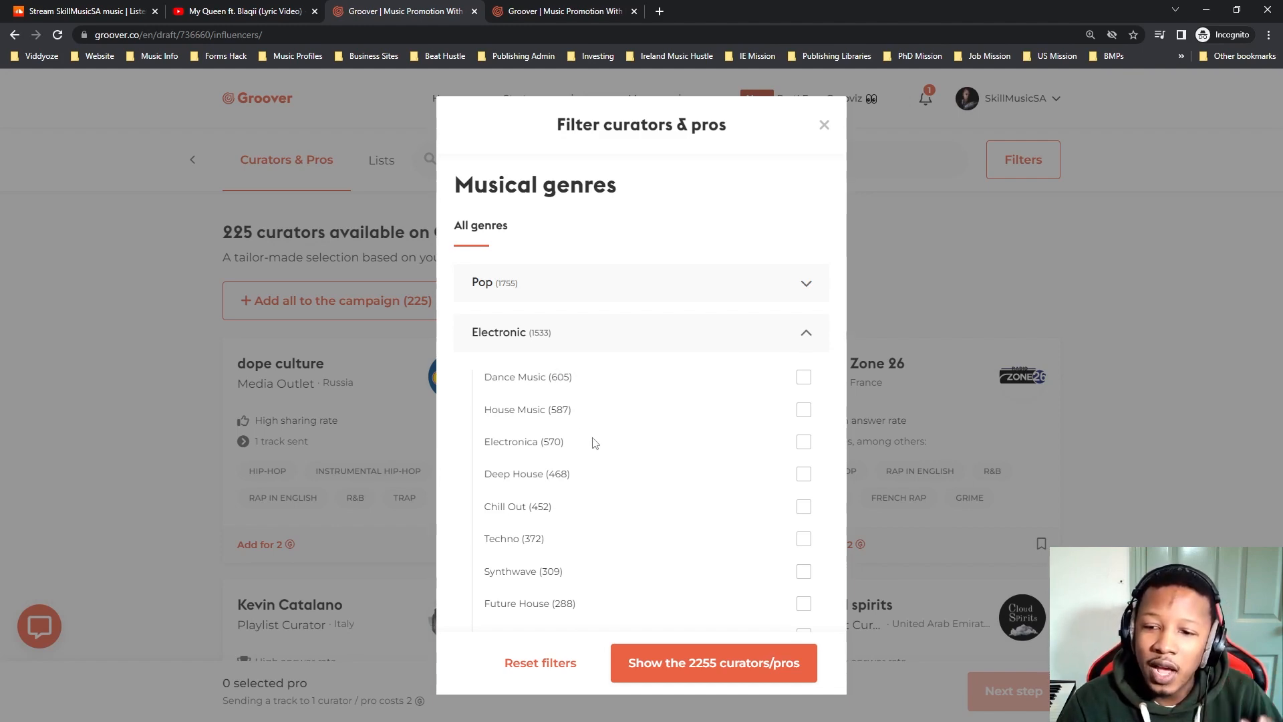
pyautogui.scroll(-3, 639, 478)
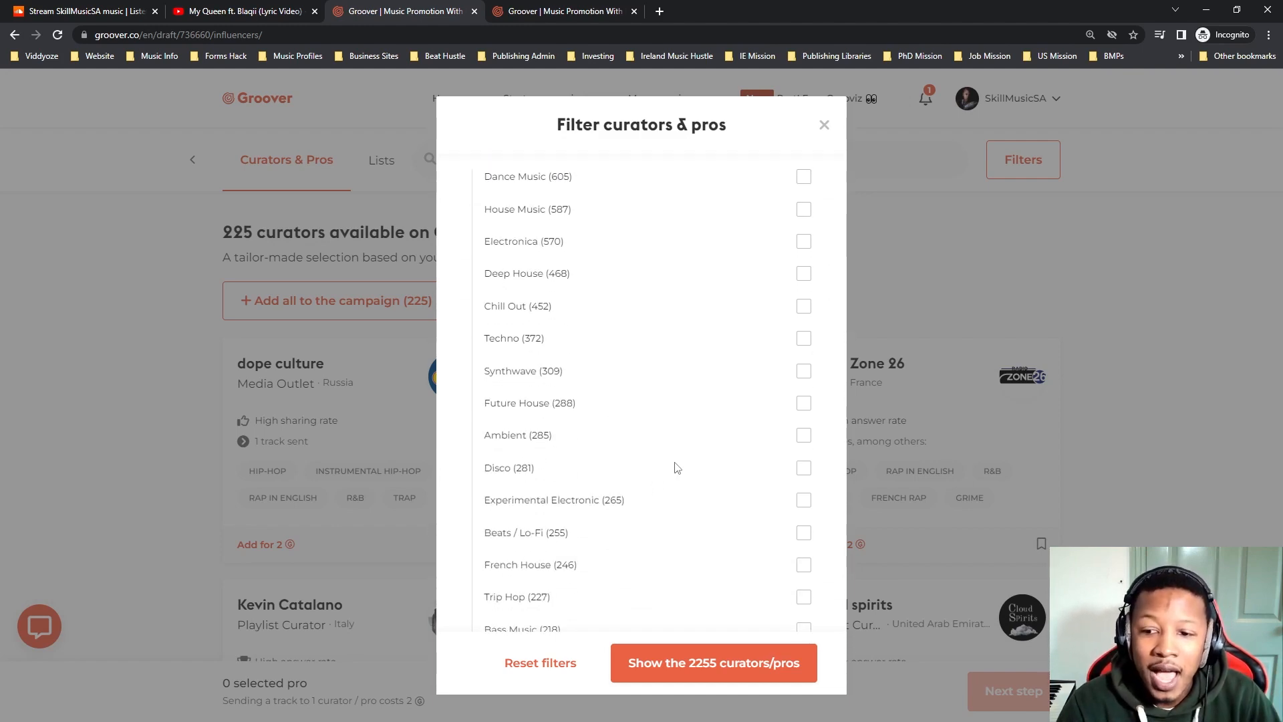
pyautogui.scroll(3, 679, 466)
pyautogui.scroll(-2, 618, 428)
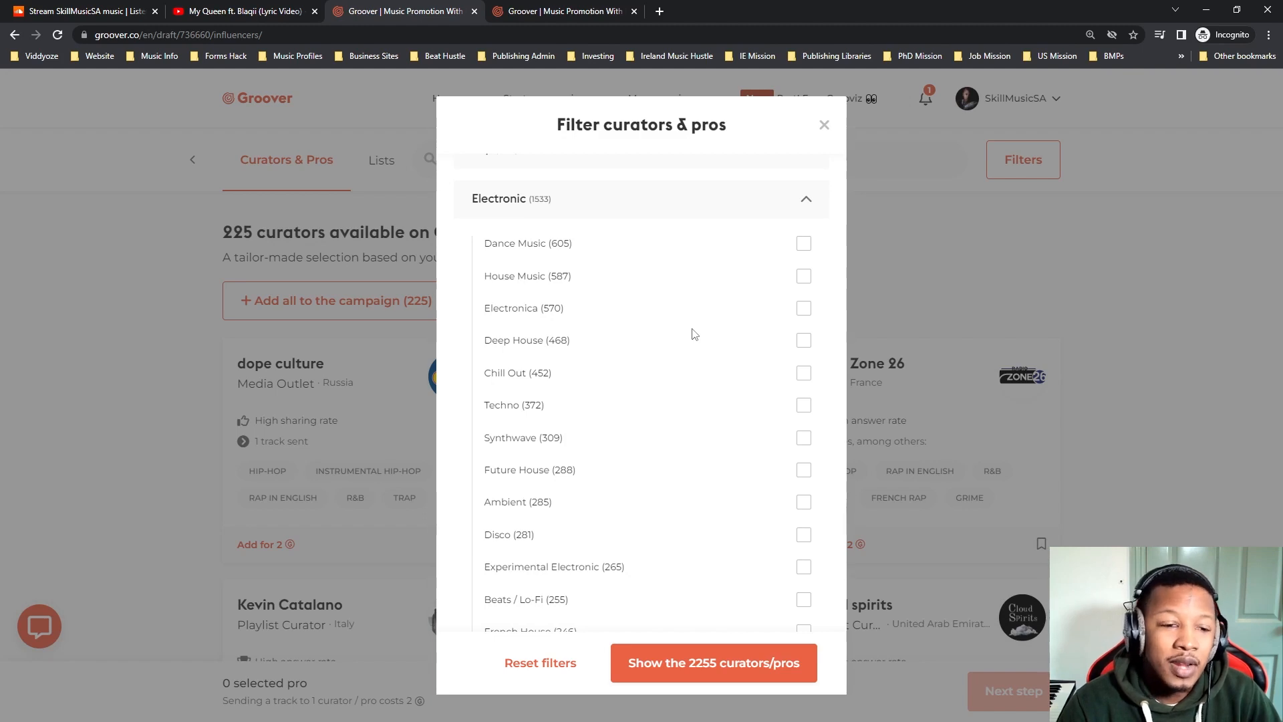
pyautogui.scroll(2, 702, 351)
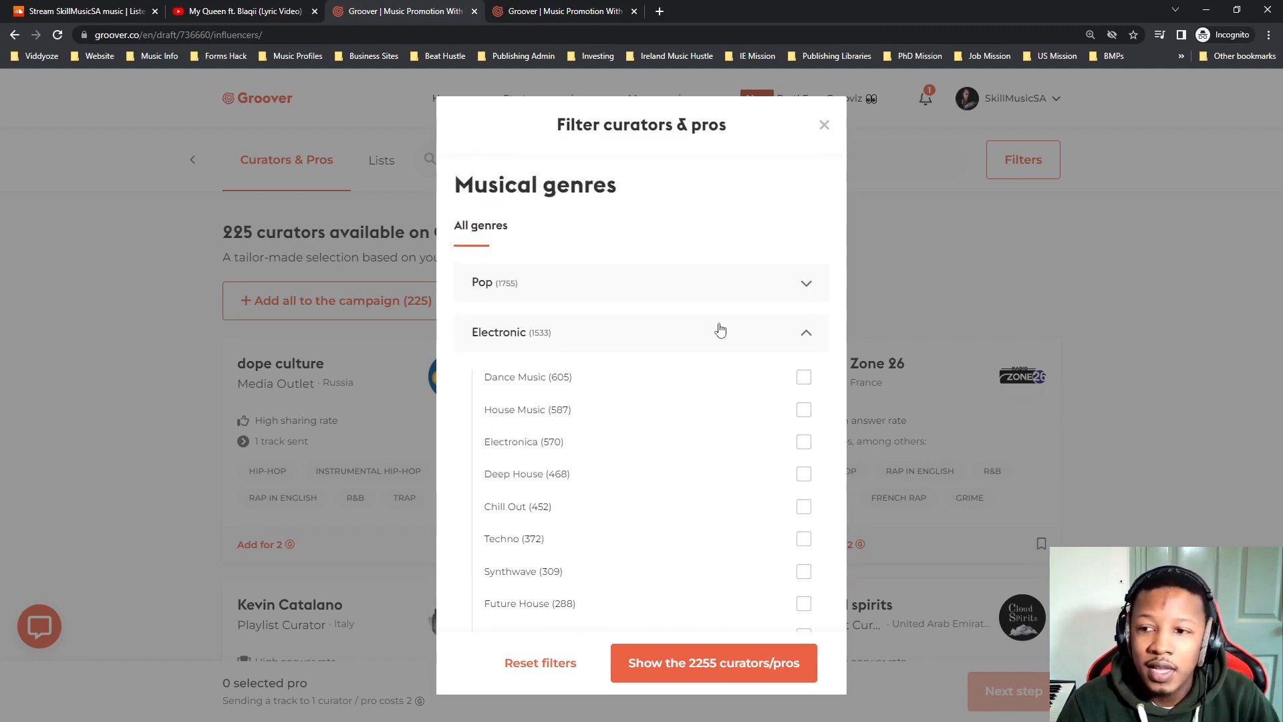
pyautogui.click(797, 339)
# Examine the Hip-Hop/Rap subgenres, the remaining musical genres and the promotion options under Curator/Pro types.
pyautogui.scroll(-2, 661, 430)
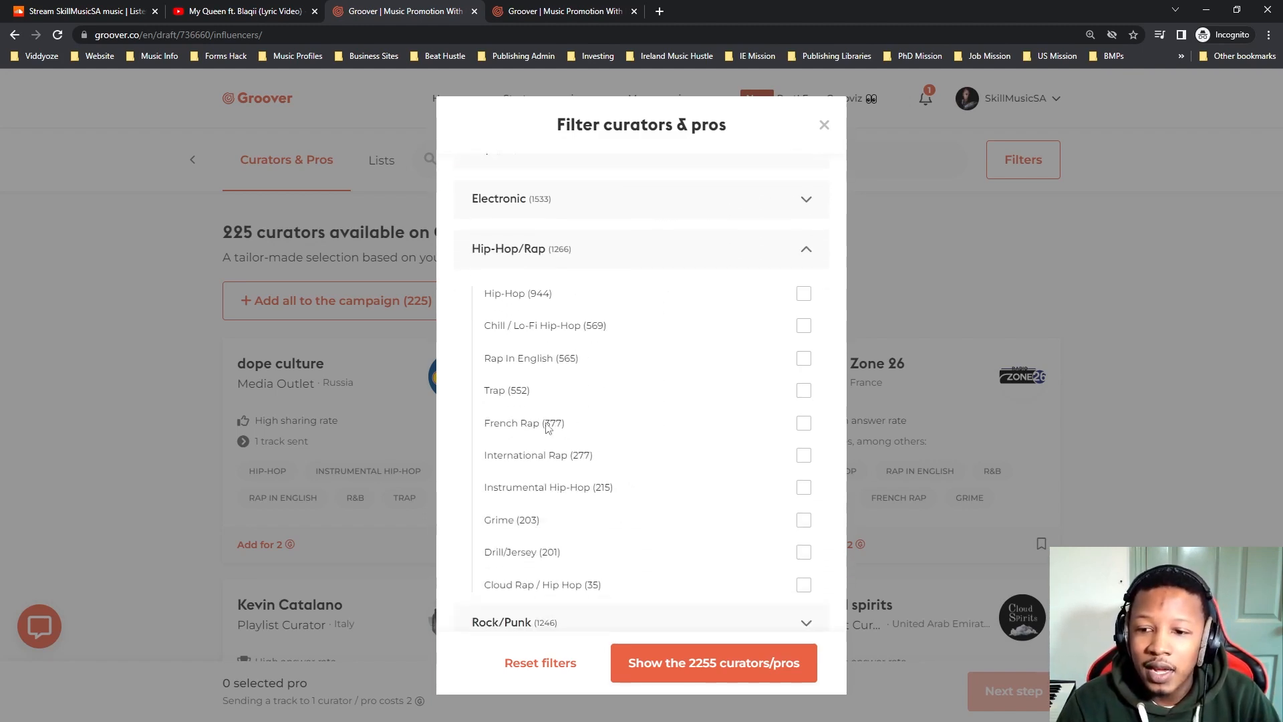
pyautogui.scroll(-11, 790, 381)
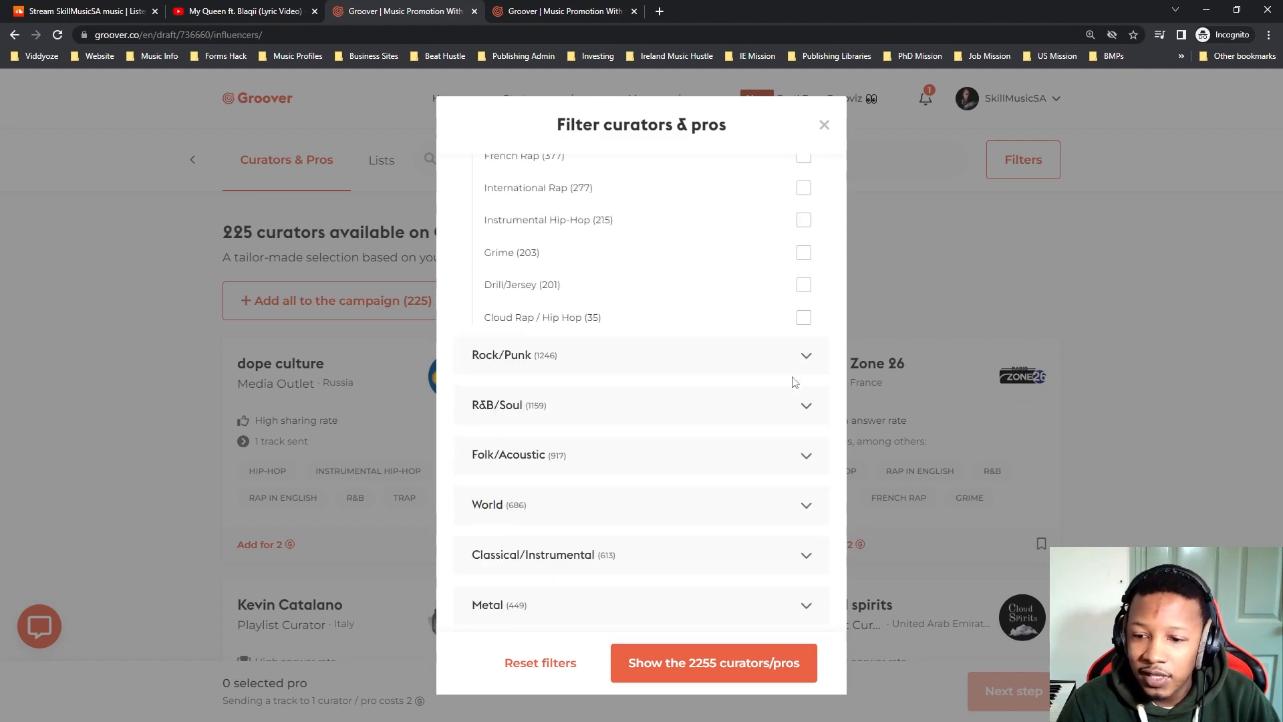
pyautogui.scroll(4, 775, 411)
pyautogui.scroll(-5, 768, 419)
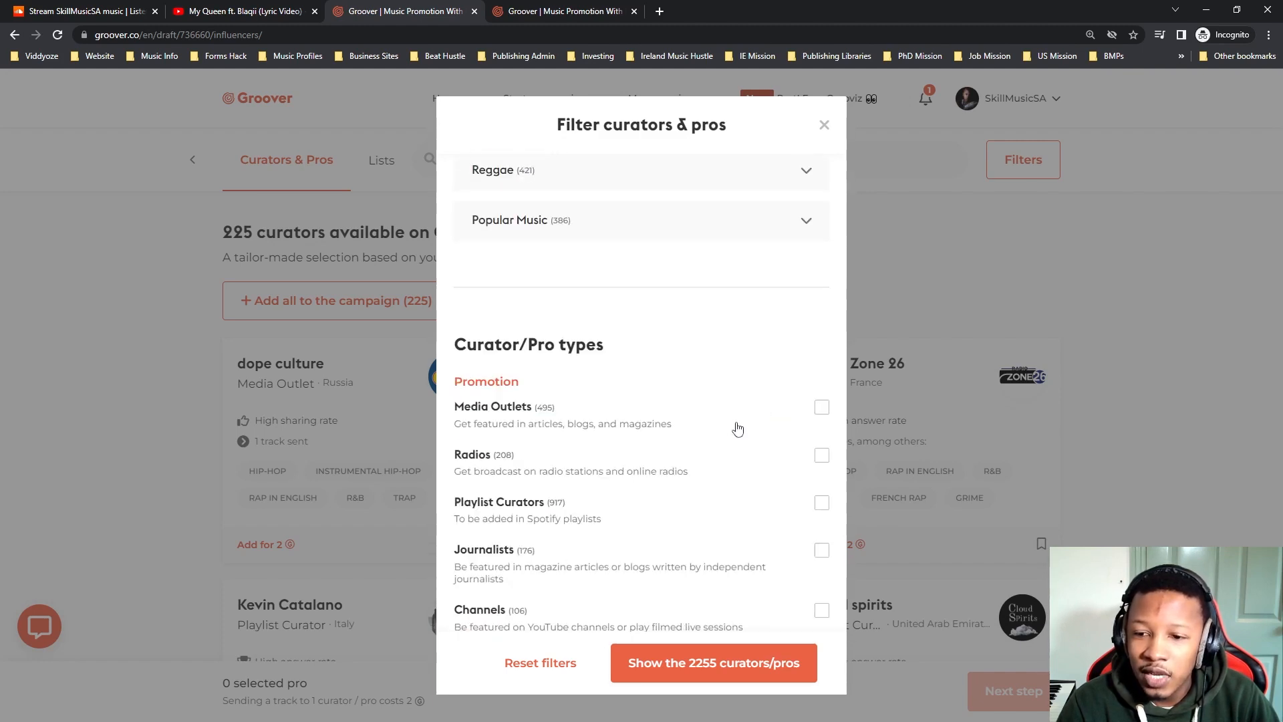
pyautogui.scroll(-2, 528, 435)
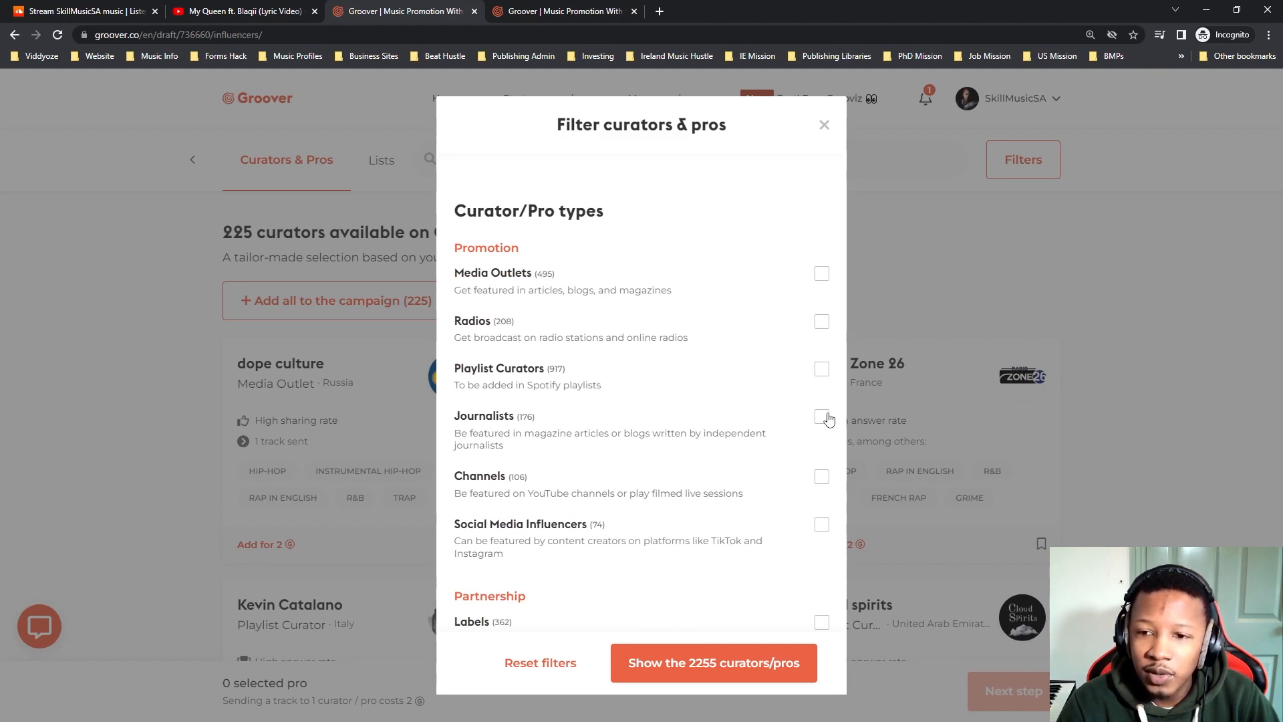
# Try the Radios curator type as a filter.
pyautogui.click(822, 324)
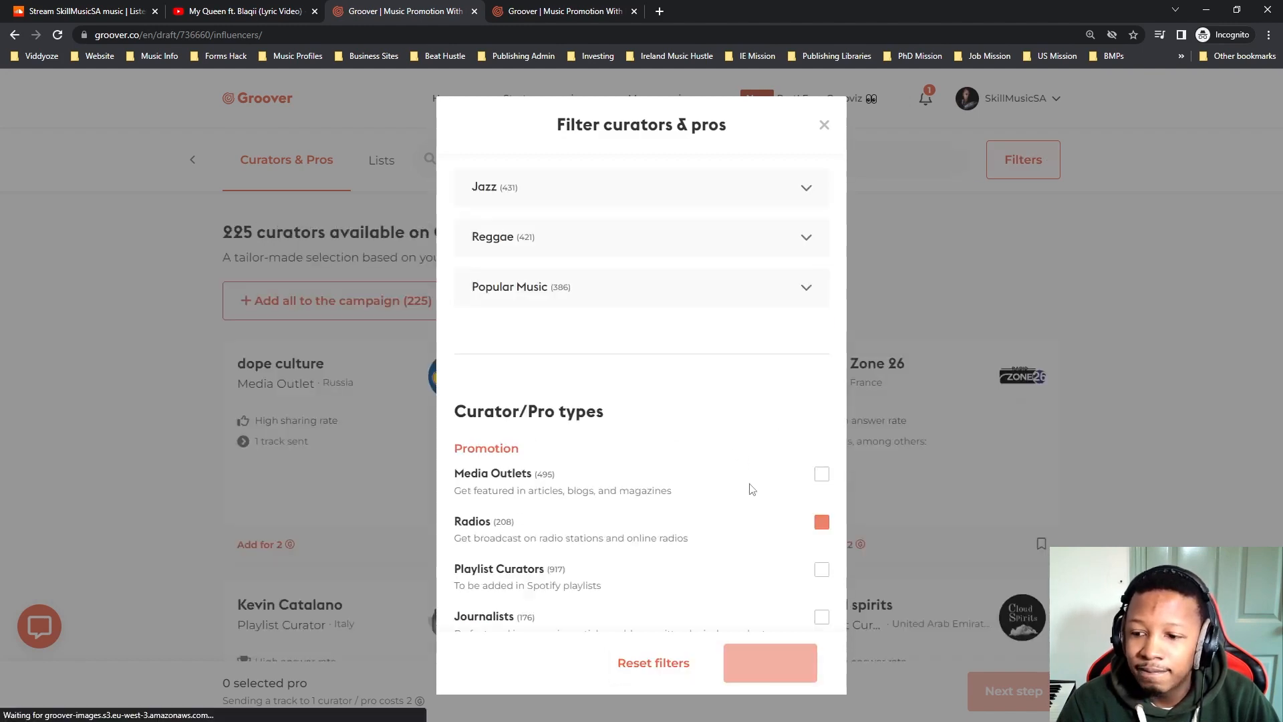
pyautogui.scroll(2, 675, 419)
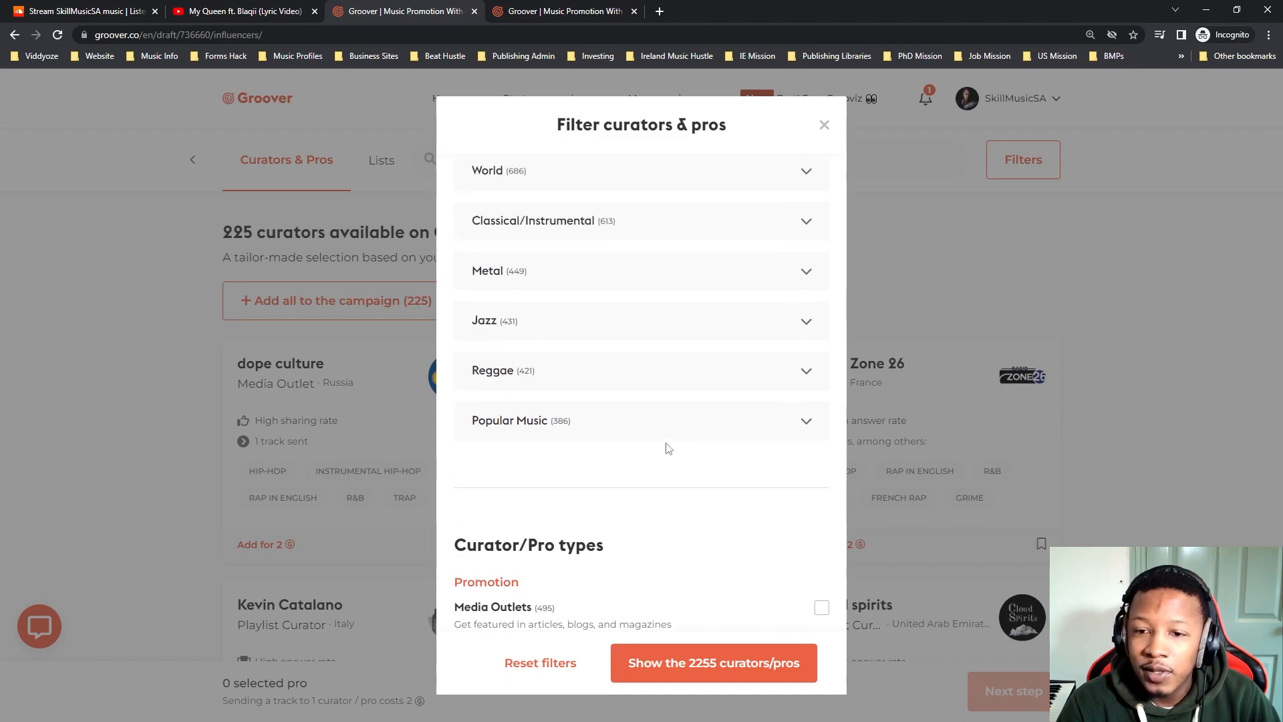
pyautogui.scroll(-7, 670, 453)
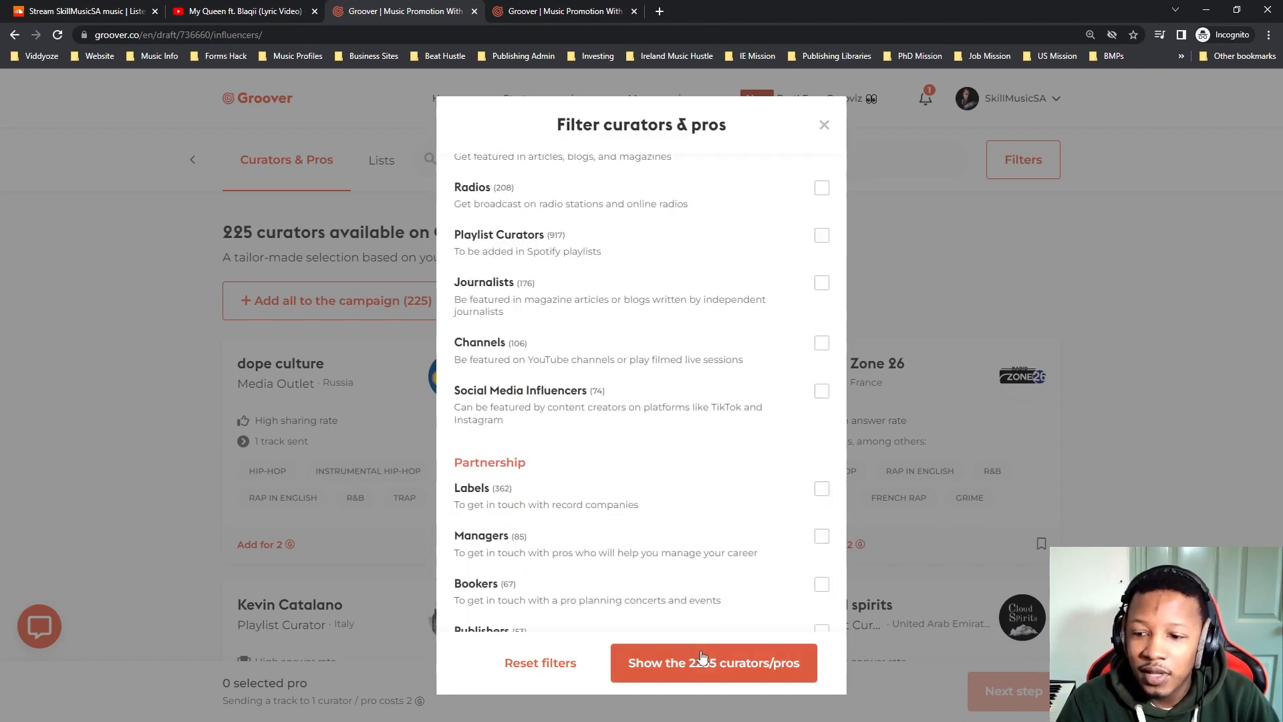
# Filter the curators by the Playlist Curators type and show the matching results.
pyautogui.scroll(2, 675, 485)
pyautogui.scroll(2, 675, 485)
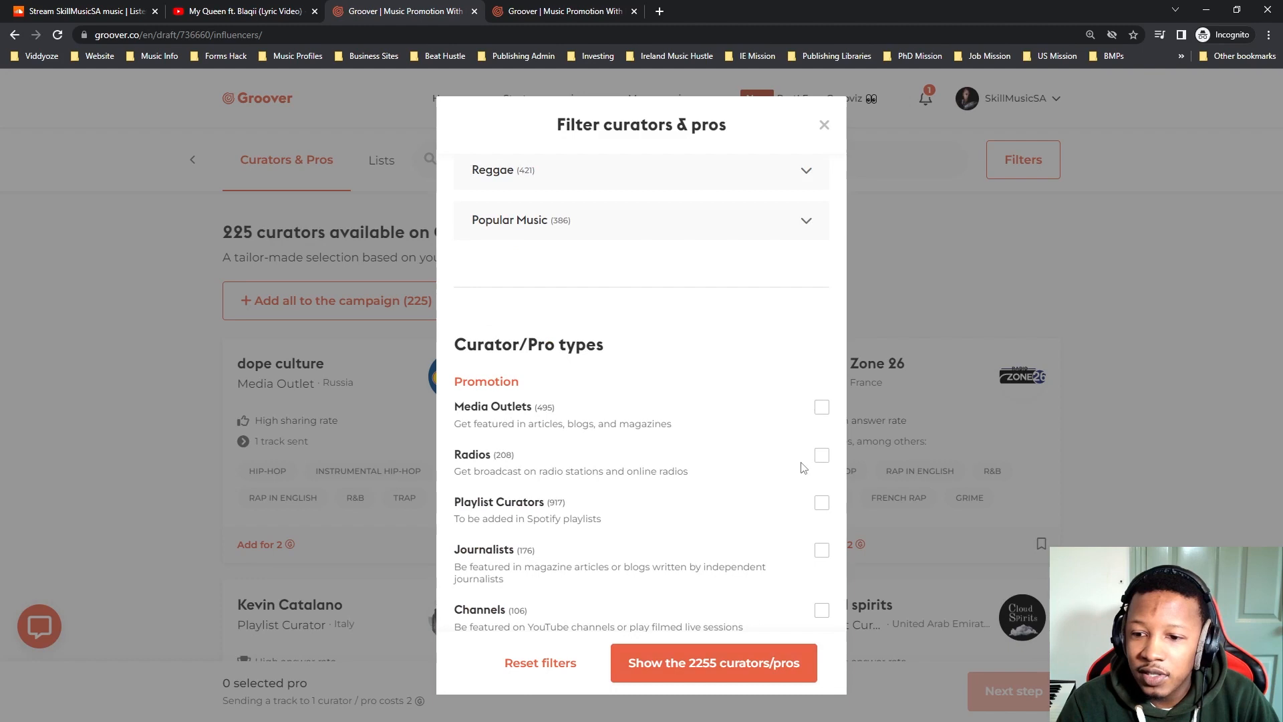
pyautogui.scroll(-1, 739, 509)
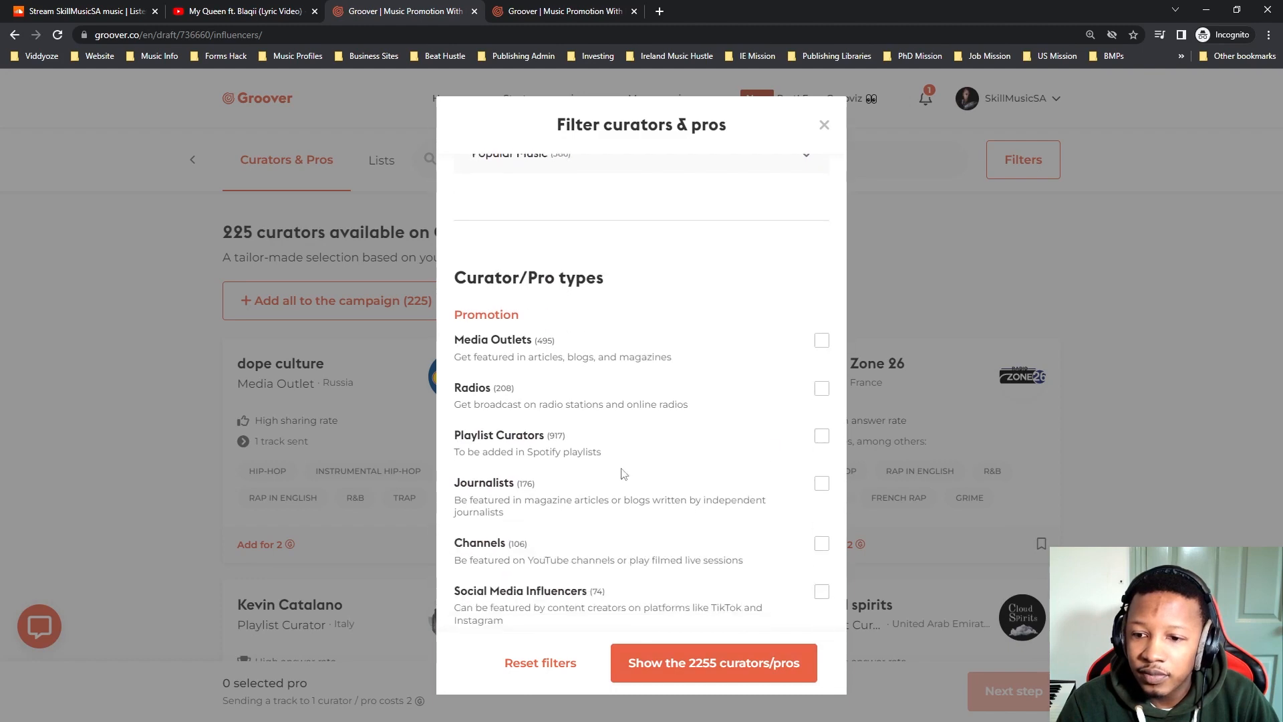
pyautogui.click(822, 438)
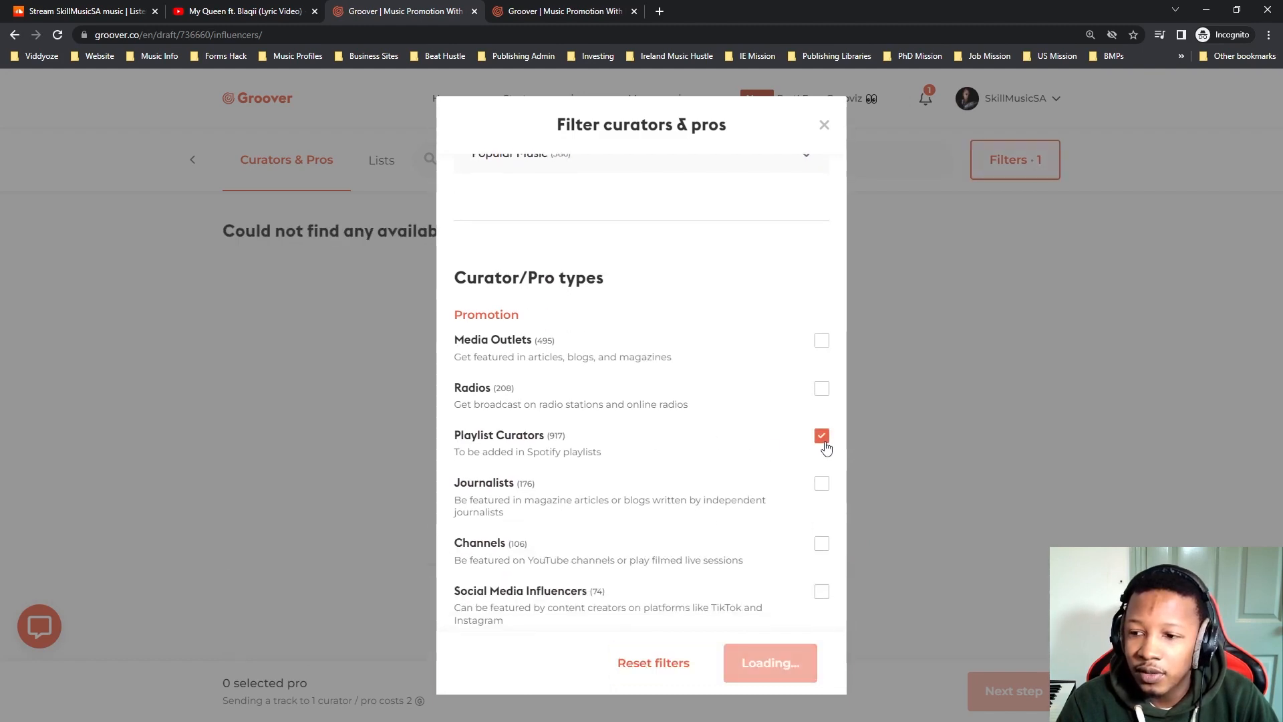
pyautogui.click(753, 677)
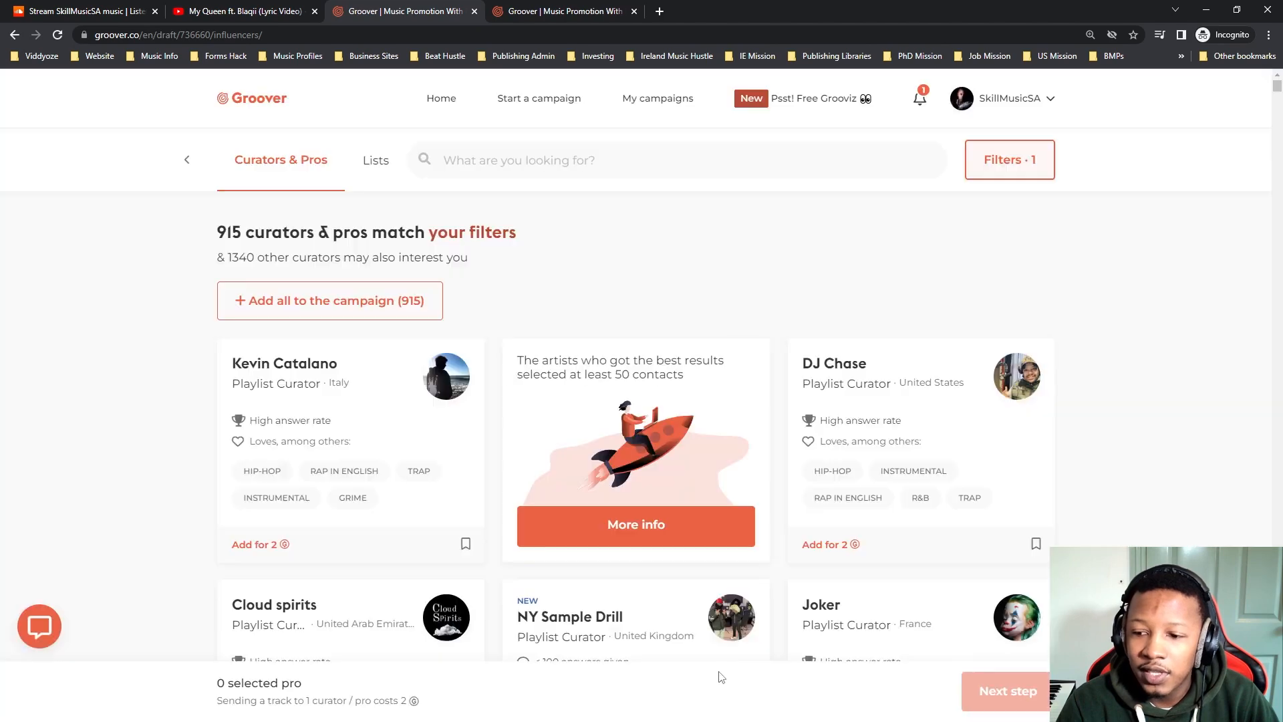
# Browse the filtered playlist curators, checking each one's country, answer rate, Spotify certification and genres.
pyautogui.scroll(-3, 421, 471)
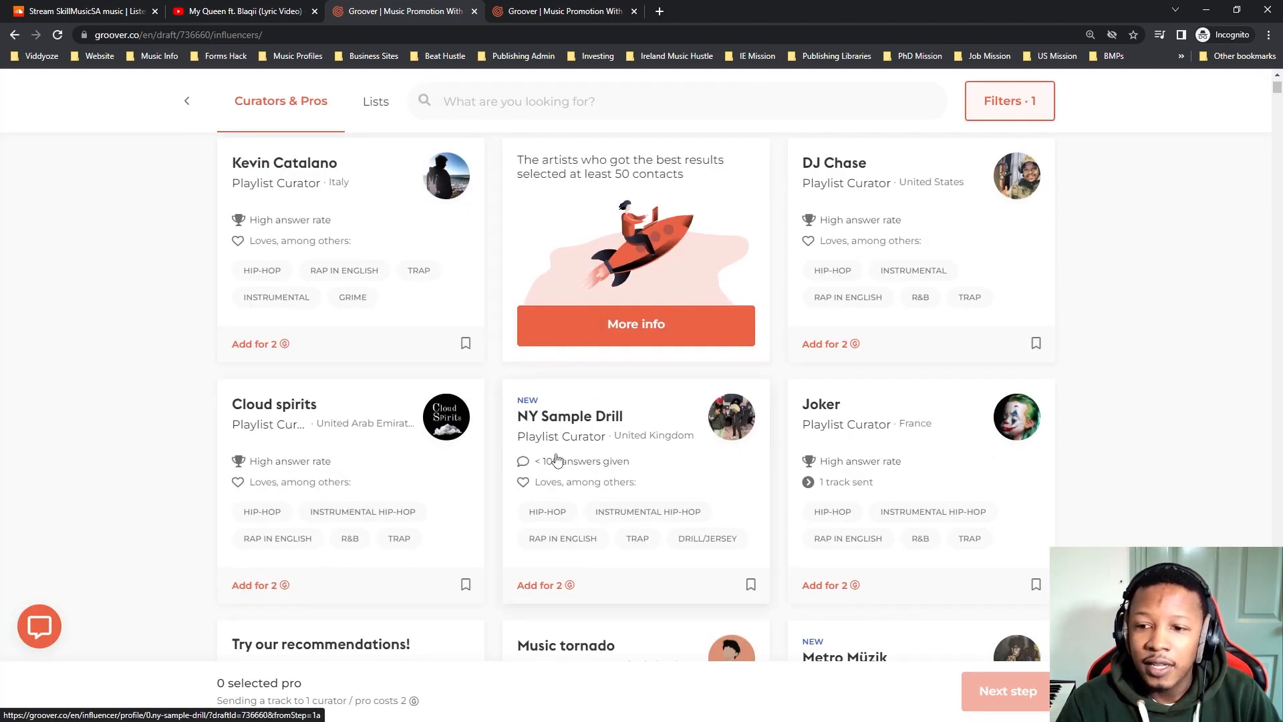
pyautogui.scroll(-3, 587, 506)
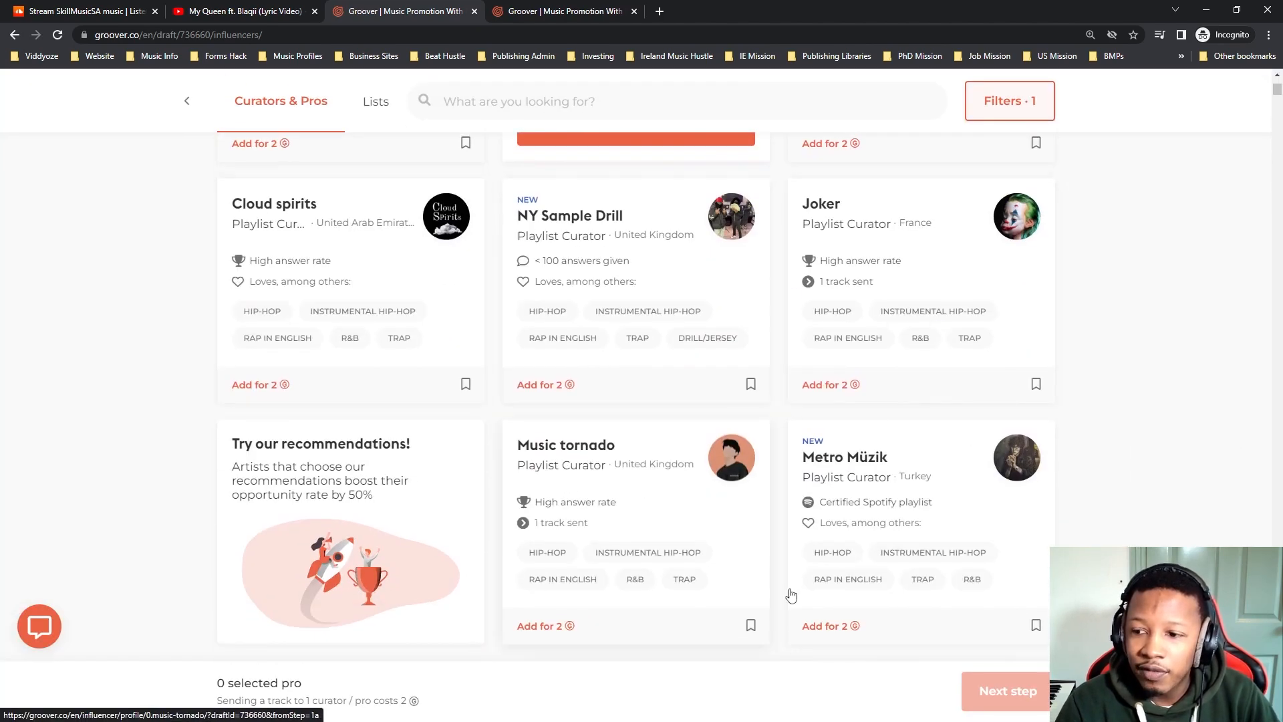
pyautogui.scroll(-2, 828, 481)
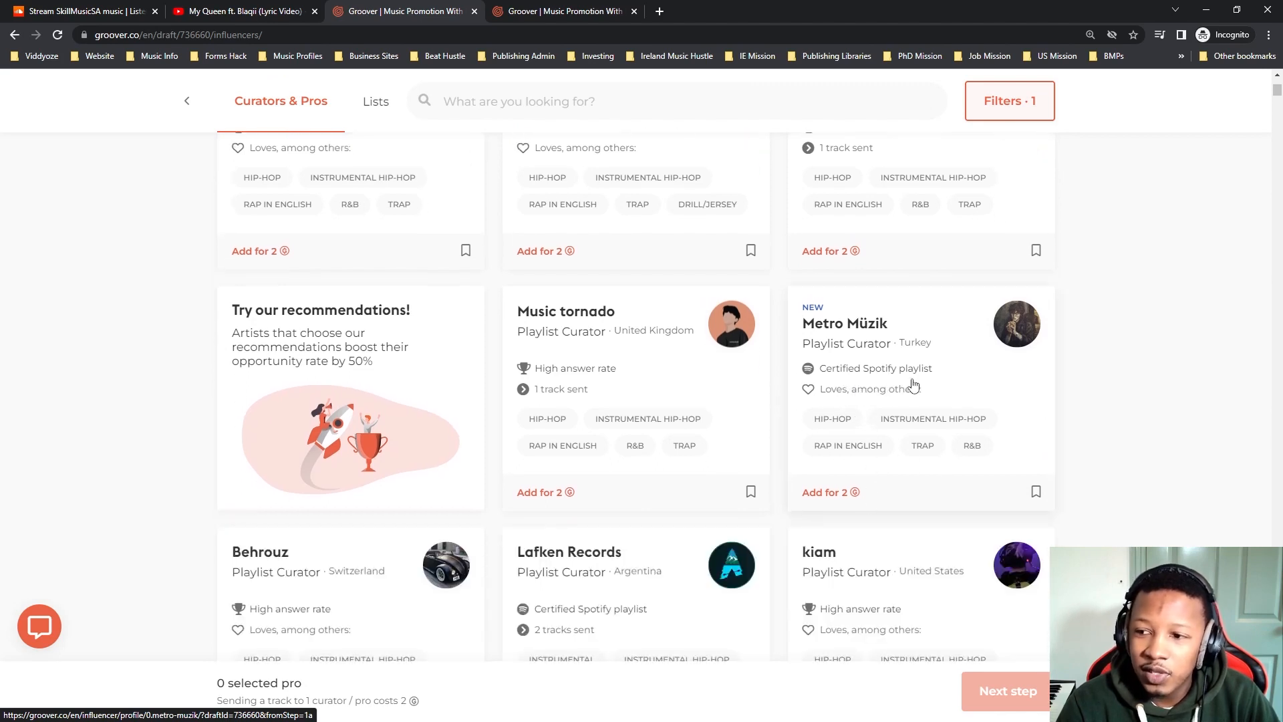
pyautogui.scroll(-2, 802, 435)
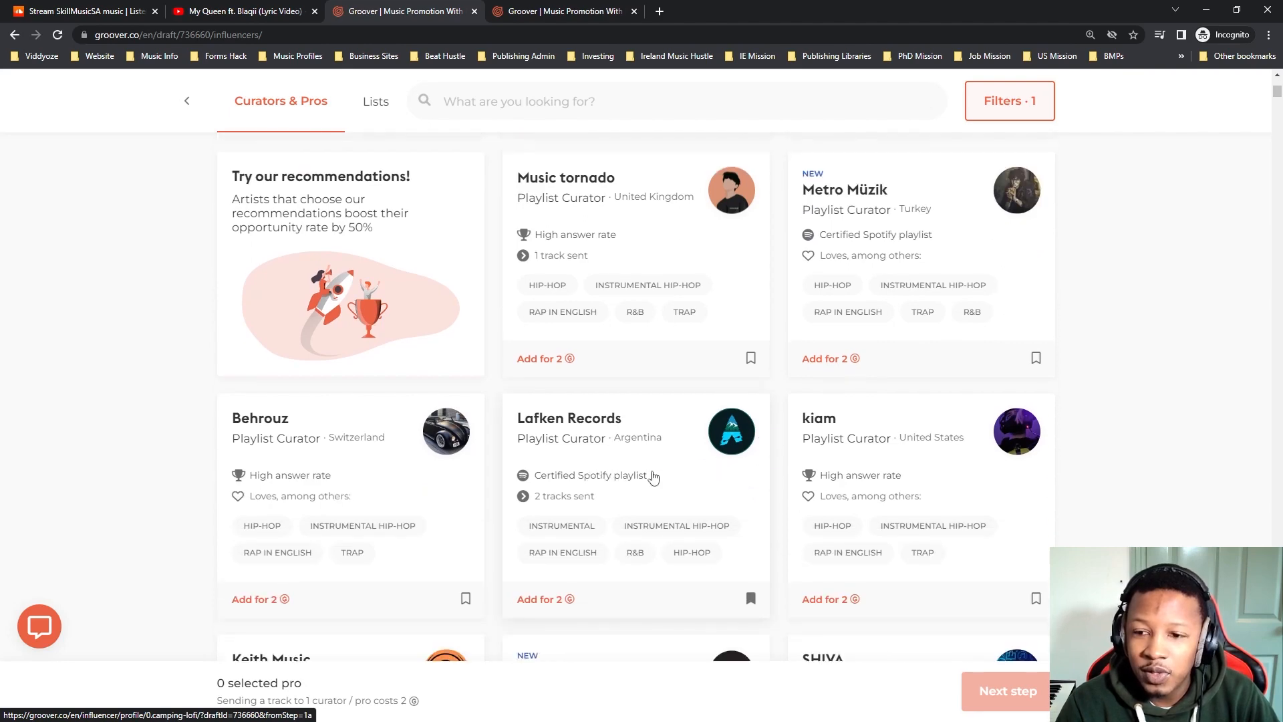
pyautogui.scroll(-7, 387, 479)
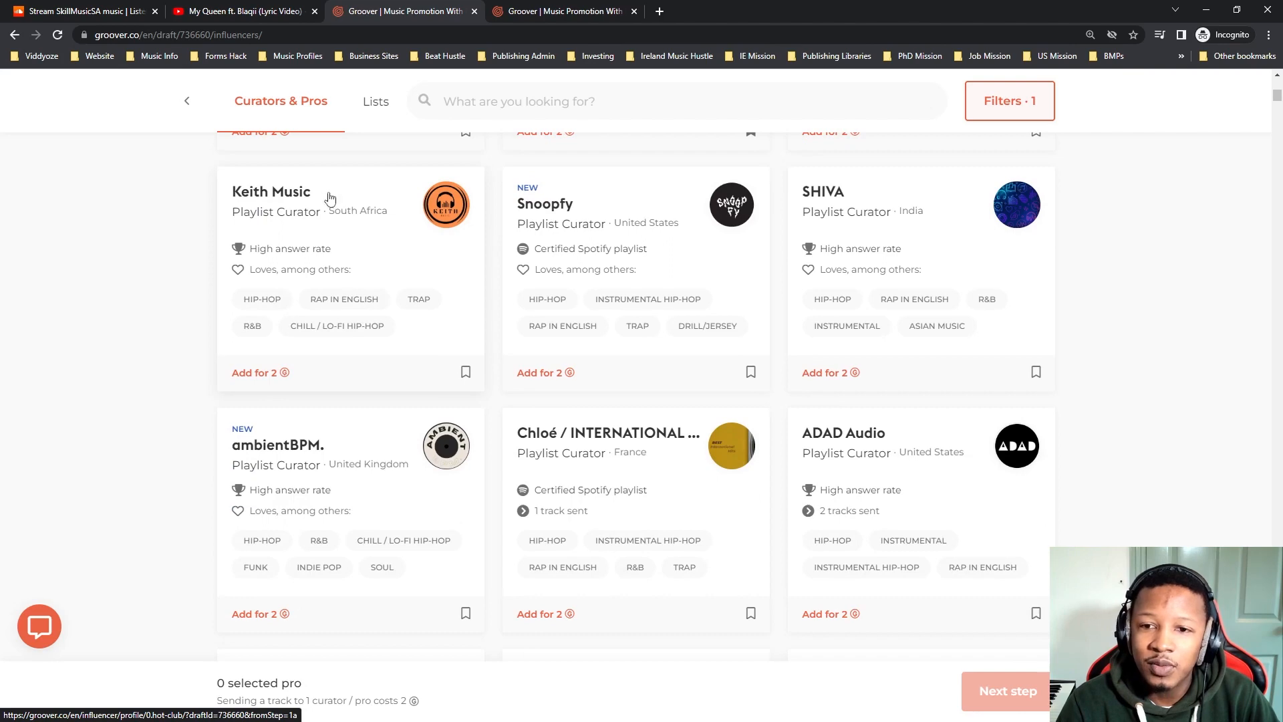
# Add the playlist curators Music tornado, Metro Müzik and Joker to the campaign selection.
pyautogui.scroll(3, 478, 512)
pyautogui.scroll(7, 478, 512)
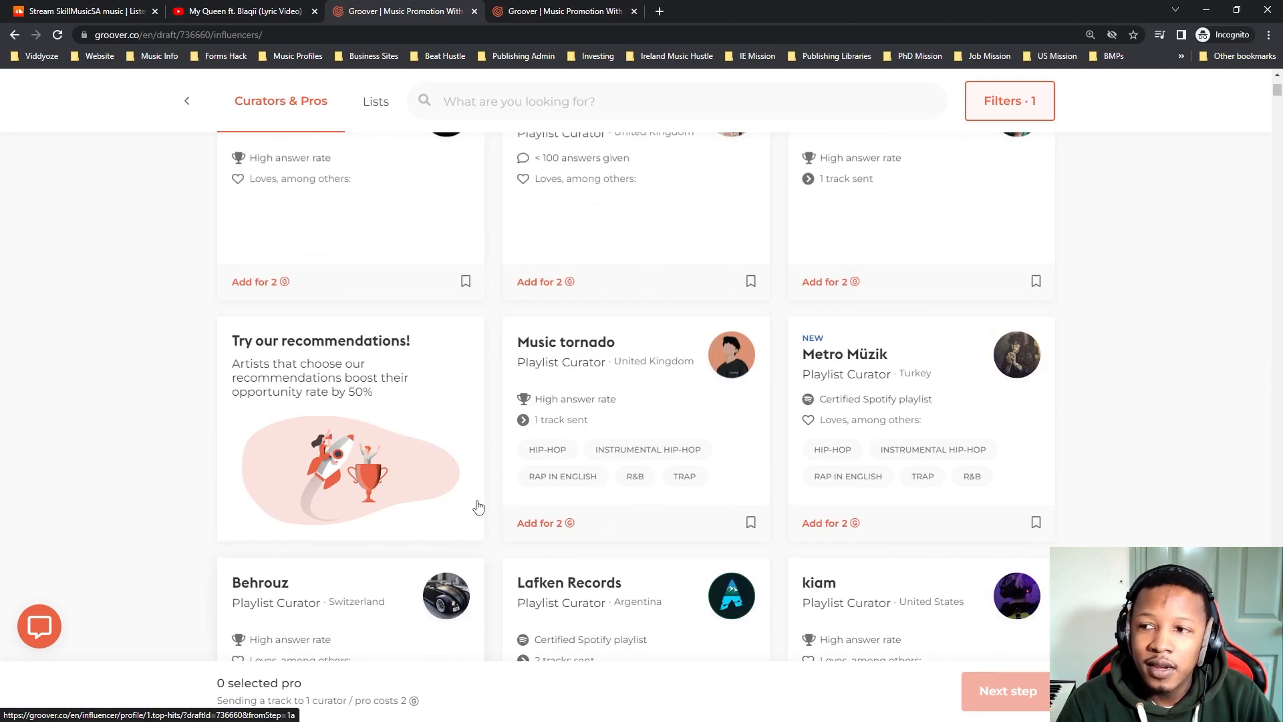
pyautogui.click(553, 567)
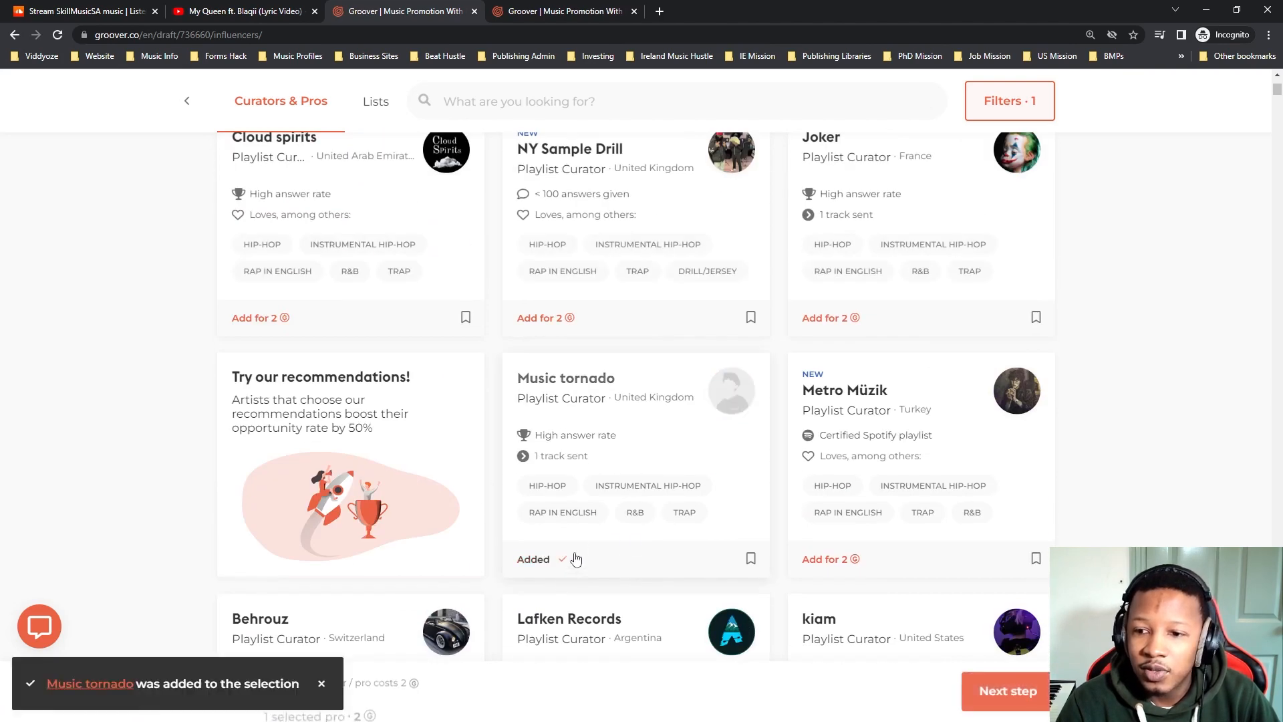
pyautogui.click(830, 562)
pyautogui.click(815, 332)
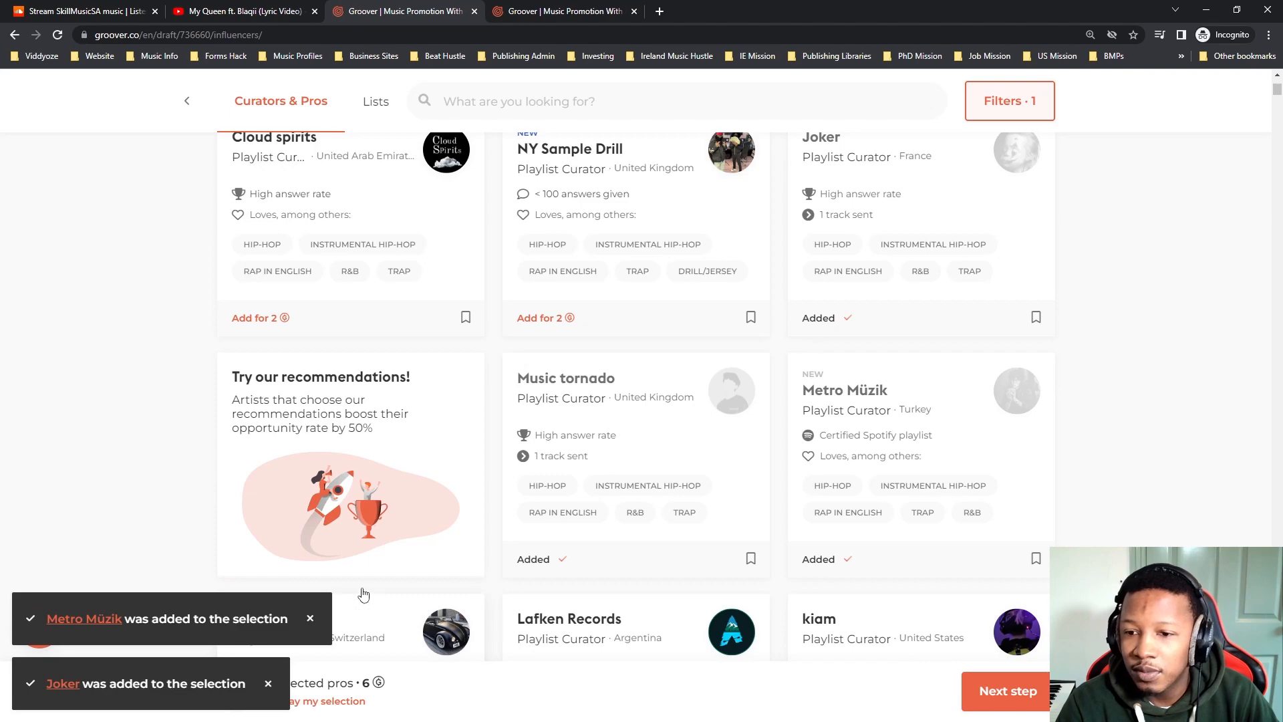
# Check Music tornado's profile, return to the curator list and continue to the messages step with the selected curators.
pyautogui.click(594, 389)
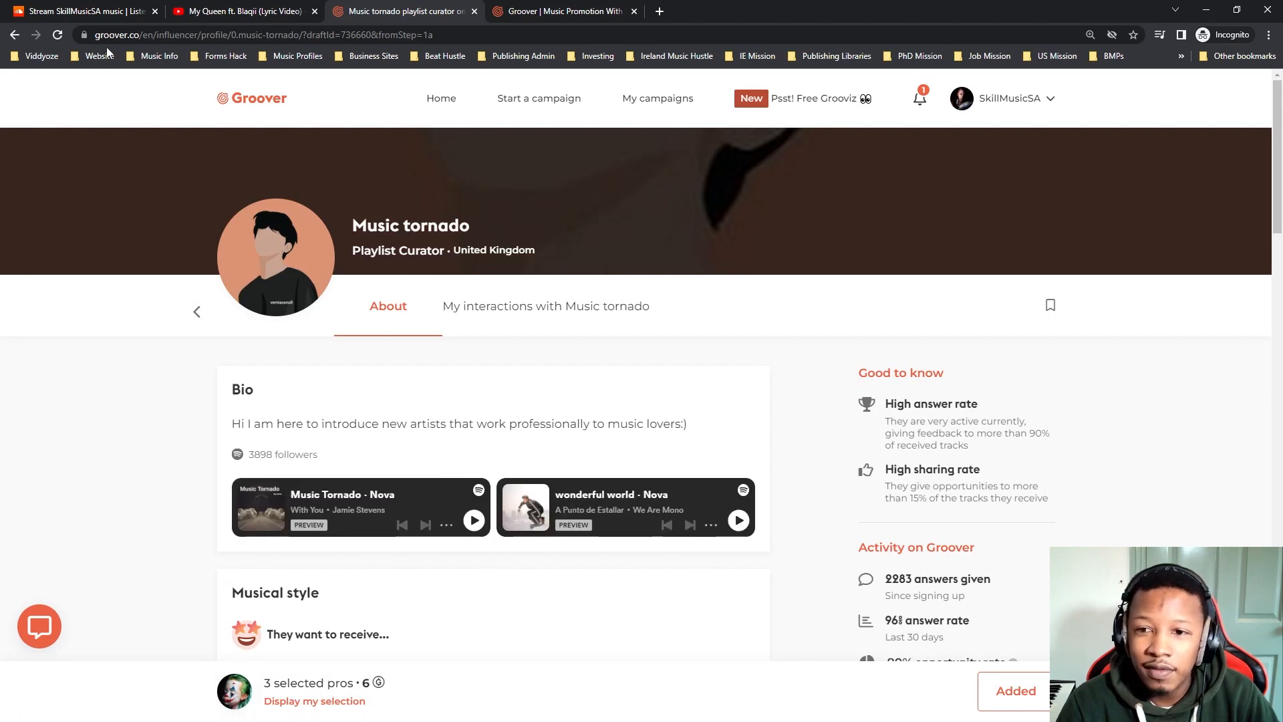
pyautogui.click(15, 35)
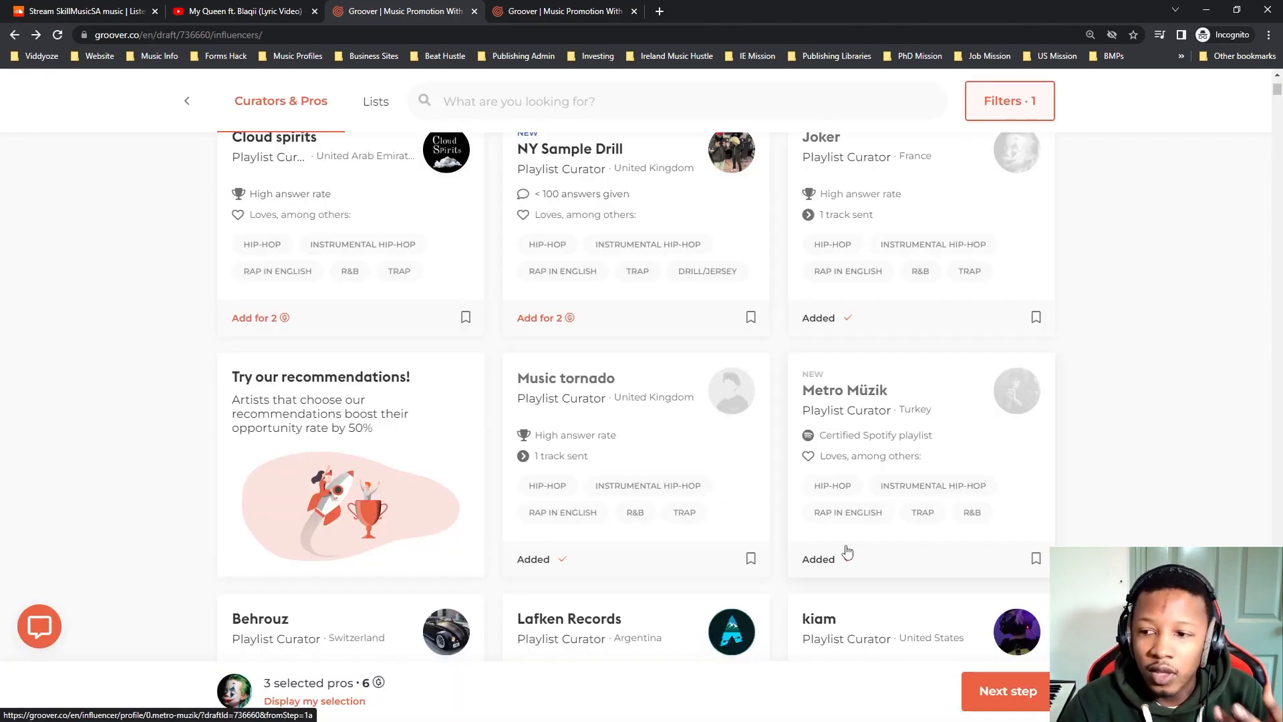
pyautogui.scroll(-2, 847, 552)
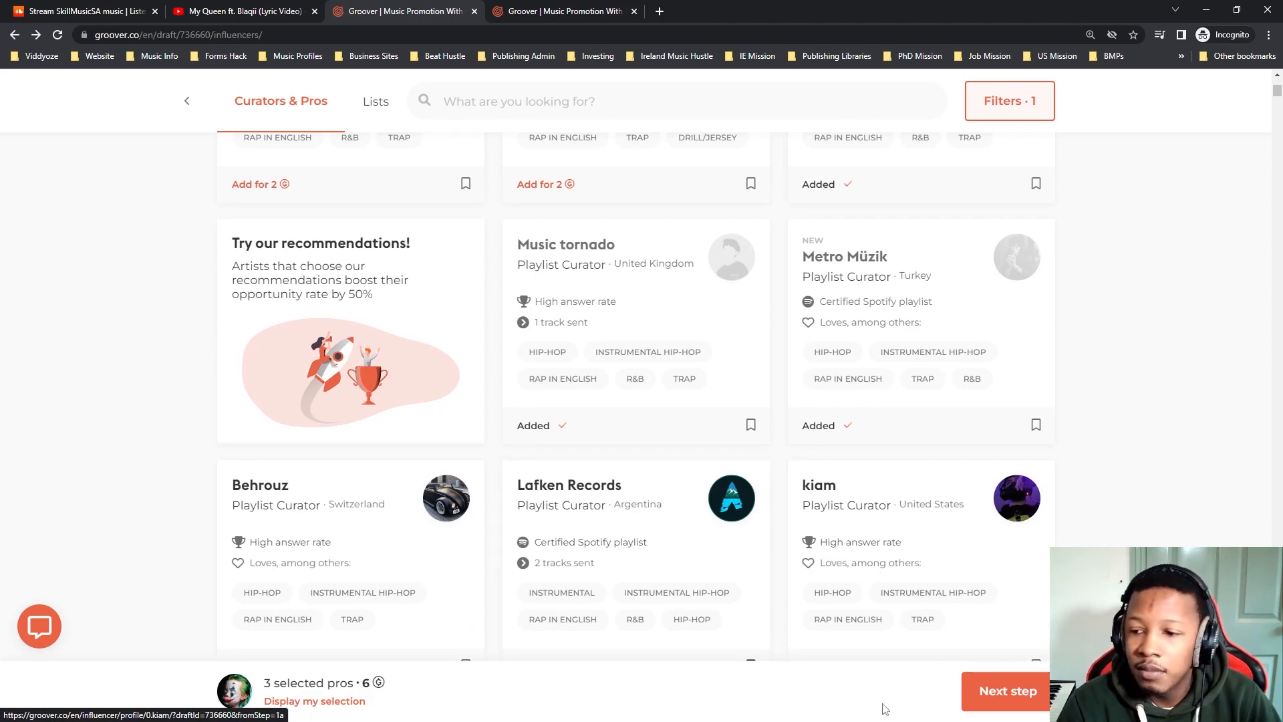
pyautogui.scroll(-3, 435, 508)
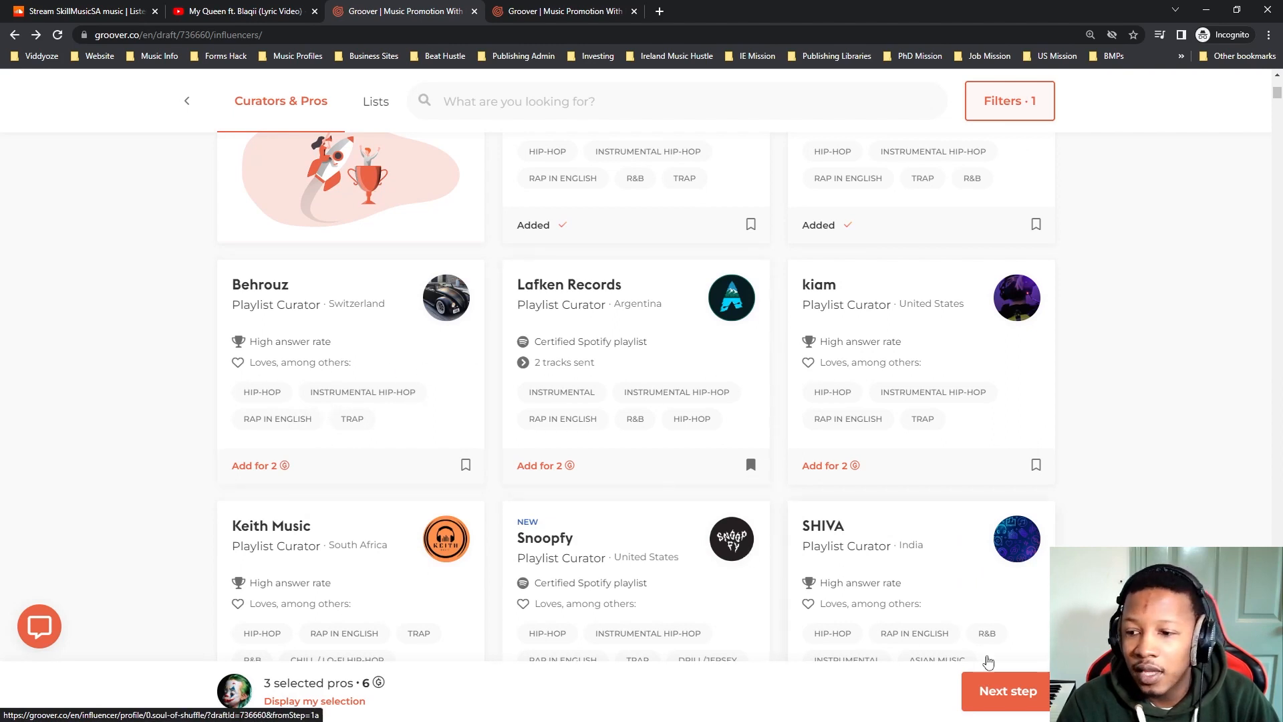
pyautogui.click(1017, 704)
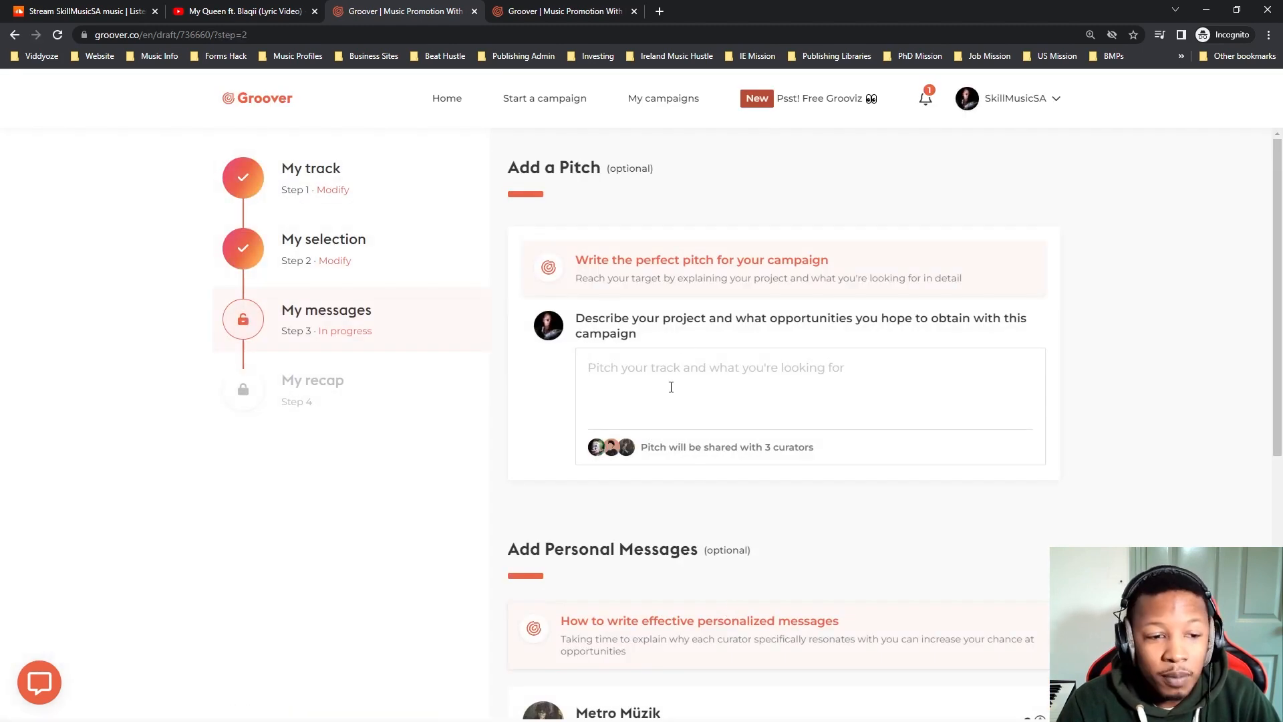
# Begin the campaign pitch with the greeting "Hi there," followed by a line break.
pyautogui.write('Hi there')
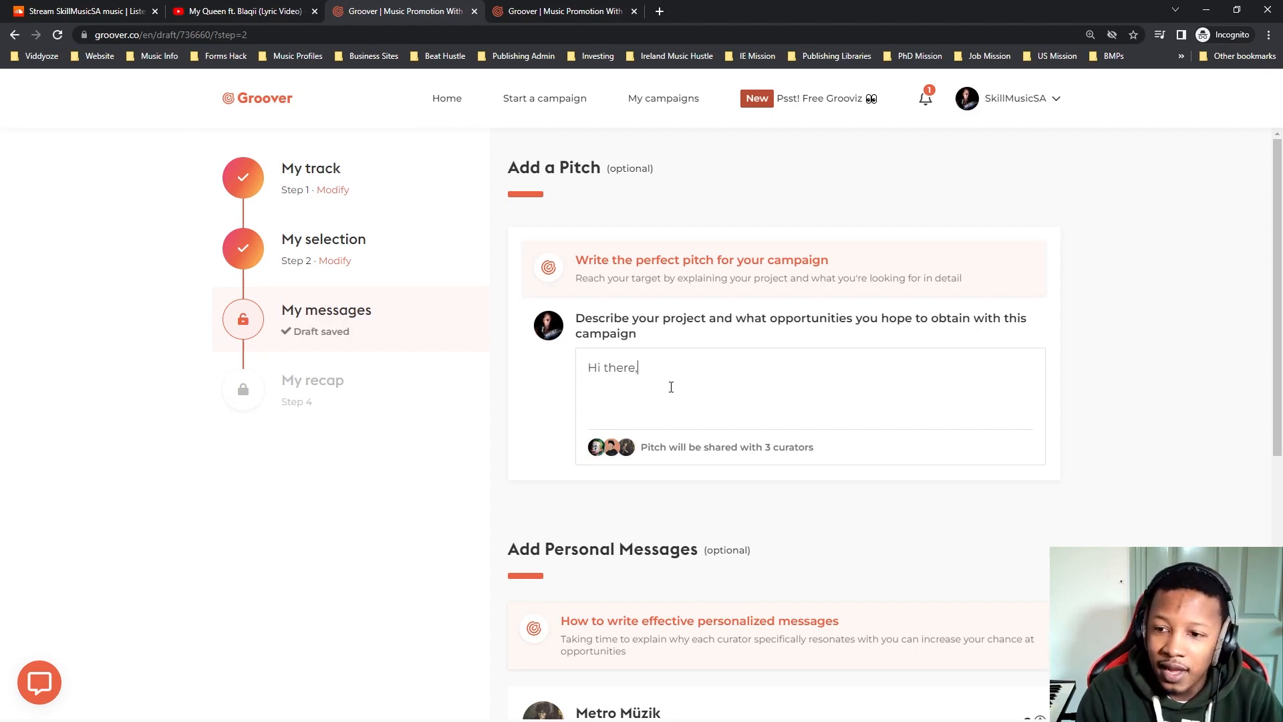
pyautogui.write(',')
pyautogui.press('Return')
pyautogui.write('This song is simiar to')
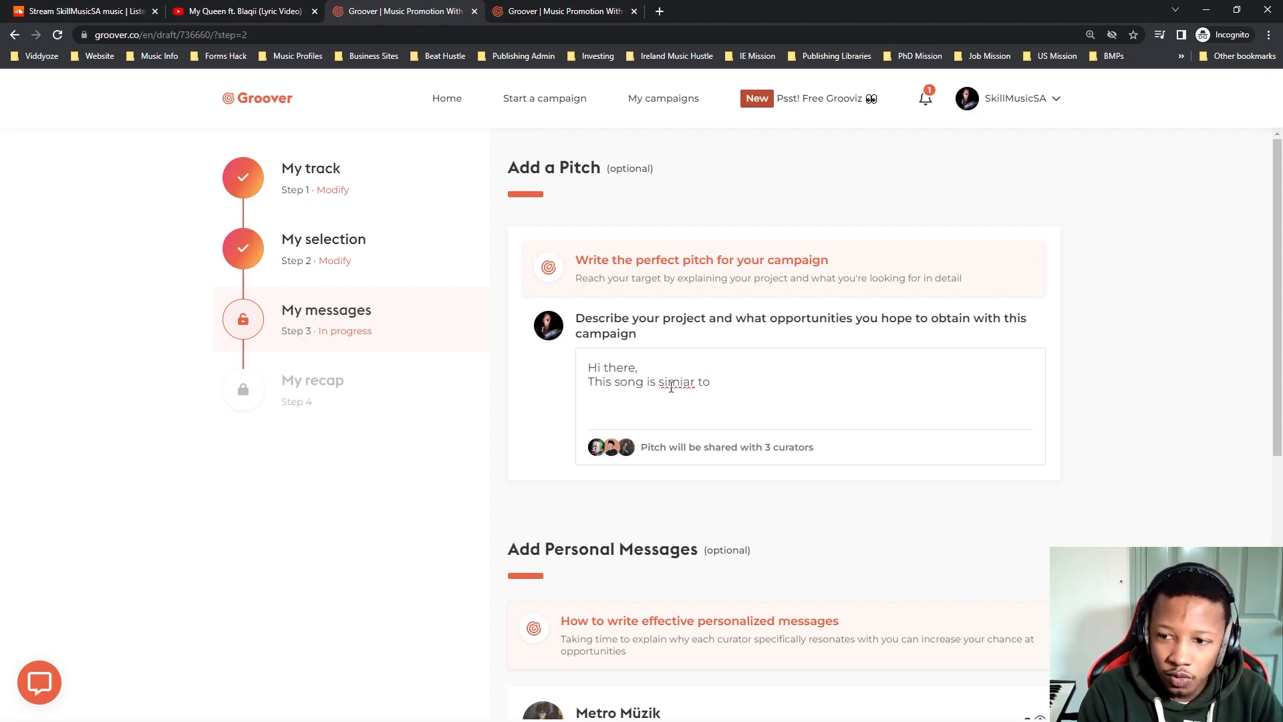
pyautogui.press('BackSpace')
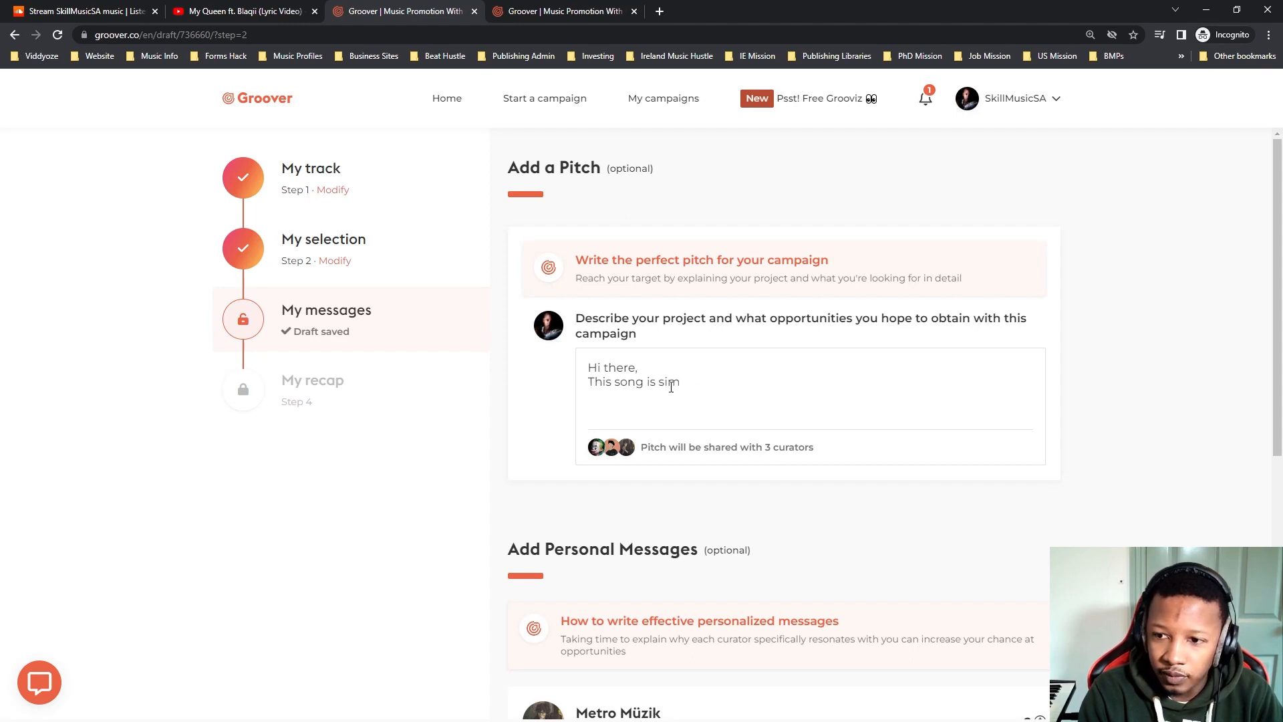
pyautogui.write('lar to Lo')
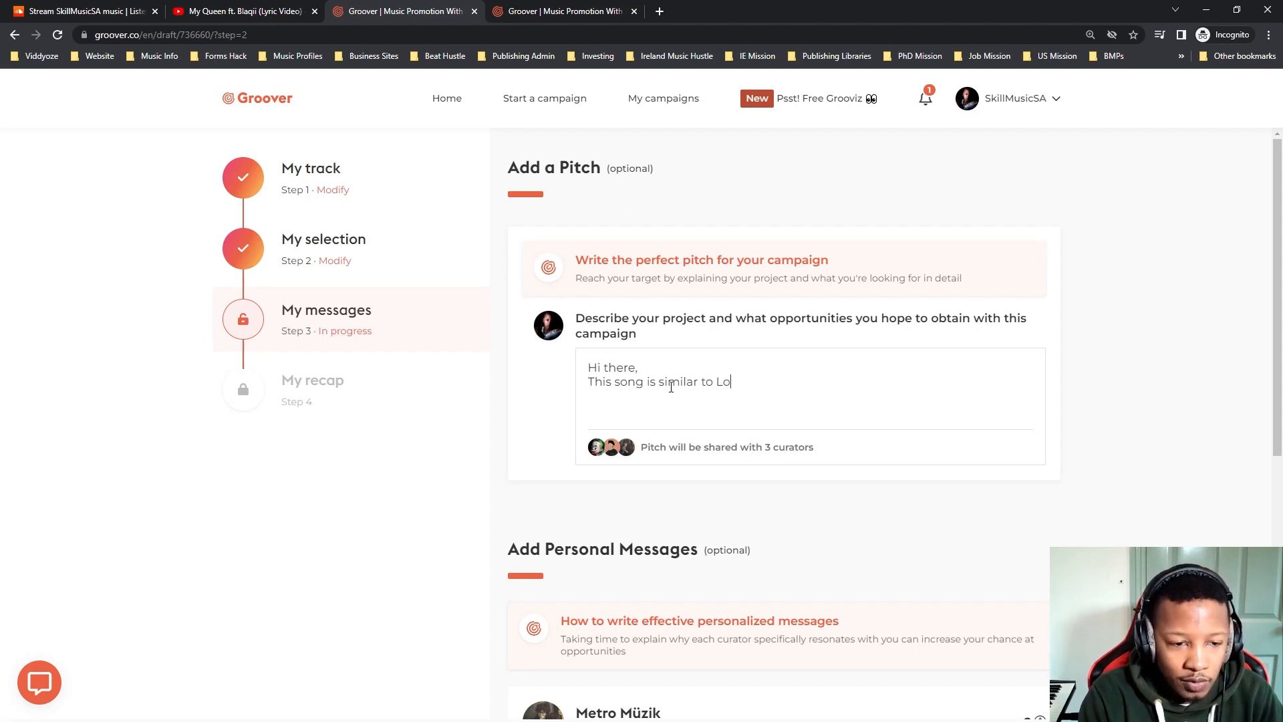
pyautogui.write('friend')
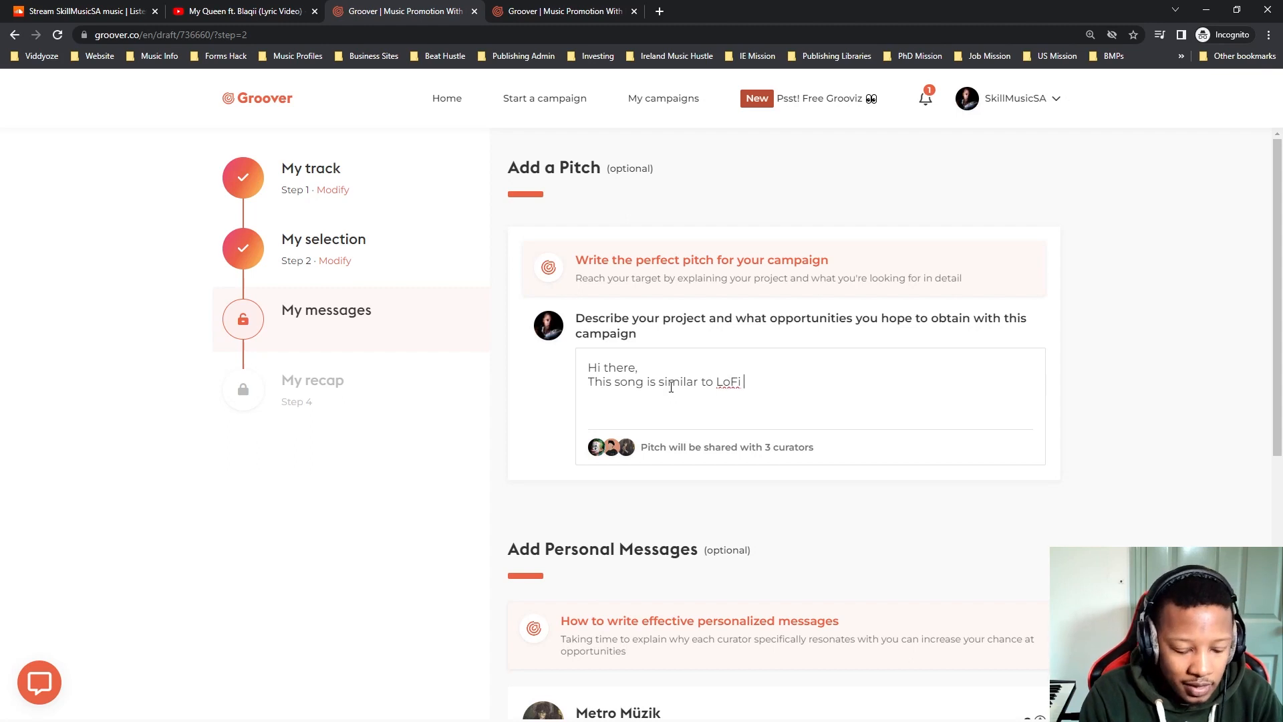
pyautogui.write('ly')
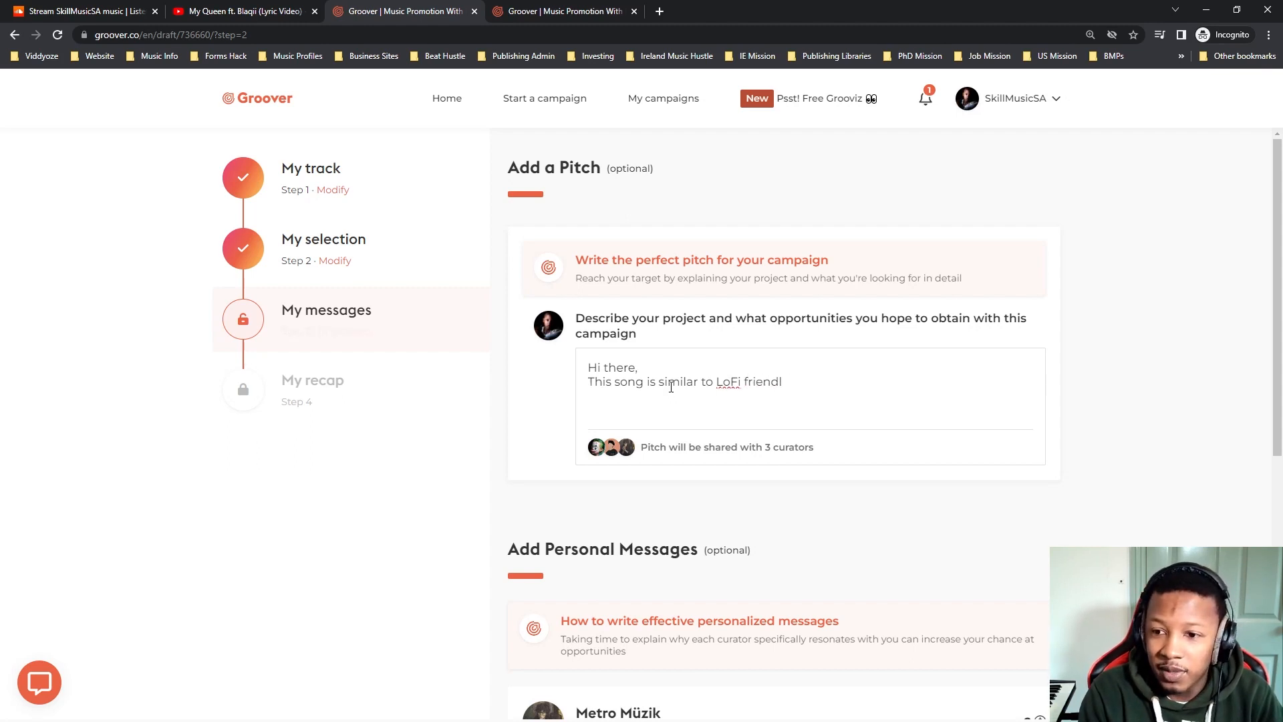
pyautogui.press('BackSpace')
pyautogui.press('BackSpace')
pyautogui.press('BackSpace')
pyautogui.press('BackSpace')
pyautogui.press('BackSpace')
pyautogui.press('BackSpace')
pyautogui.press('BackSpace')
pyautogui.press('BackSpace')
pyautogui.press('BackSpace')
pyautogui.press('BackSpace')
pyautogui.press('BackSpace')
pyautogui.press('BackSpace')
pyautogui.press('BackSpace')
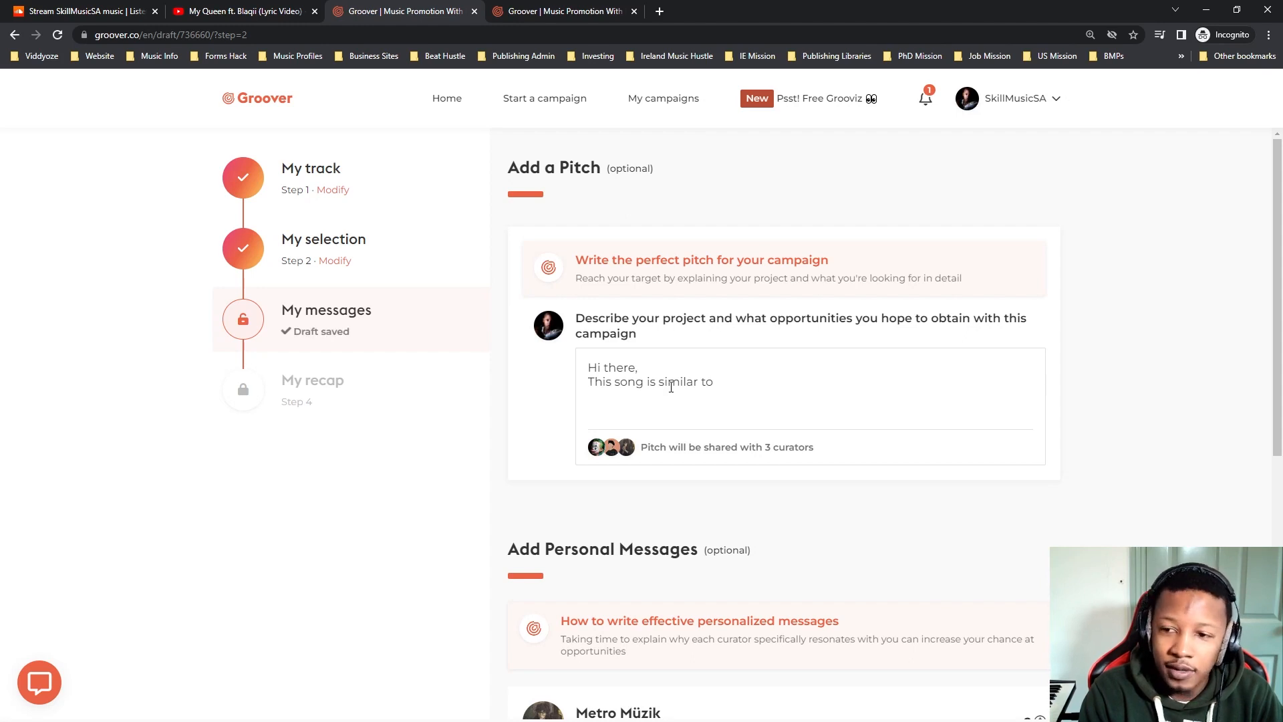
pyautogui.press('BackSpace')
pyautogui.press('BackSpace')
pyautogui.press('BackSpace')
pyautogui.press('BackSpace')
pyautogui.press('BackSpace')
pyautogui.press('BackSpace')
pyautogui.press('BackSpace')
pyautogui.press('BackSpace')
pyautogui.press('BackSpace')
pyautogui.press('BackSpace')
pyautogui.press('BackSpace')
pyautogui.press('BackSpace')
pyautogui.press('BackSpace')
pyautogui.press('BackSpace')
pyautogui.press('BackSpace')
pyautogui.press('BackSpace')
pyautogui.press('BackSpace')
pyautogui.press('BackSpace')
pyautogui.press('BackSpace')
pyautogui.press('BackSpace')
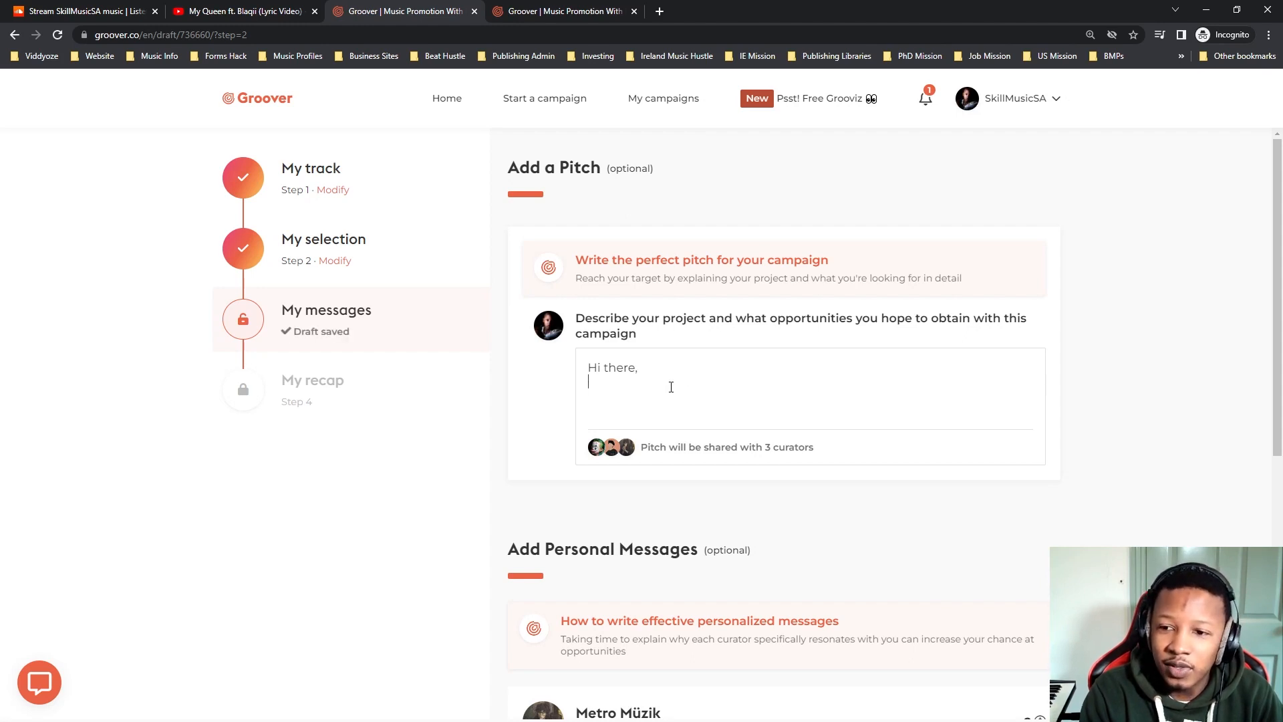
# Below the pitch greeting, introduce the artist by name and add "and this track would work well".
pyautogui.write('My na')
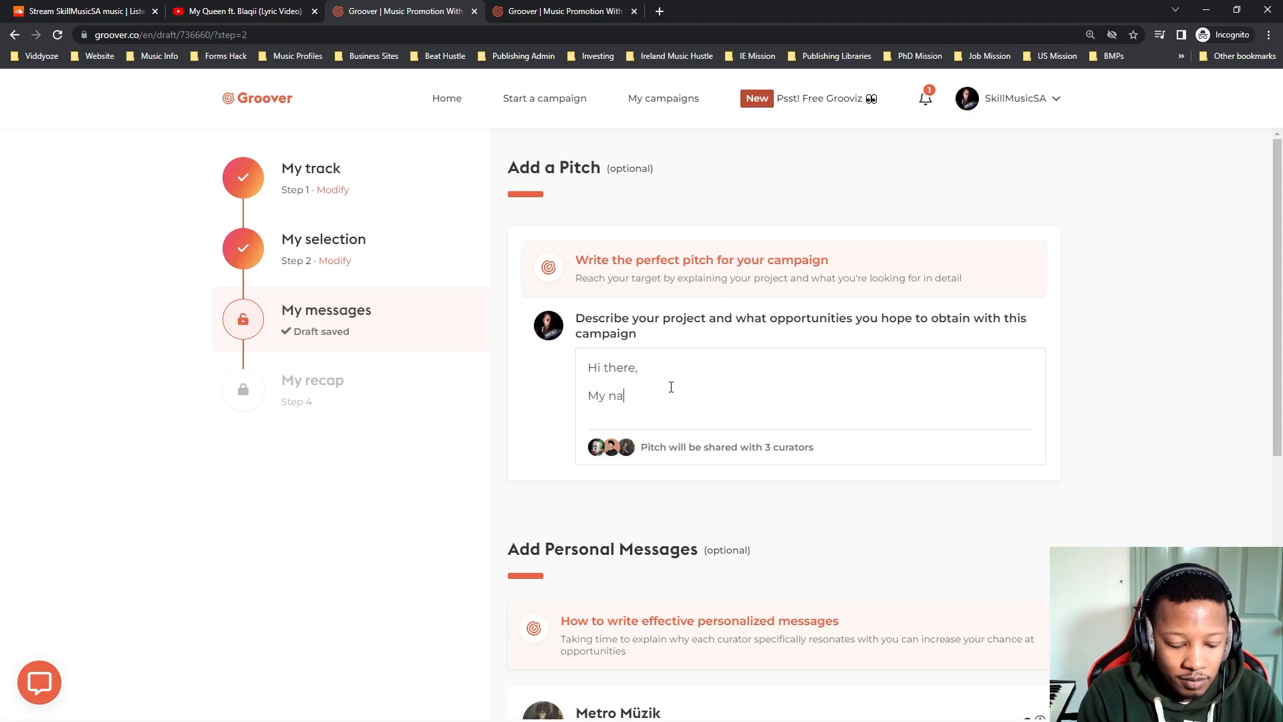
pyautogui.write('e')
pyautogui.press('BackSpace')
pyautogui.press('BackSpace')
pyautogui.write('ame is Skill and this')
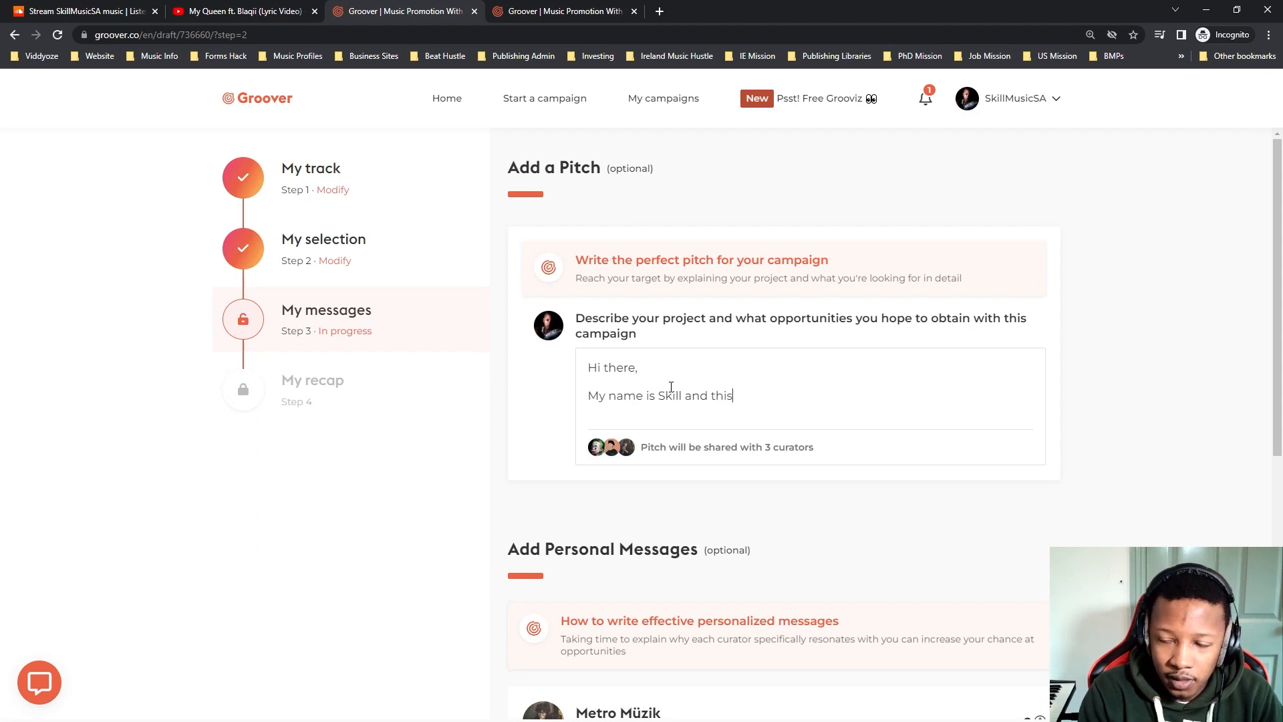
pyautogui.write(' track would wo')
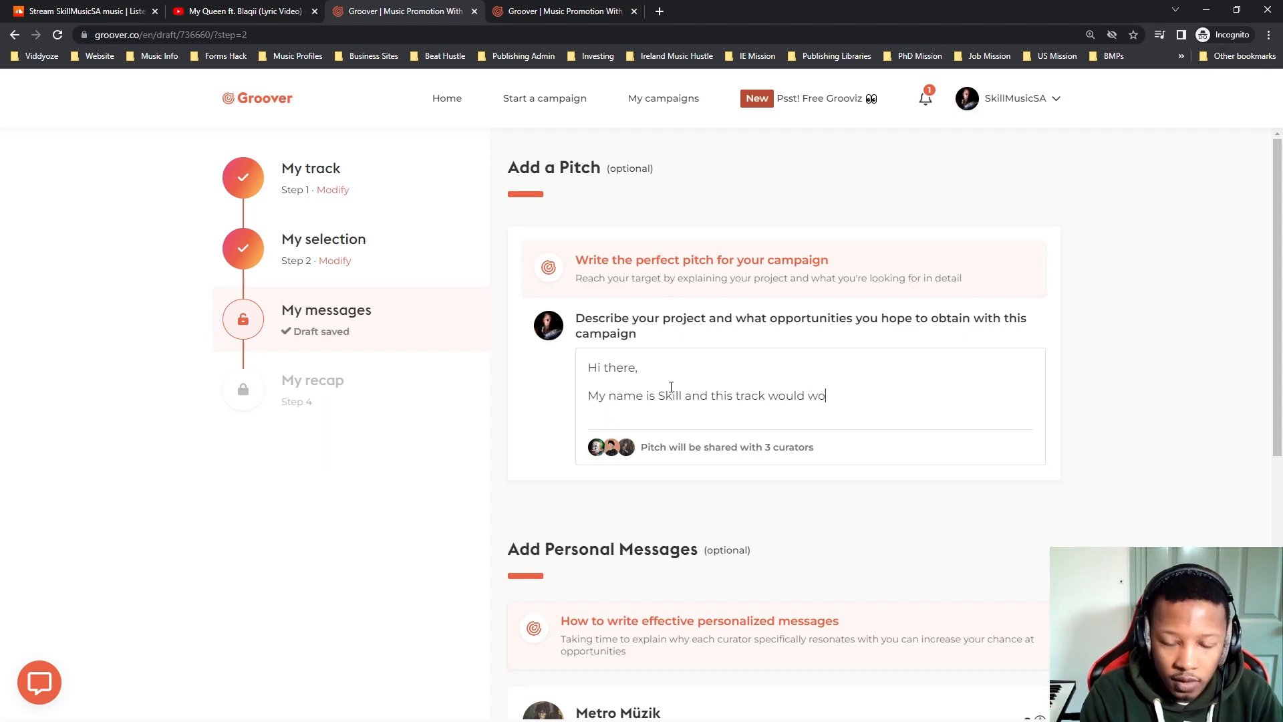
pyautogui.write('rk well ')
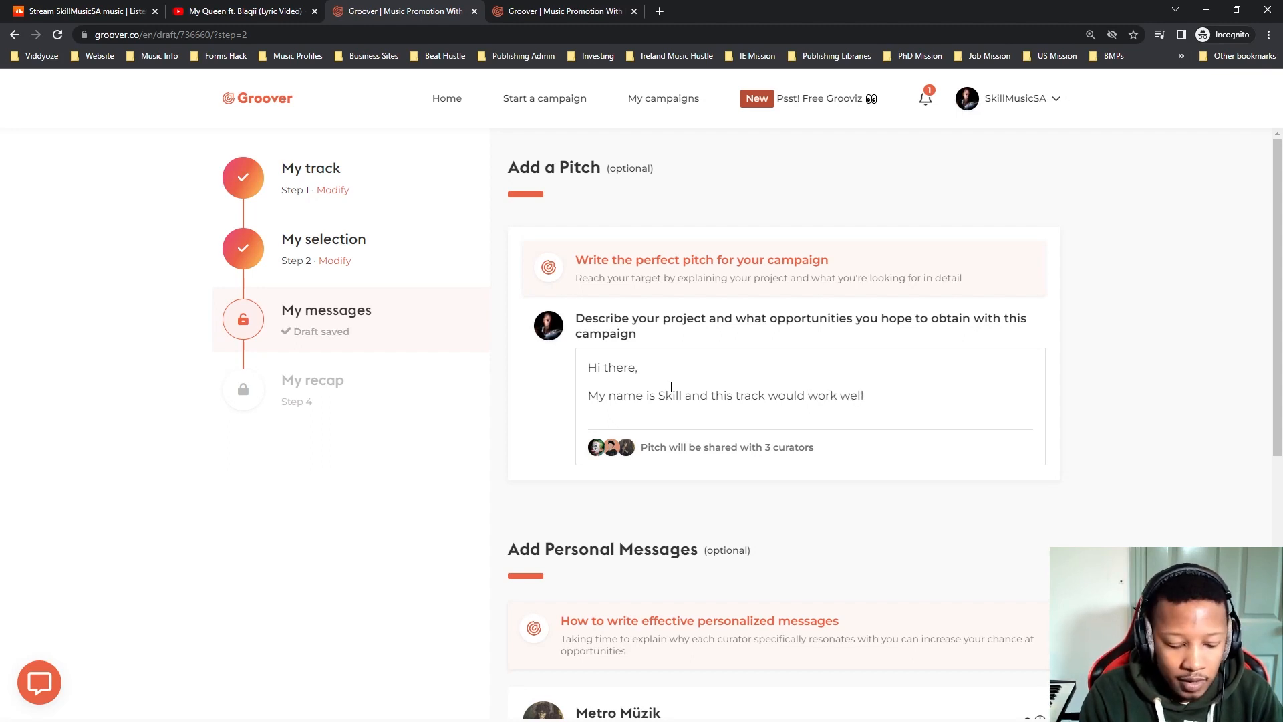
pyautogui.write('f')
pyautogui.press('BackSpace')
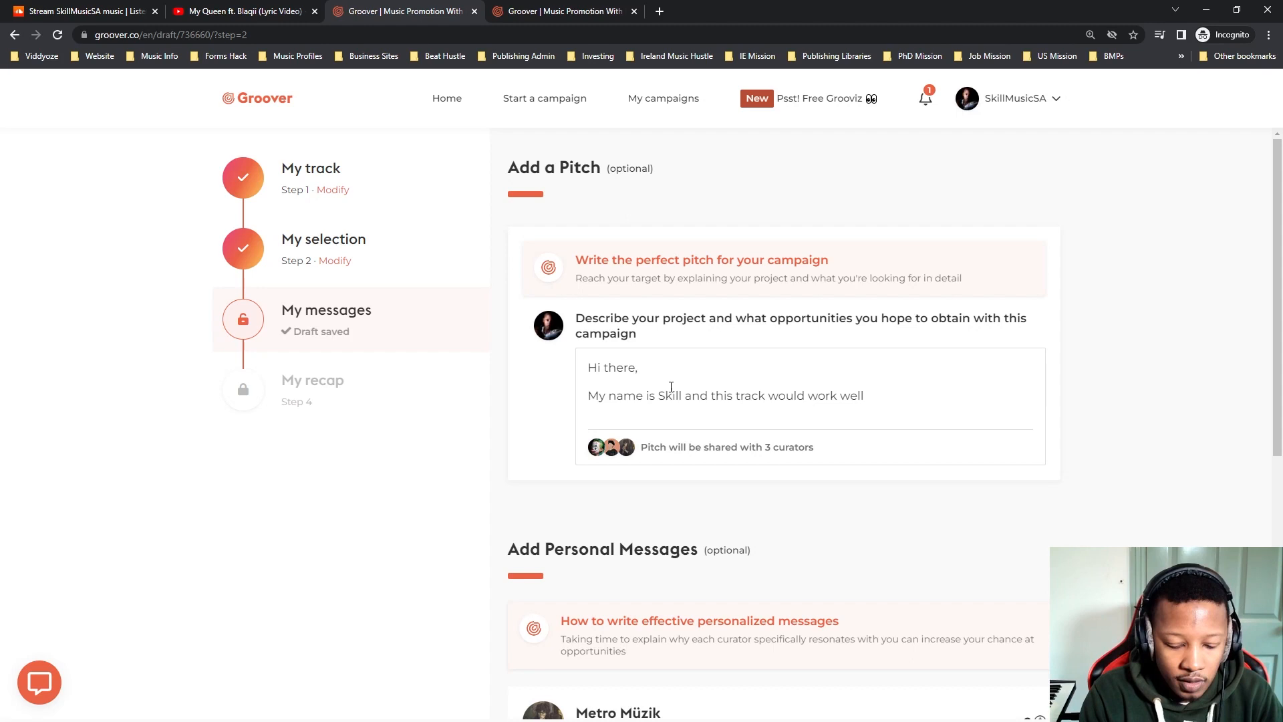
# Continue the pitch with "if you're looking for chill lo-for type music. Perfecting for studying or chilling.".
pyautogui.write('if you')
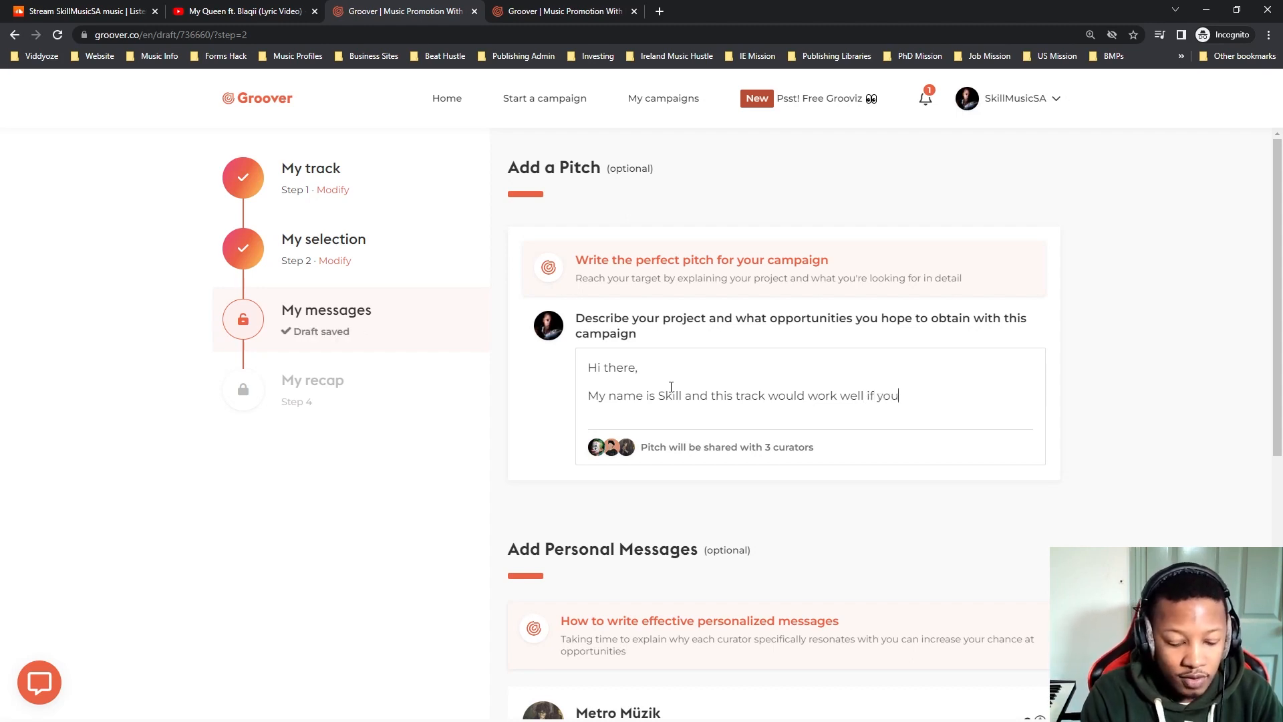
pyautogui.write("'re looking fo")
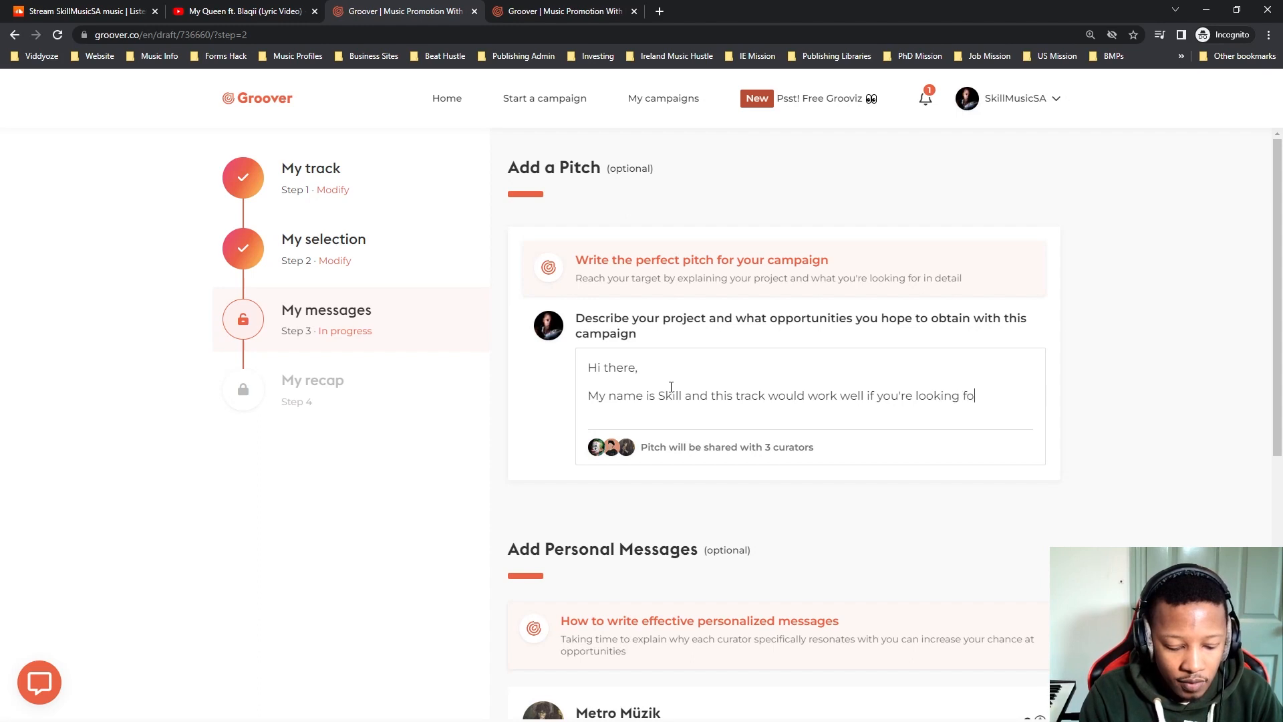
pyautogui.write('r chill lo-fo type music. Per')
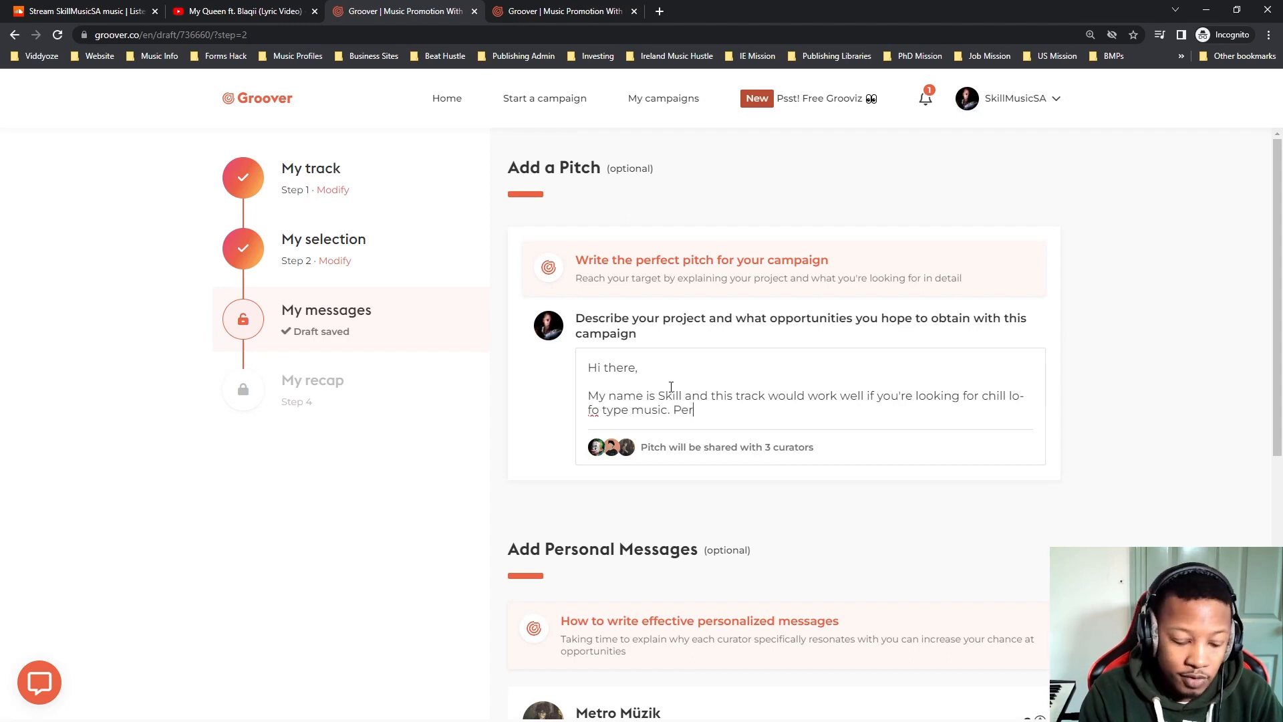
pyautogui.write('fecting ')
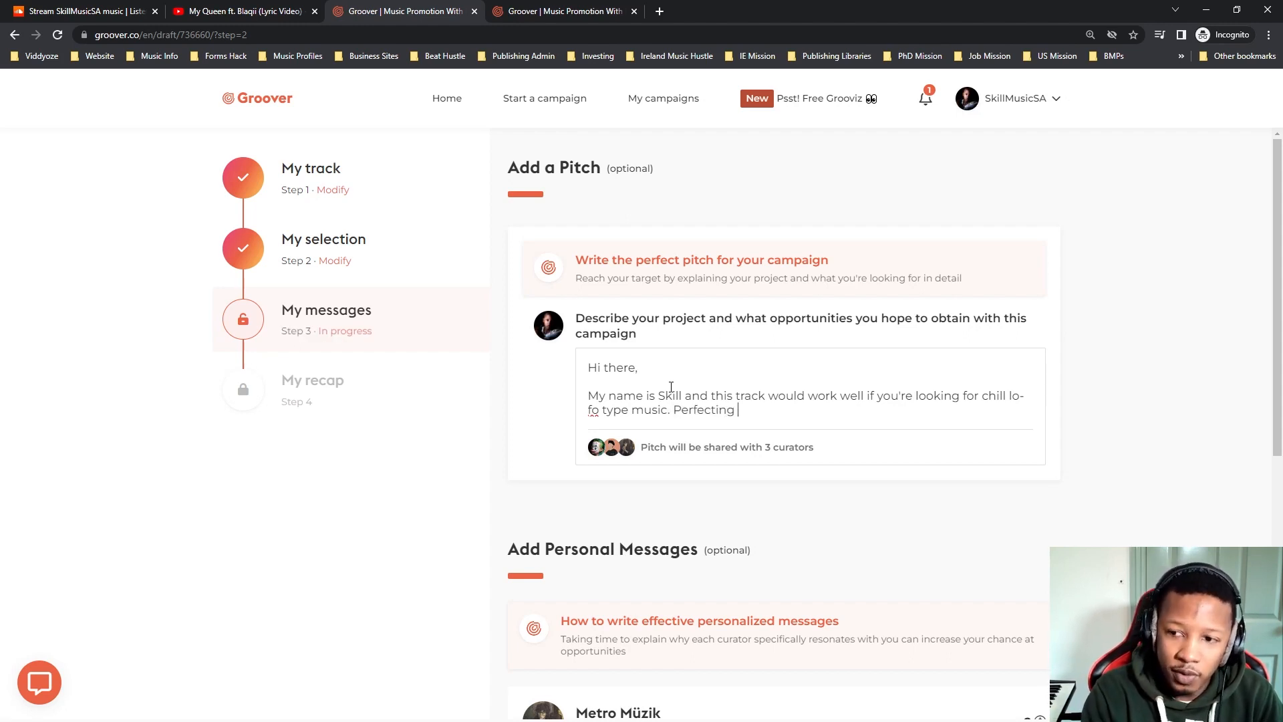
pyautogui.write('for studi')
pyautogui.write('ing or')
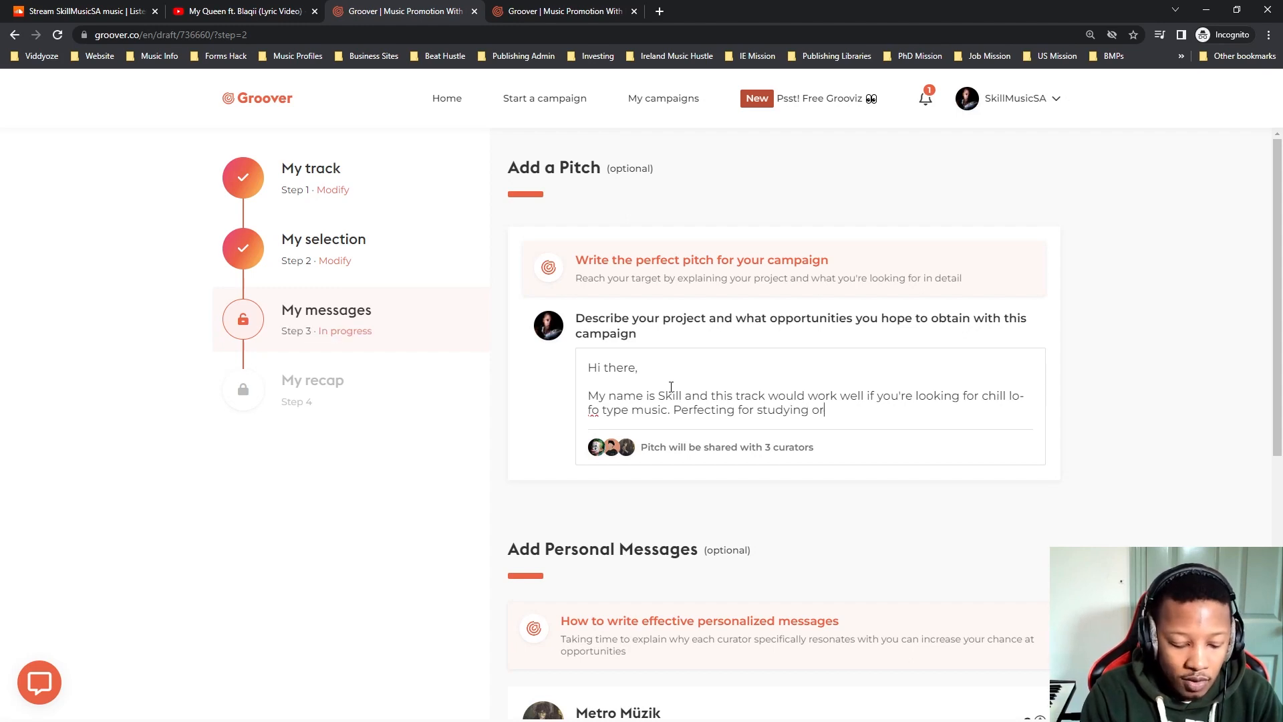
pyautogui.write(' chilling.')
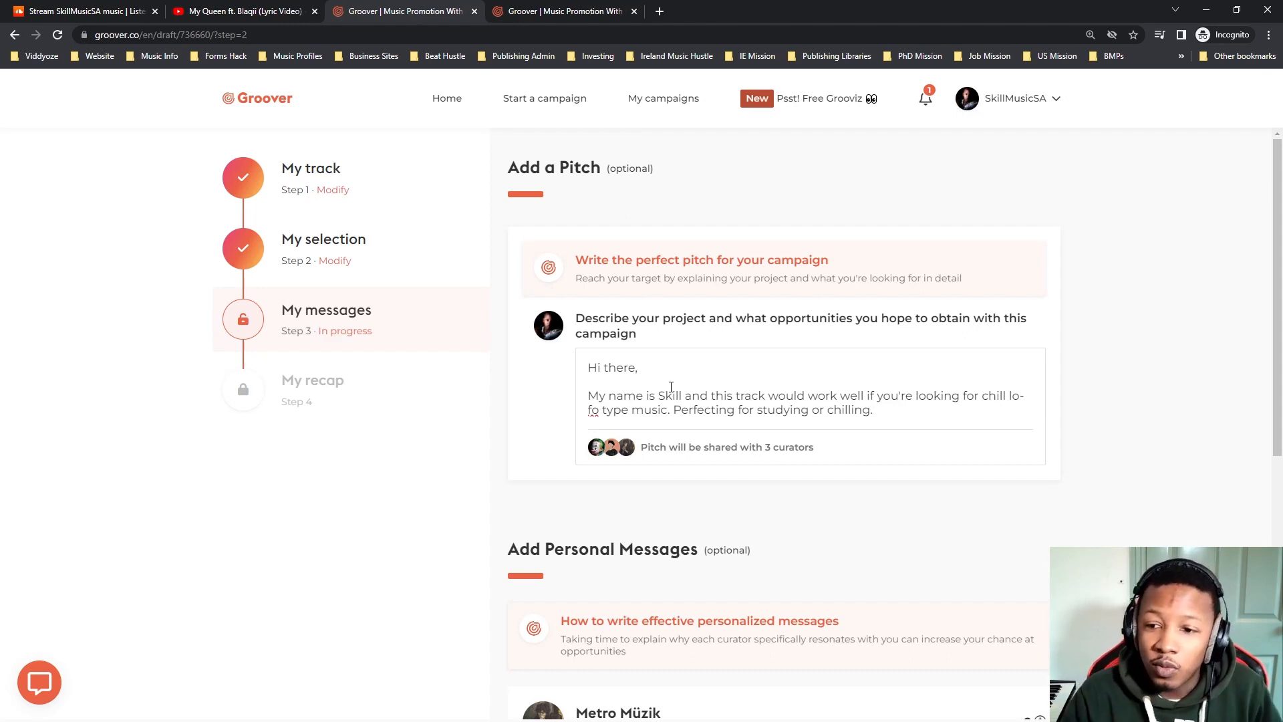
pyautogui.write('r')
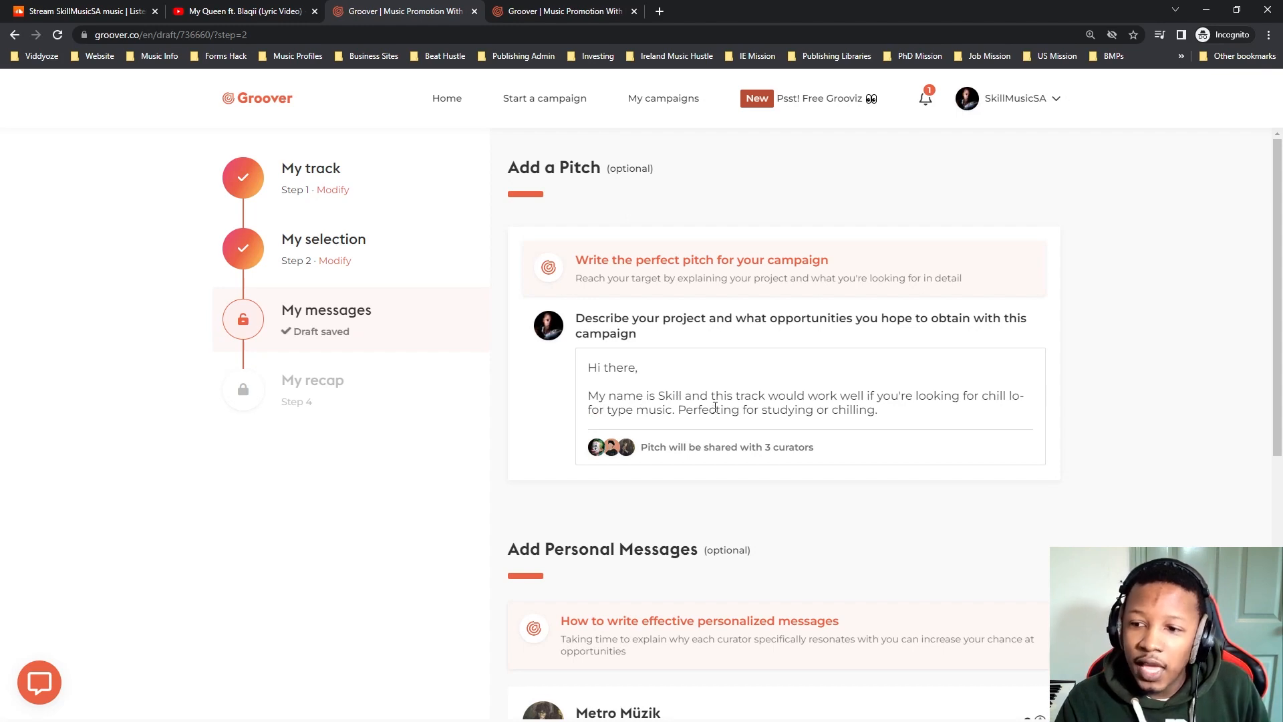
# Close the pitch with "Thank you for your time." in a new paragraph and sign it with the artist's name.
pyautogui.moveTo(686, 409); pyautogui.dragTo(894, 408)
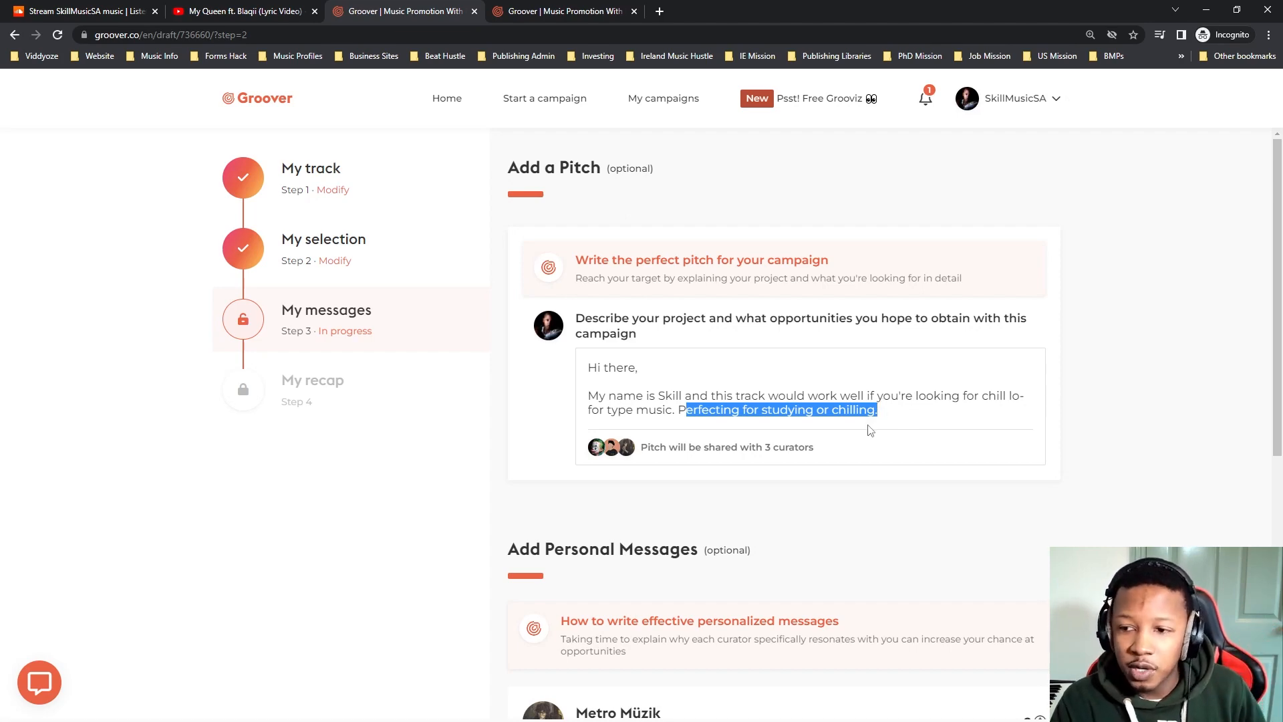
pyautogui.scroll(-3, 882, 403)
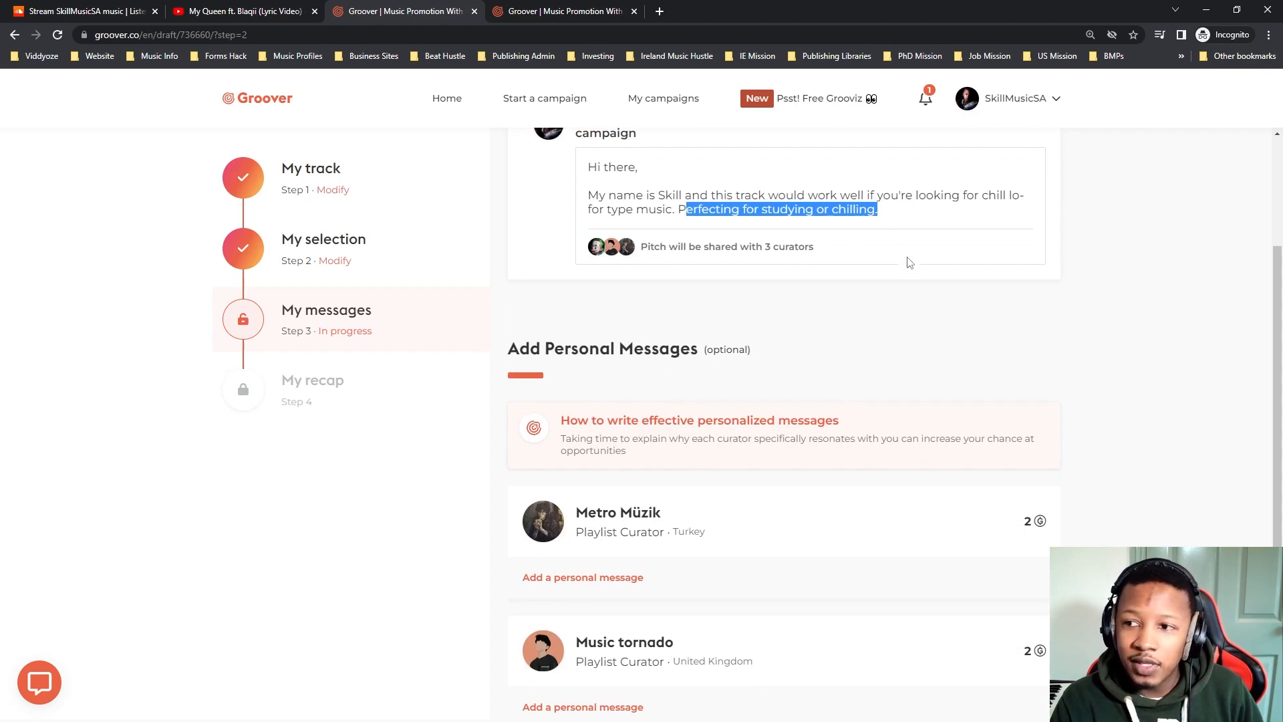
pyautogui.click(901, 220)
pyautogui.press('Return')
pyautogui.press('Return')
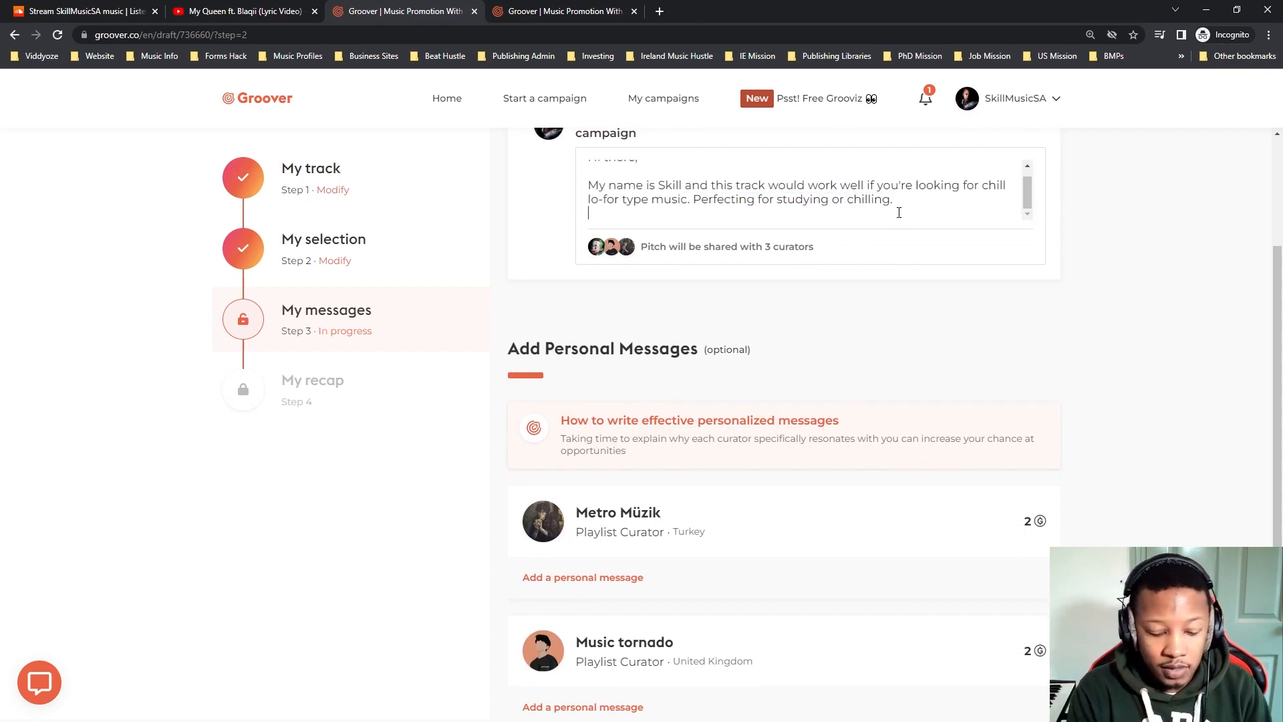
pyautogui.write('Thank you for your time.')
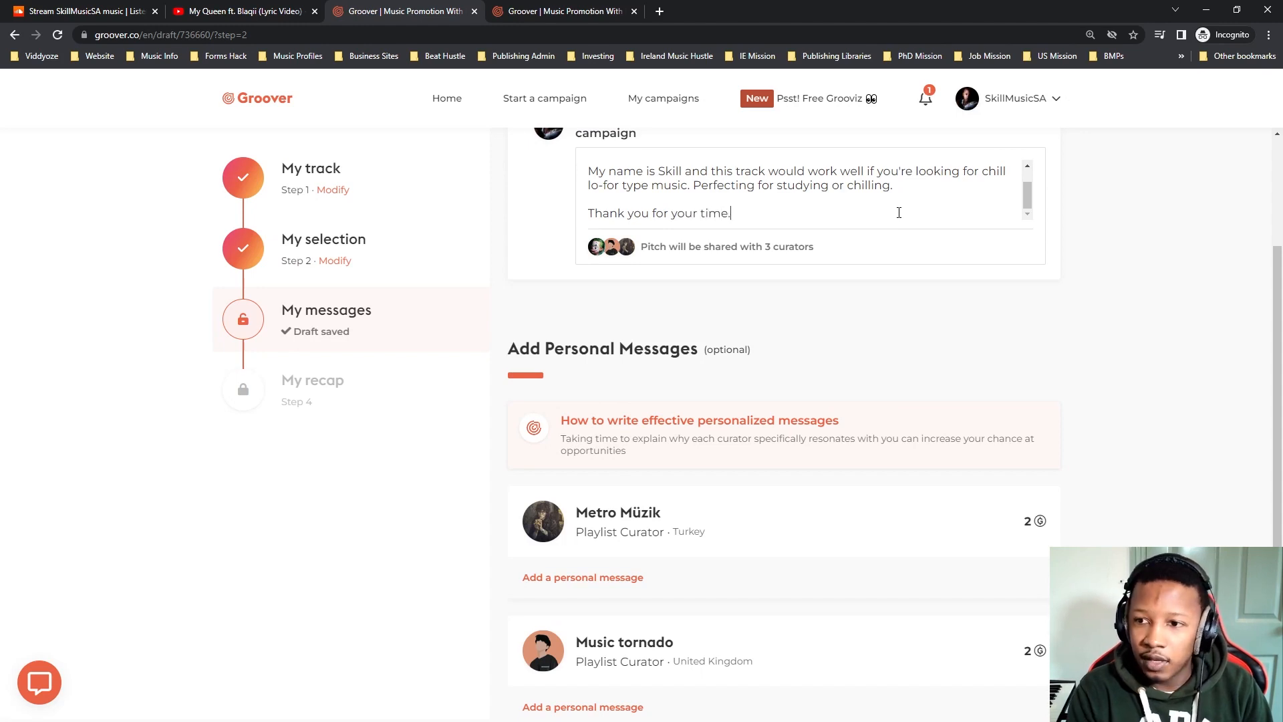
pyautogui.press('Return')
pyautogui.write('Skill')
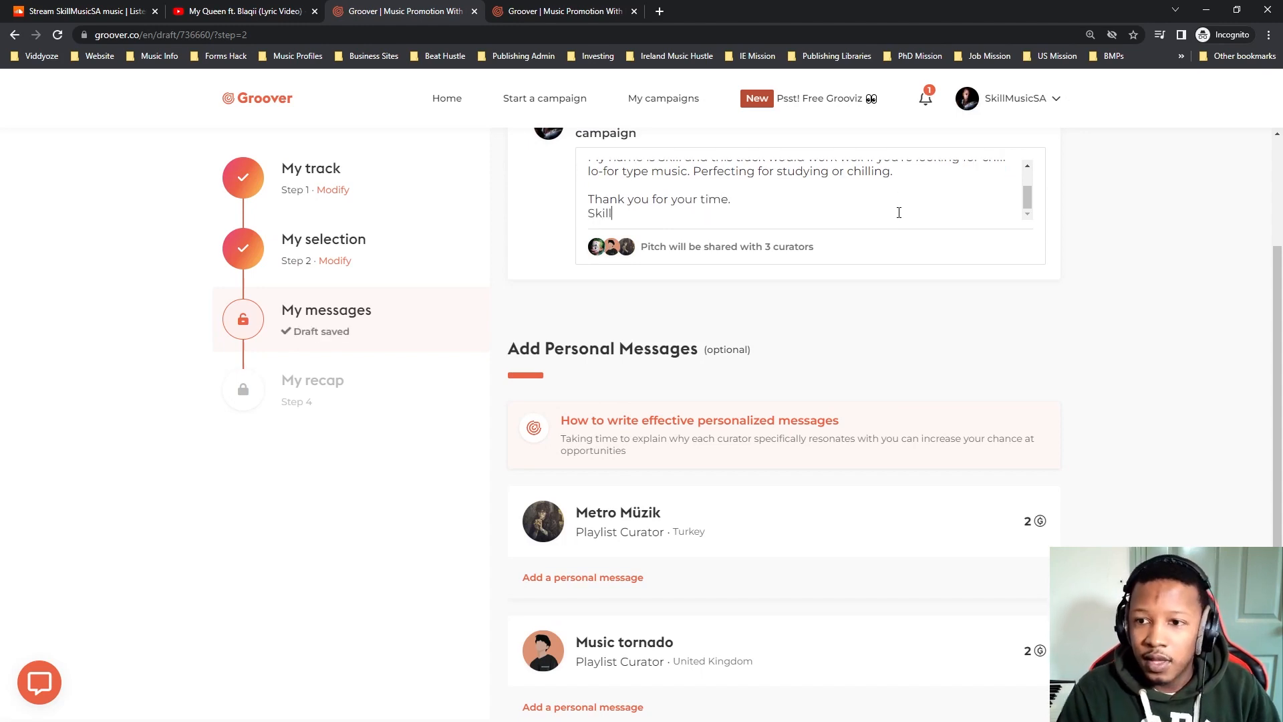
# Leave the optional personal messages to the three curators empty and proceed to the campaign recap.
pyautogui.scroll(-2, 920, 189)
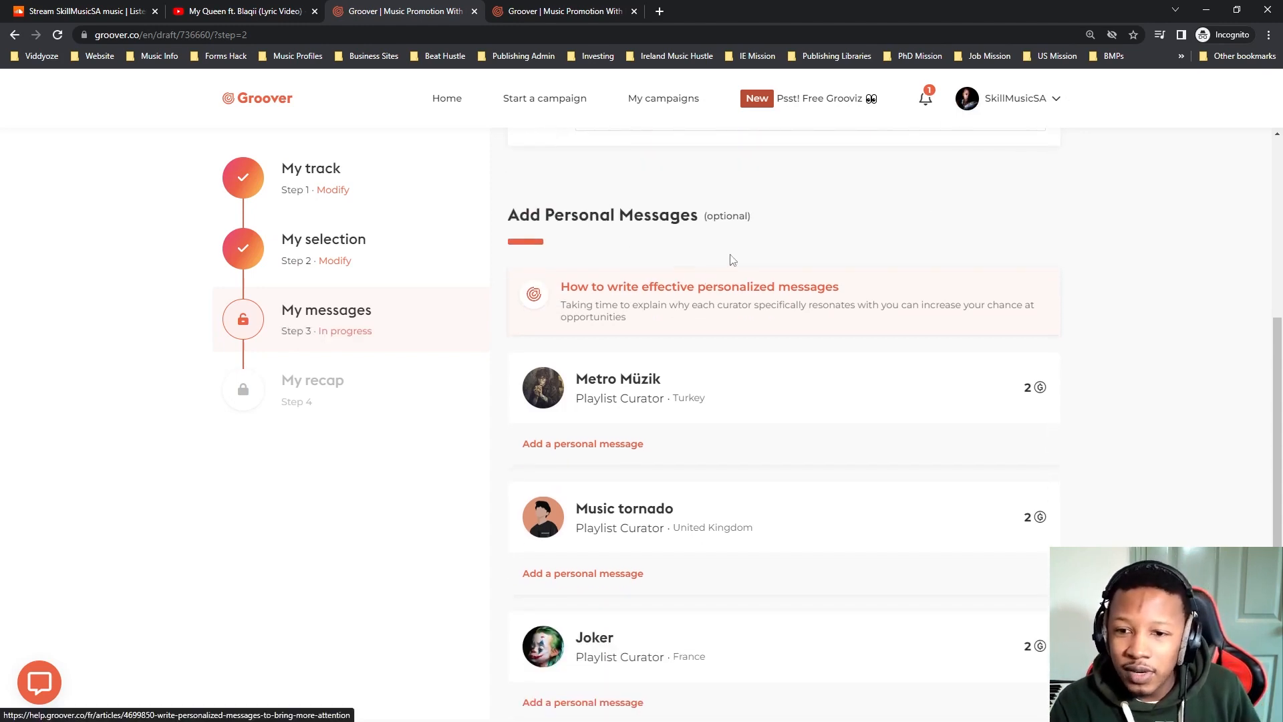
pyautogui.scroll(-2, 737, 288)
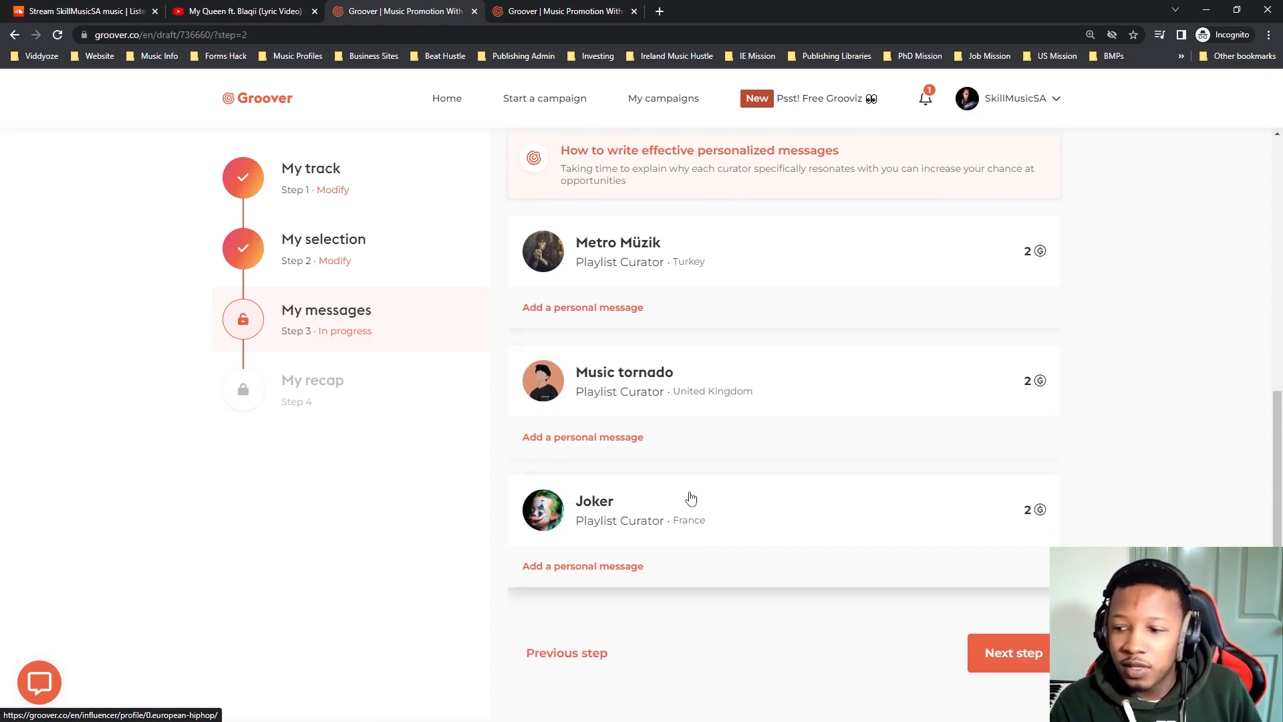
pyautogui.click(992, 662)
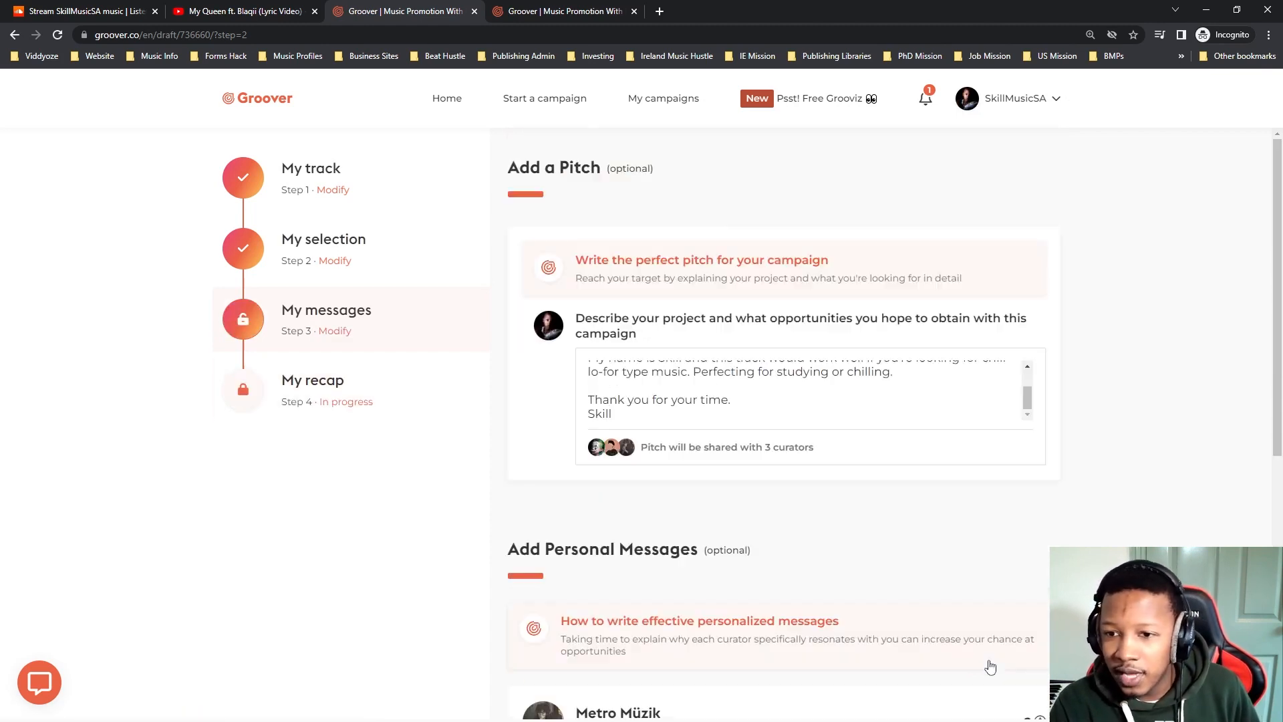
# Review the campaign recap: track info, pitch, selected and recommended curators, and the payment recap with its promotional code field.
pyautogui.scroll(-4, 771, 524)
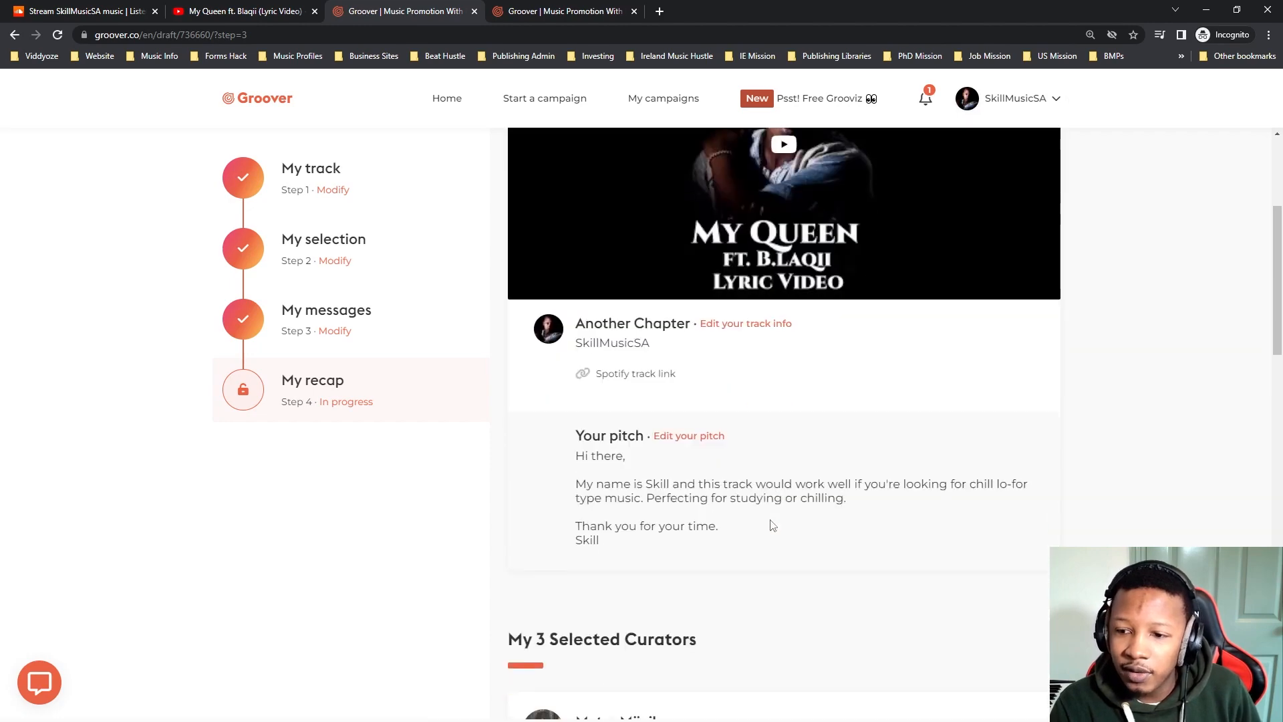
pyautogui.scroll(-4, 796, 275)
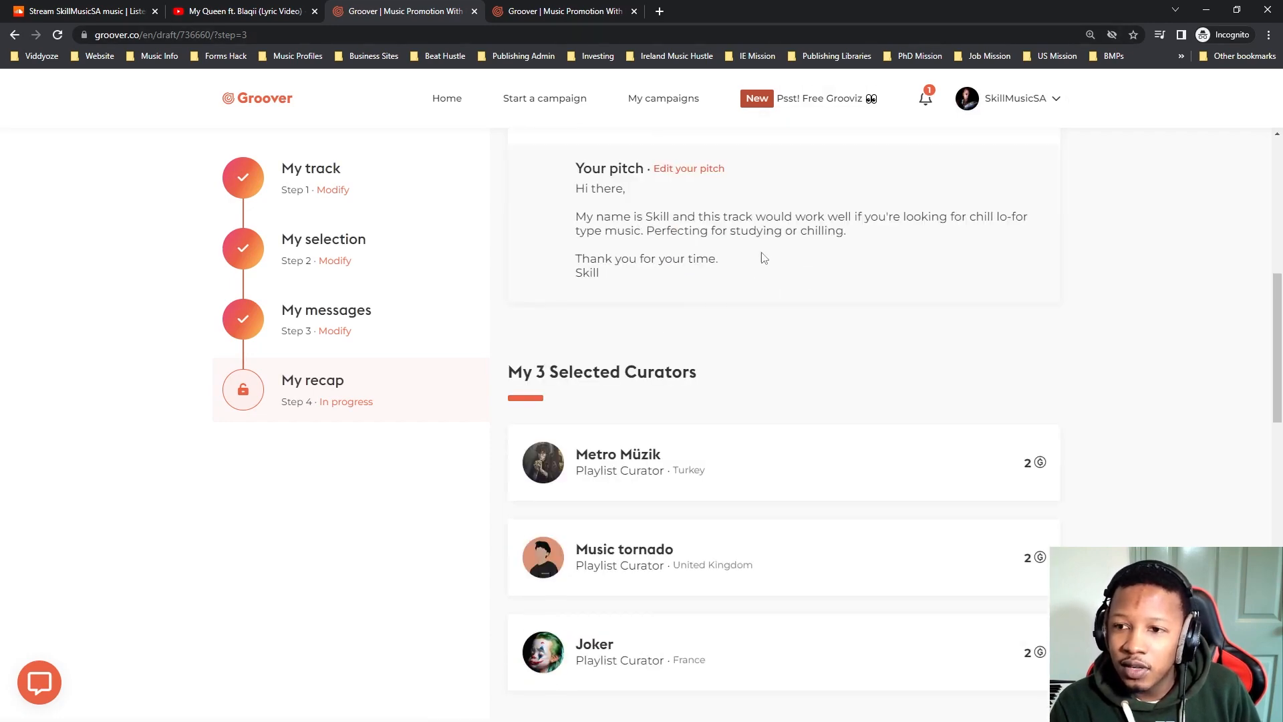
pyautogui.scroll(4, 762, 259)
pyautogui.scroll(3, 727, 287)
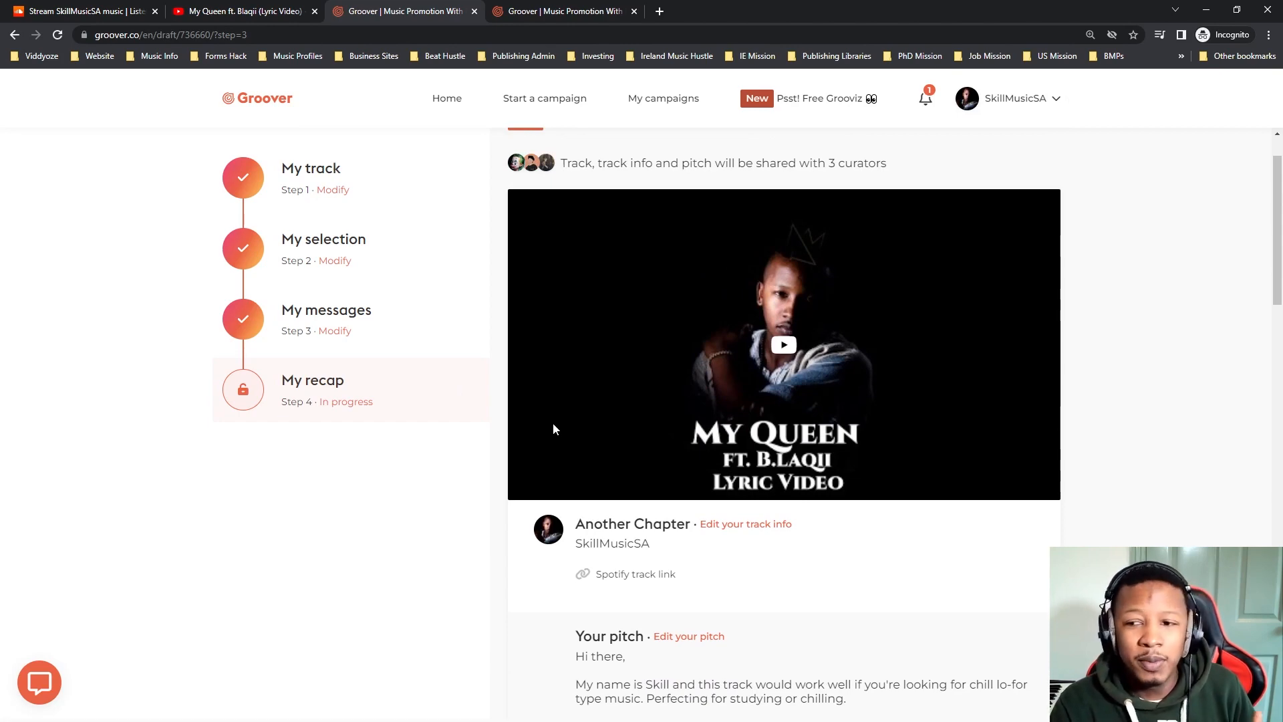
pyautogui.scroll(-5, 556, 417)
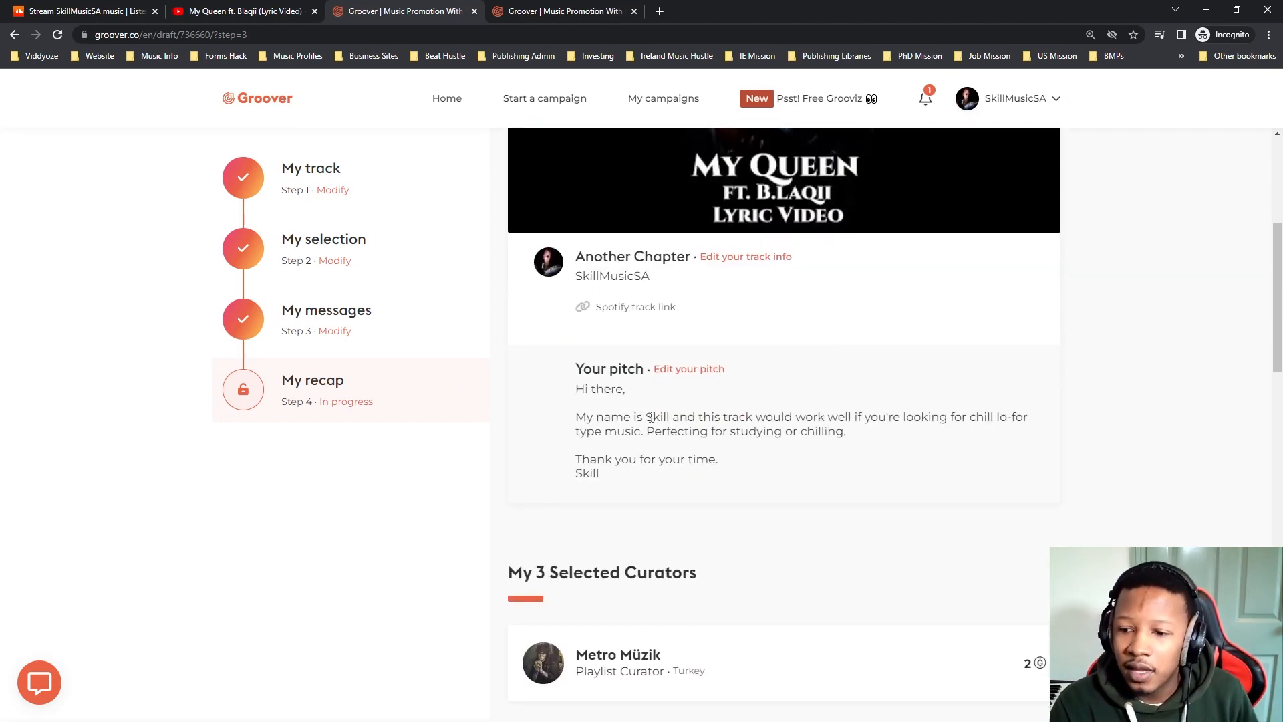
pyautogui.scroll(-5, 661, 415)
pyautogui.scroll(-8, 661, 416)
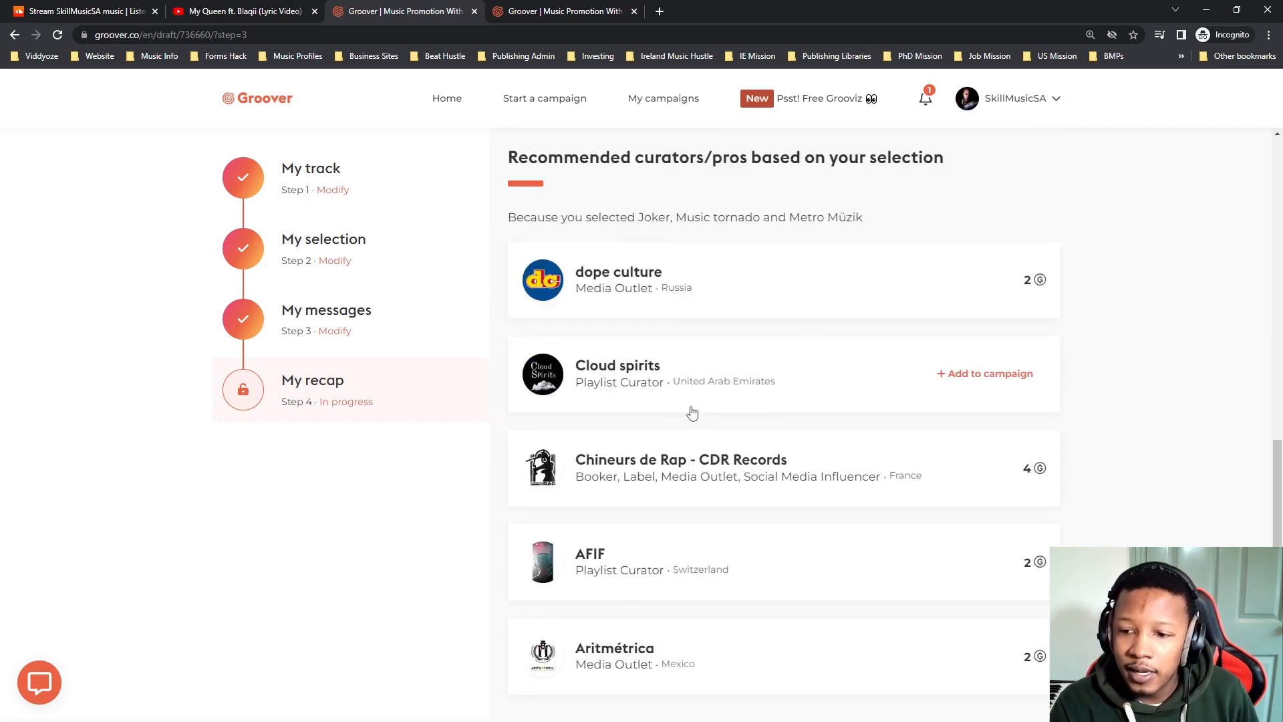
pyautogui.scroll(-7, 790, 457)
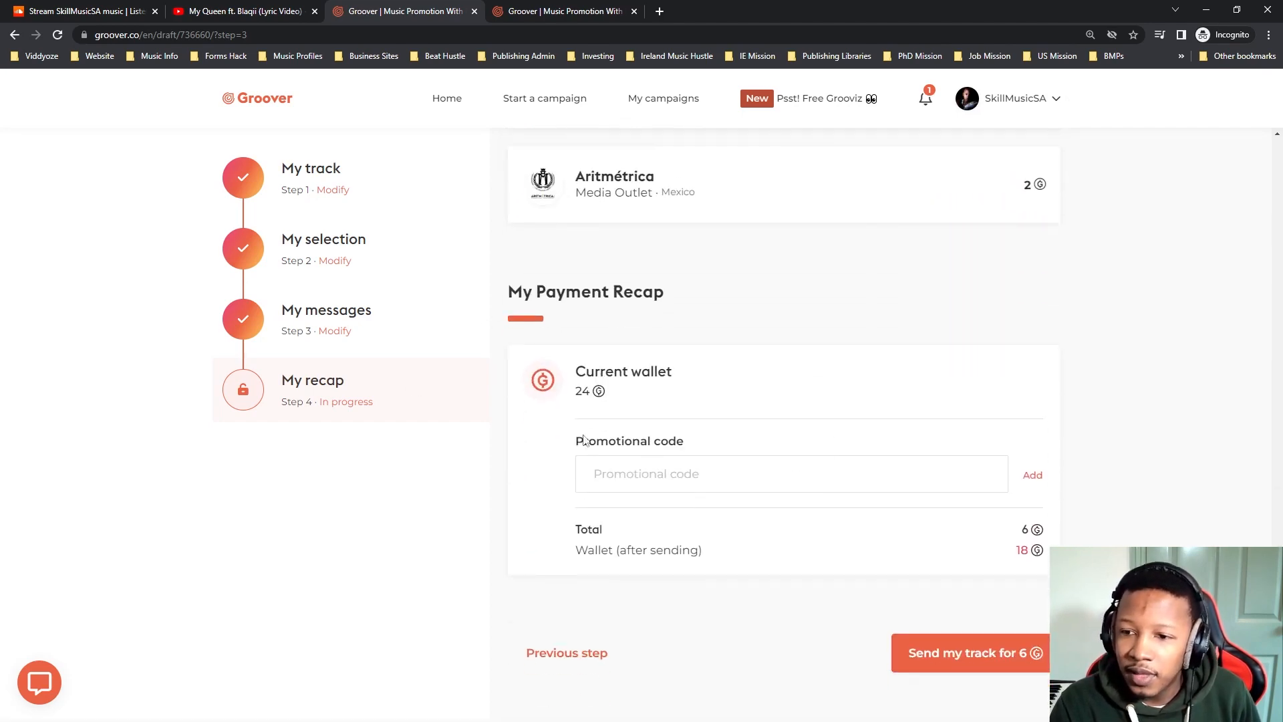
pyautogui.click(699, 471)
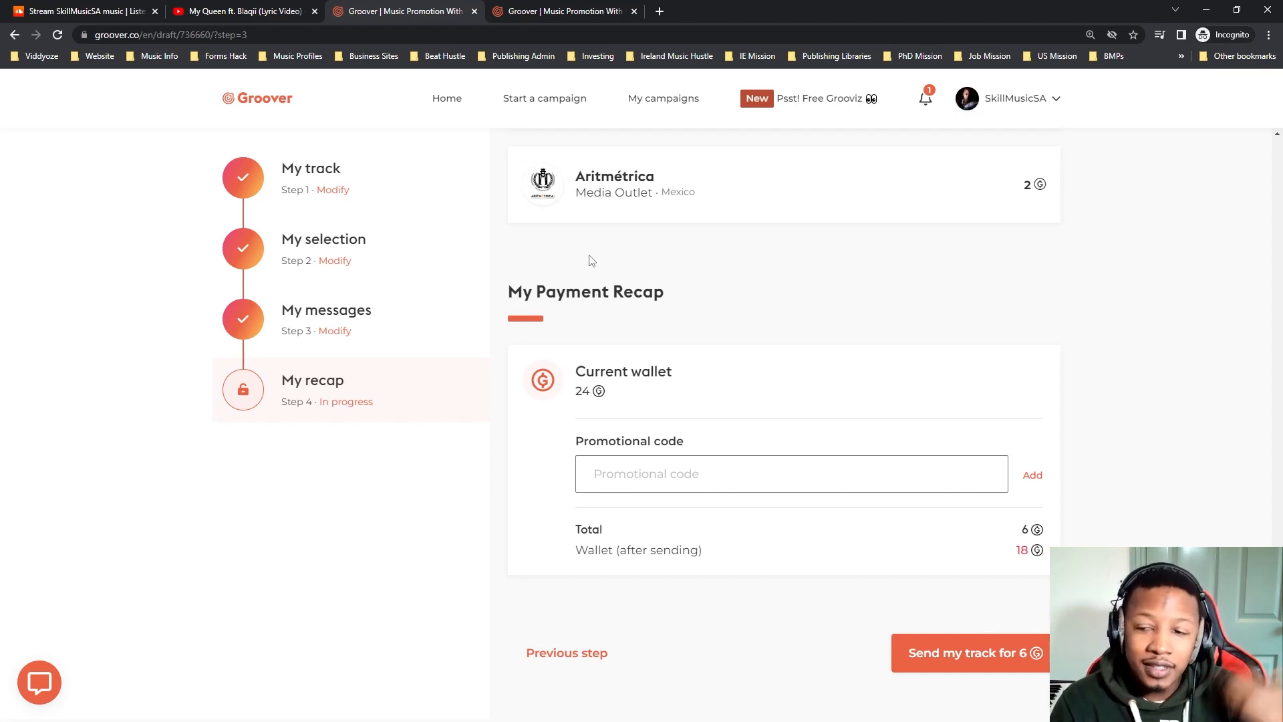
pyautogui.moveTo(651, 227)
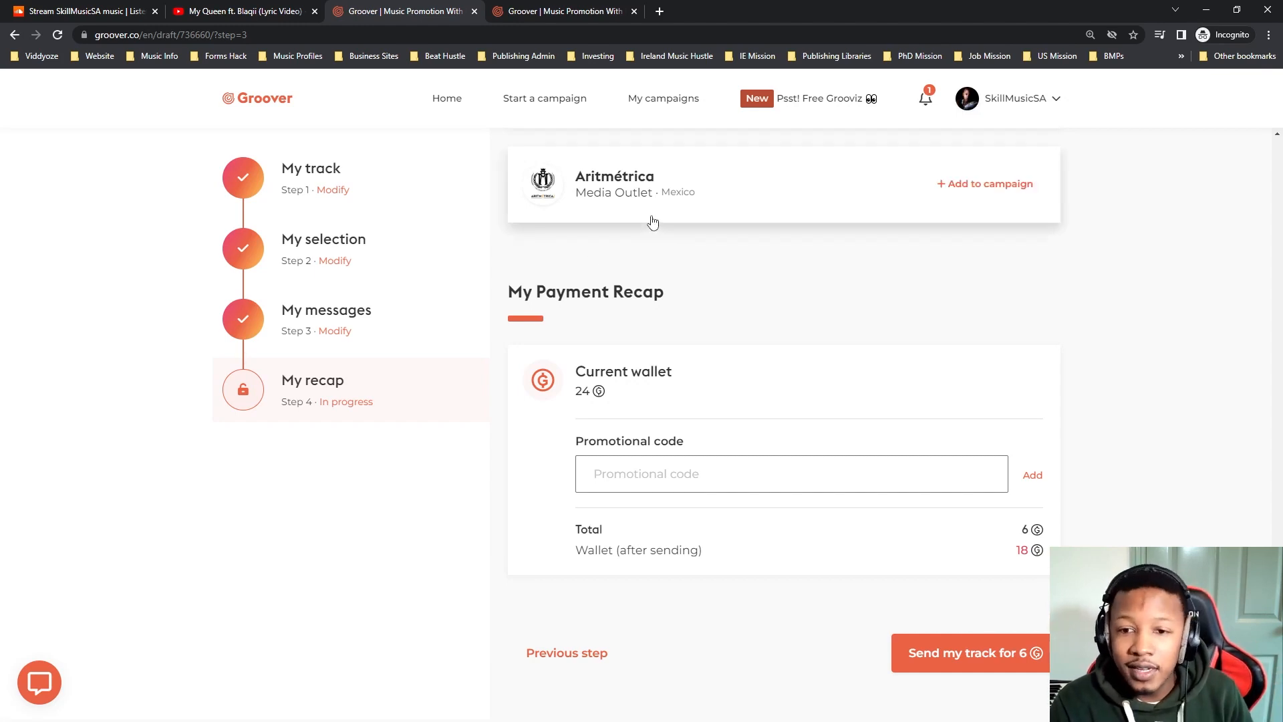